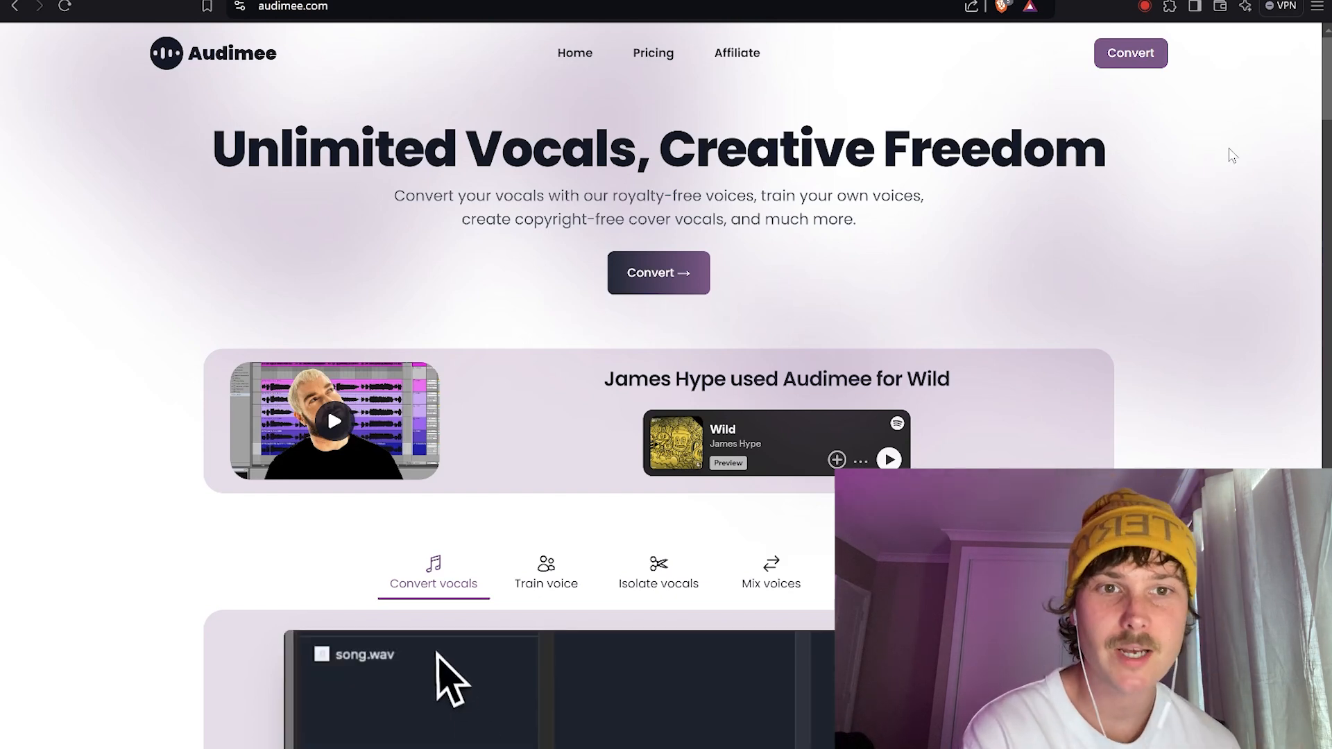
- Open the vocal converter and look through its royalty-free voices, leaving Mark as the selected voice
{"action": "left_click", "coordinate": [1130, 53]}
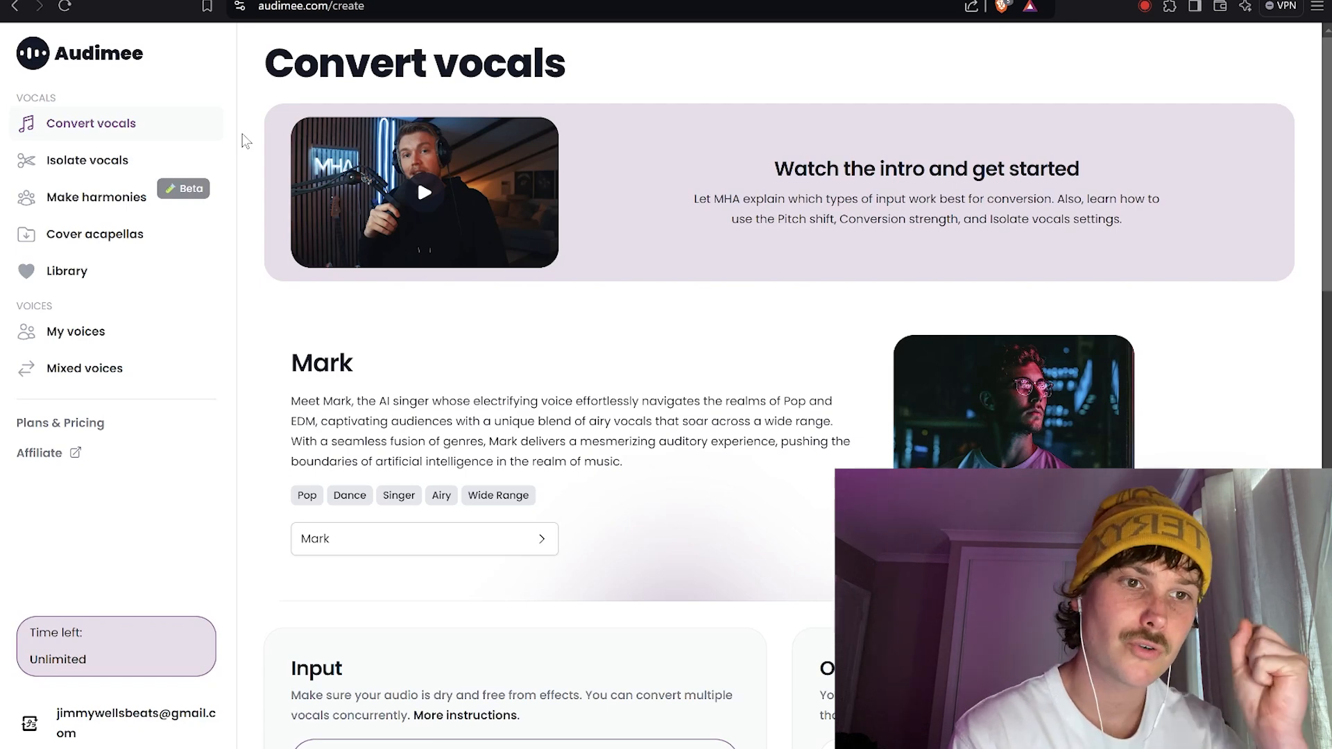
{"action": "scroll", "coordinate": [525, 431], "scroll_direction": "down", "scroll_amount": 5}
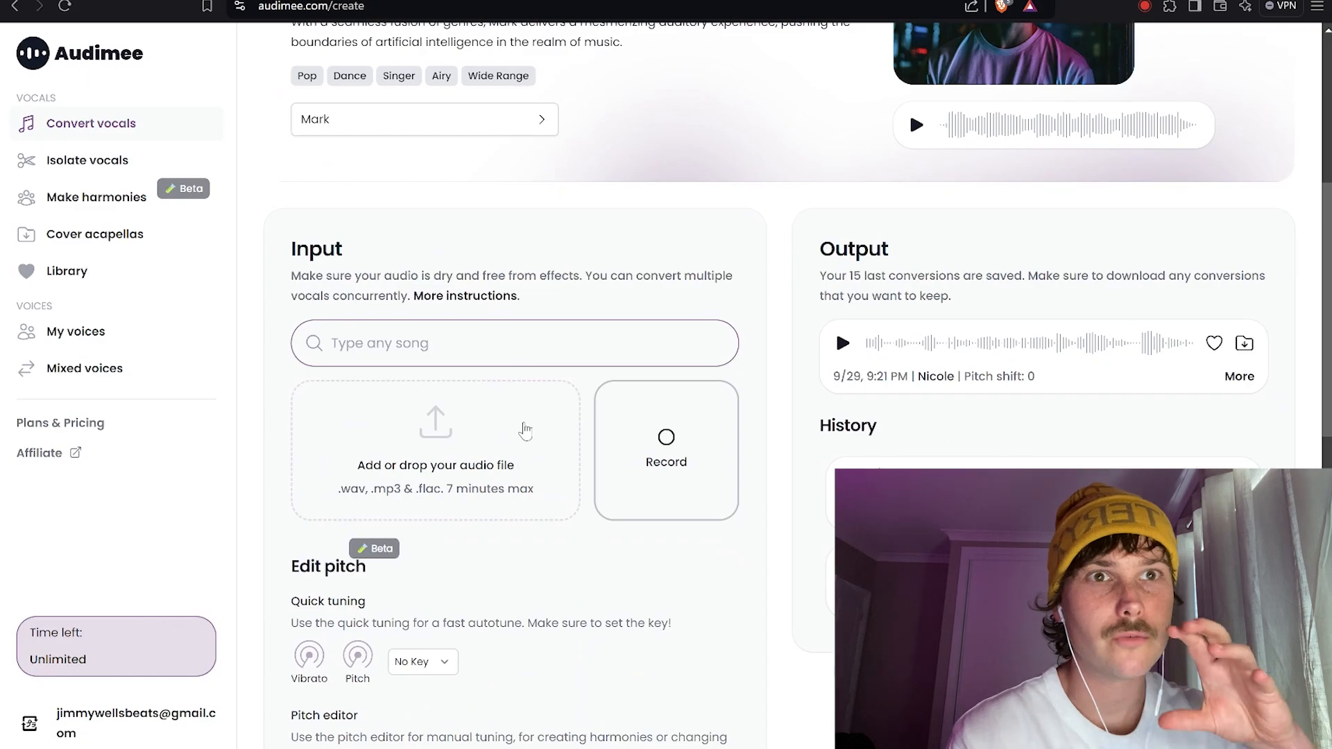
{"action": "left_click", "coordinate": [541, 119]}
{"action": "scroll", "coordinate": [1013, 278], "scroll_direction": "down", "scroll_amount": 9}
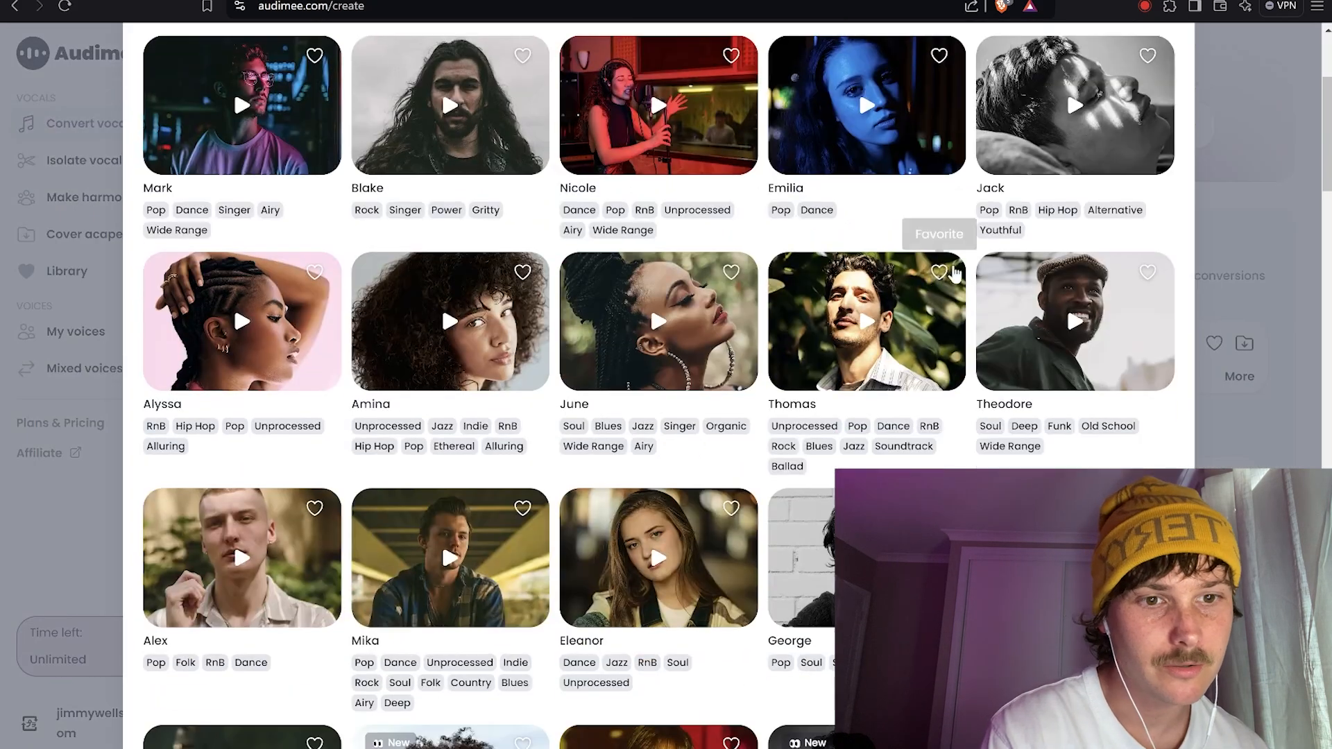
{"action": "scroll", "coordinate": [441, 193], "scroll_direction": "down", "scroll_amount": 10}
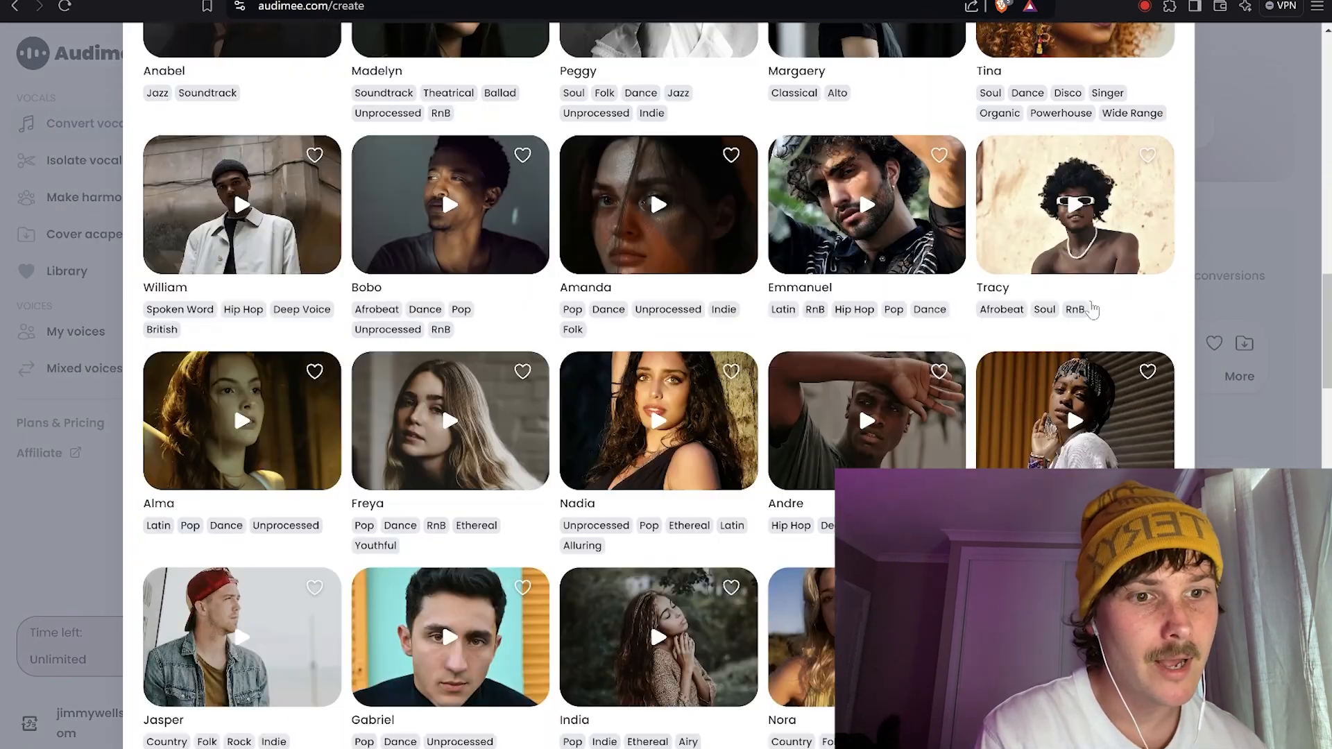
{"action": "scroll", "coordinate": [486, 186], "scroll_direction": "up", "scroll_amount": 9}
{"action": "scroll", "coordinate": [931, 138], "scroll_direction": "up", "scroll_amount": 9}
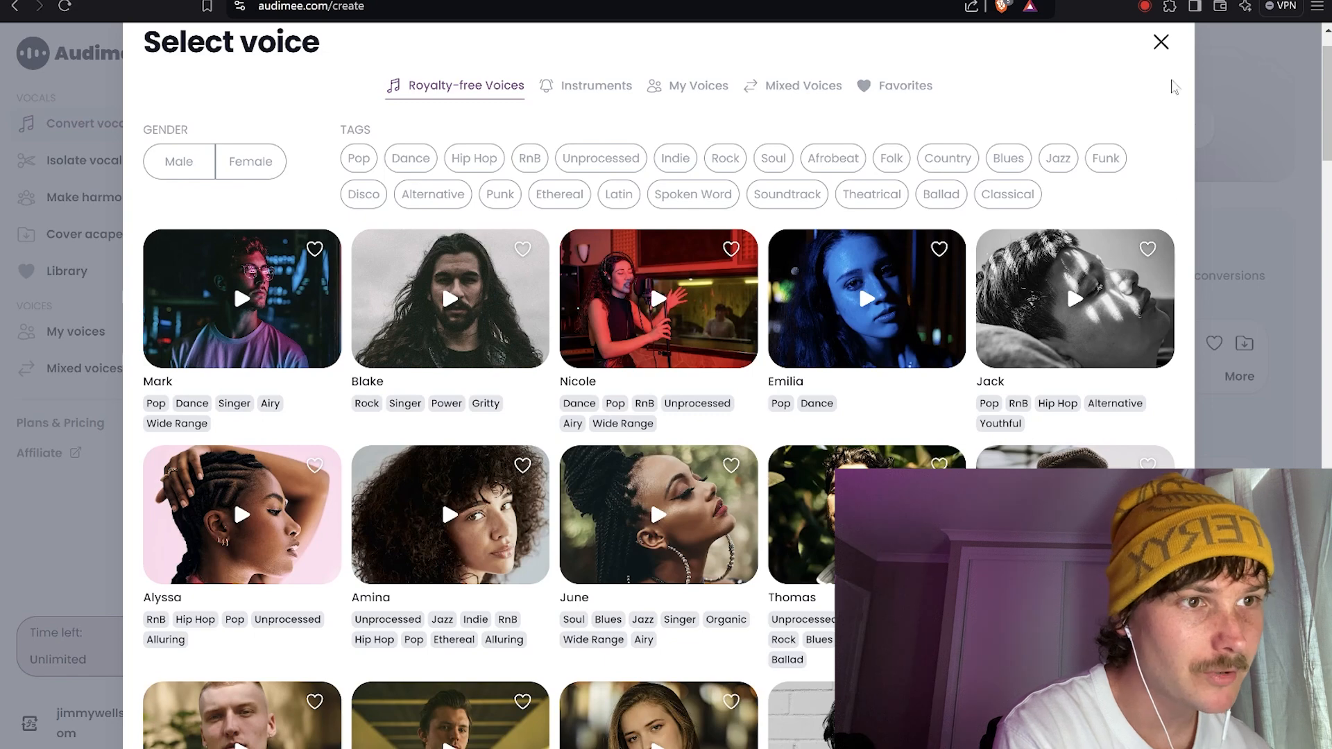
{"action": "scroll", "coordinate": [1169, 106], "scroll_direction": "up", "scroll_amount": 1}
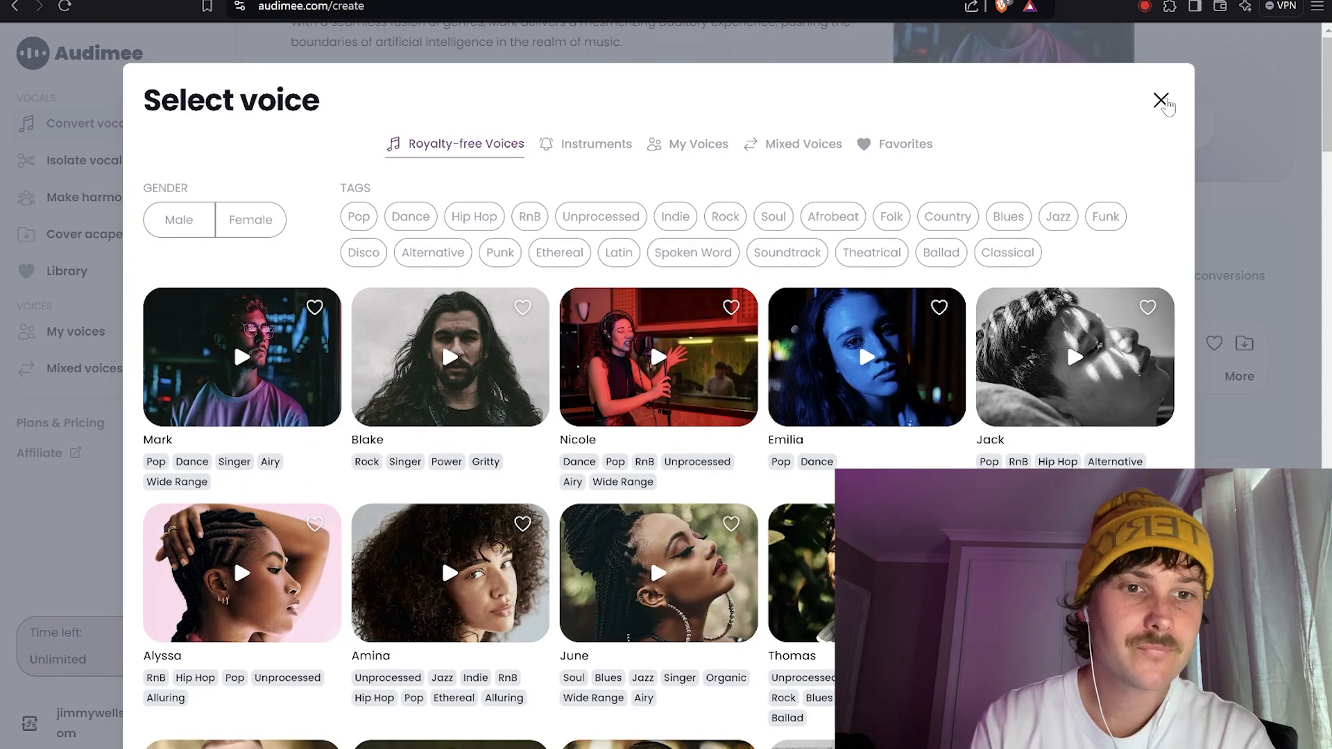
{"action": "left_click", "coordinate": [1161, 100]}
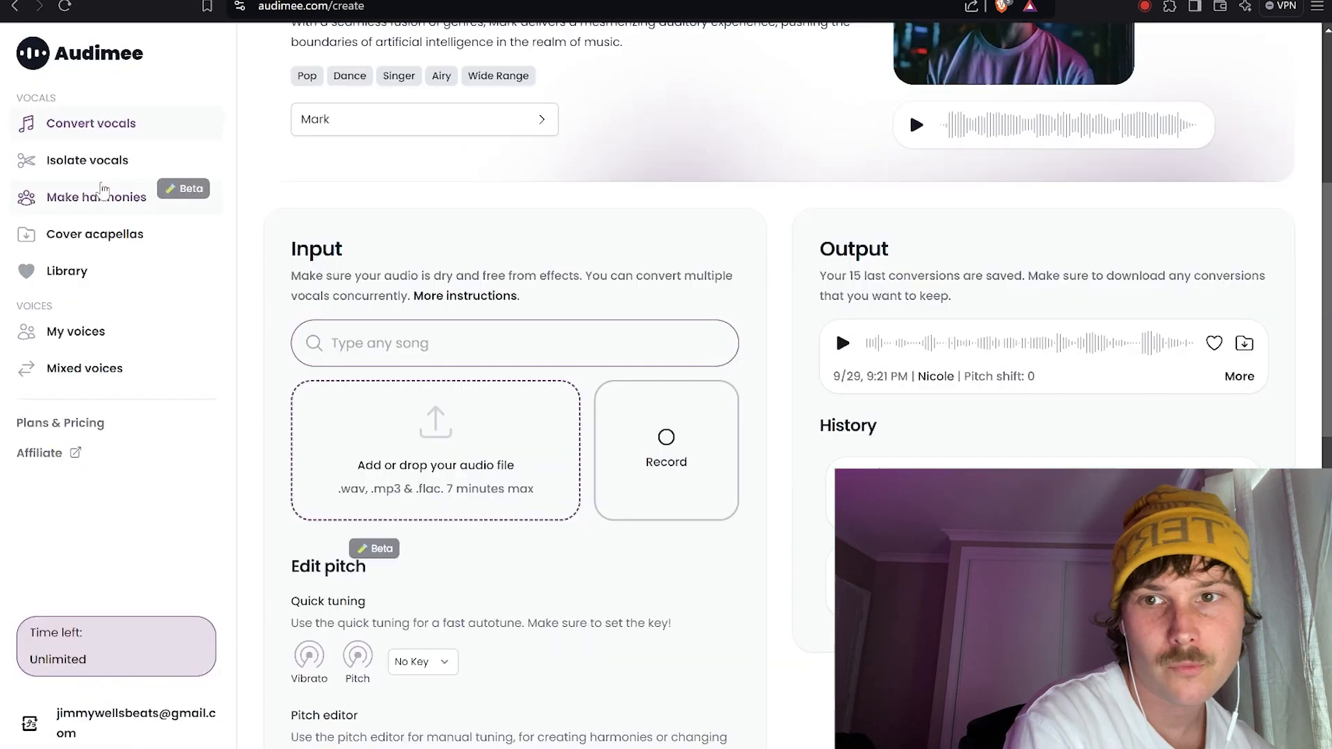
- Switch from vocal conversion to the Make harmonies tool
{"action": "scroll", "coordinate": [229, 271], "scroll_direction": "up", "scroll_amount": 3}
{"action": "left_click", "coordinate": [97, 197]}
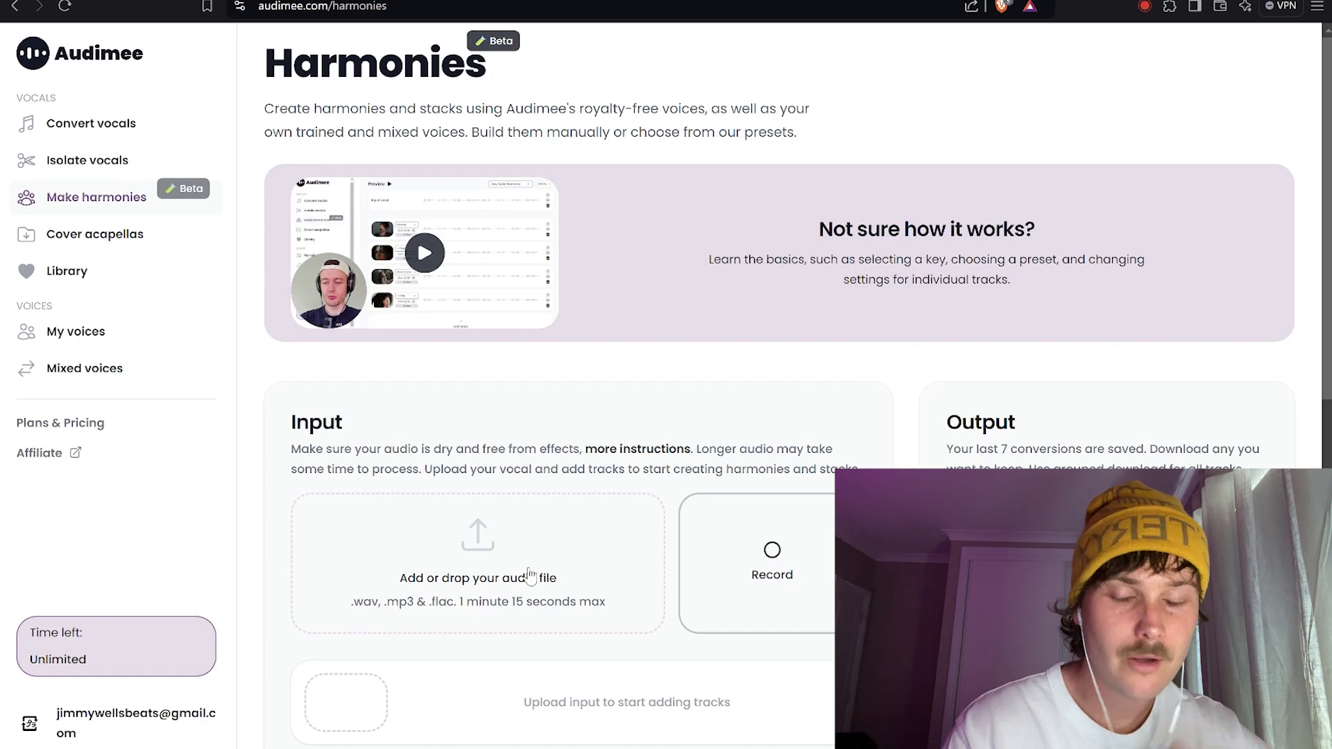
{"action": "left_click", "coordinate": [510, 576]}
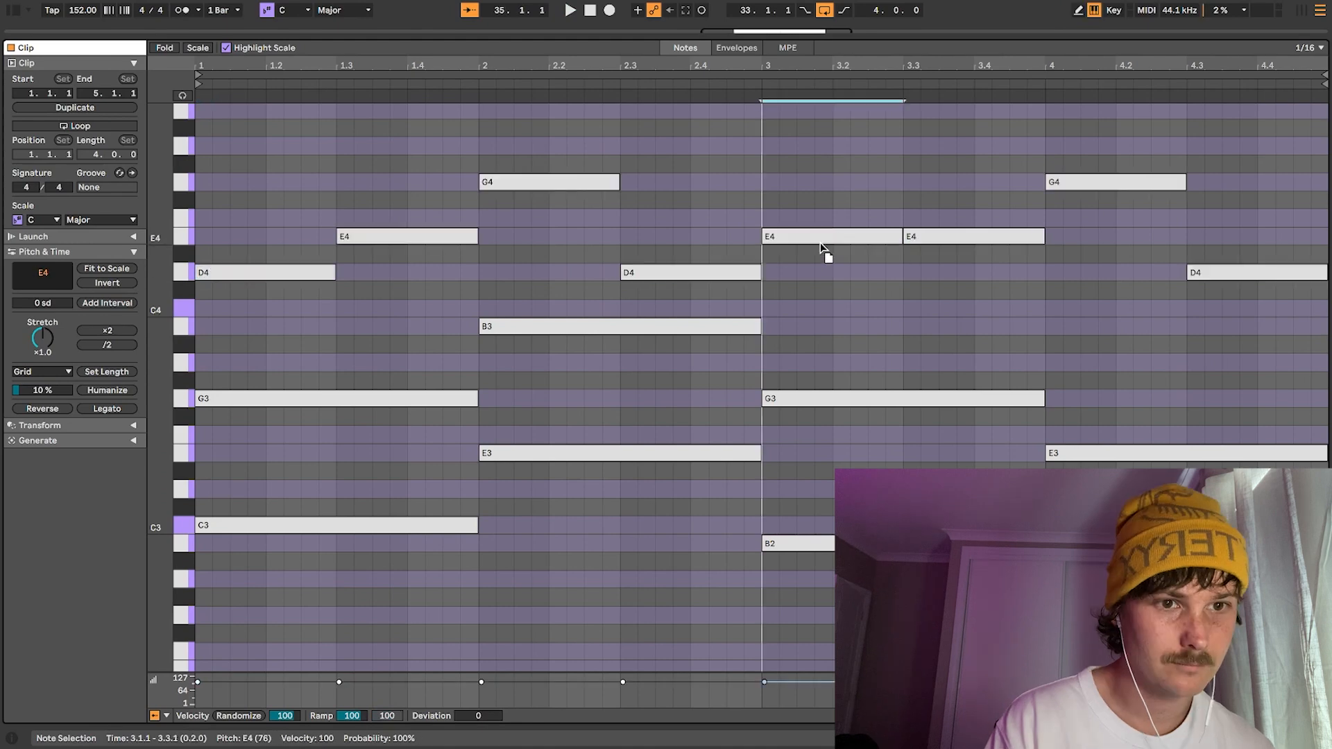
- In Ableton Live, lower the bar 3 melody notes to C4 and D4, and the bar 4 melody notes to E4 and B3
{"action": "left_click_drag", "start_coordinate": [823, 253], "coordinate": [833, 321]}
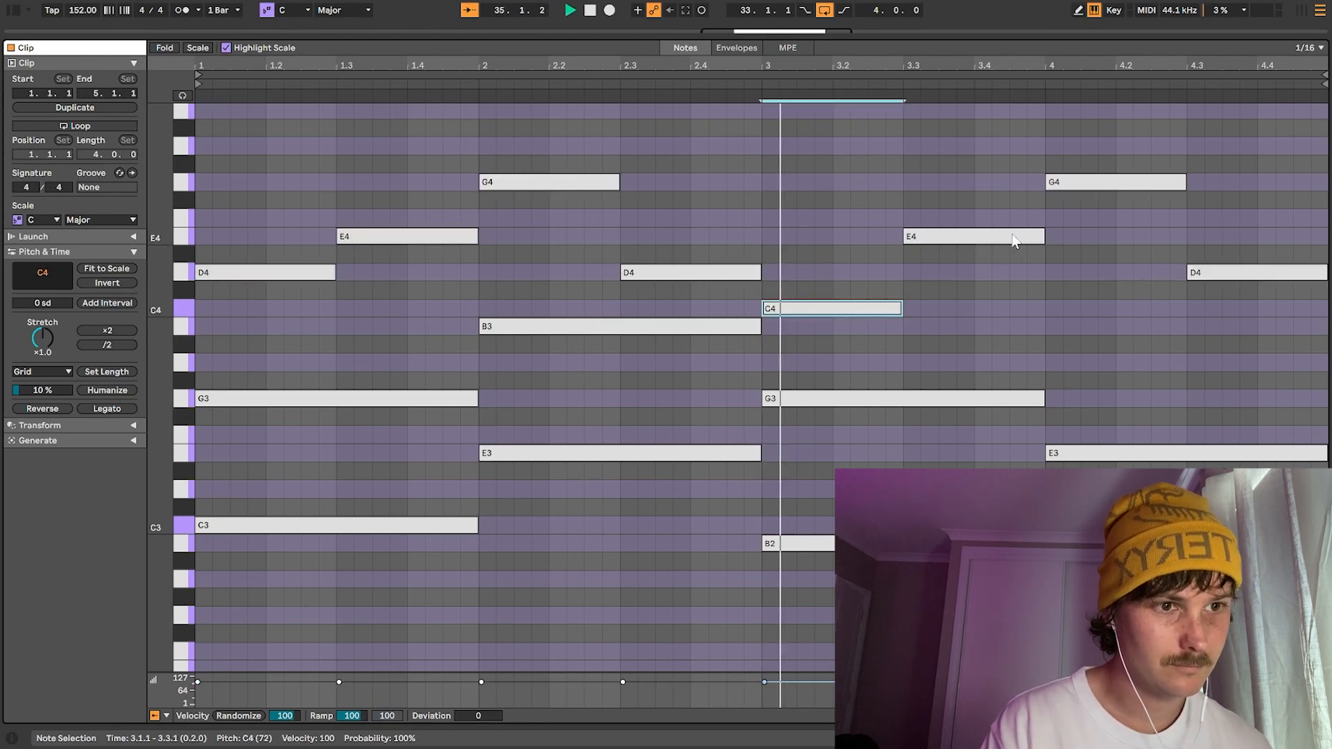
{"action": "left_click_drag", "start_coordinate": [1013, 240], "coordinate": [1012, 277]}
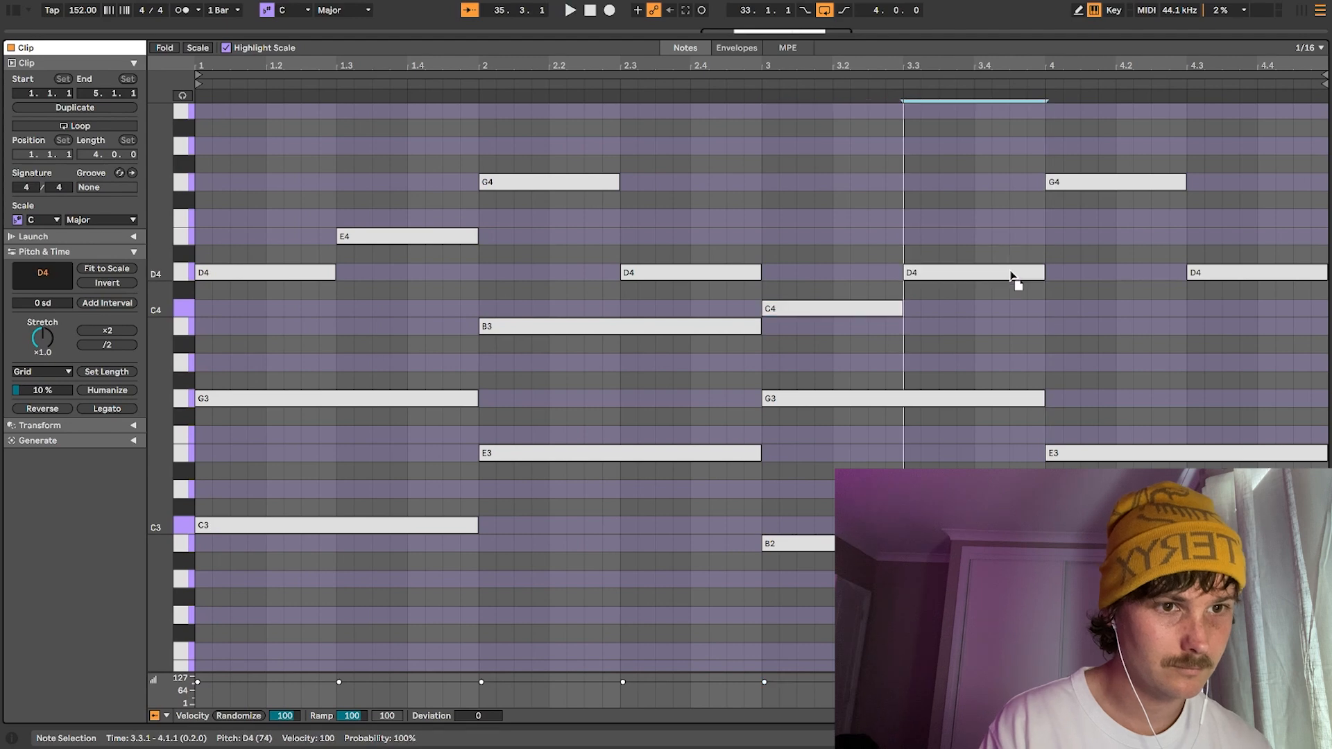
{"action": "left_click", "coordinate": [1111, 186]}
{"action": "left_click_drag", "start_coordinate": [1112, 189], "coordinate": [1109, 241]}
{"action": "left_click", "coordinate": [1230, 276]}
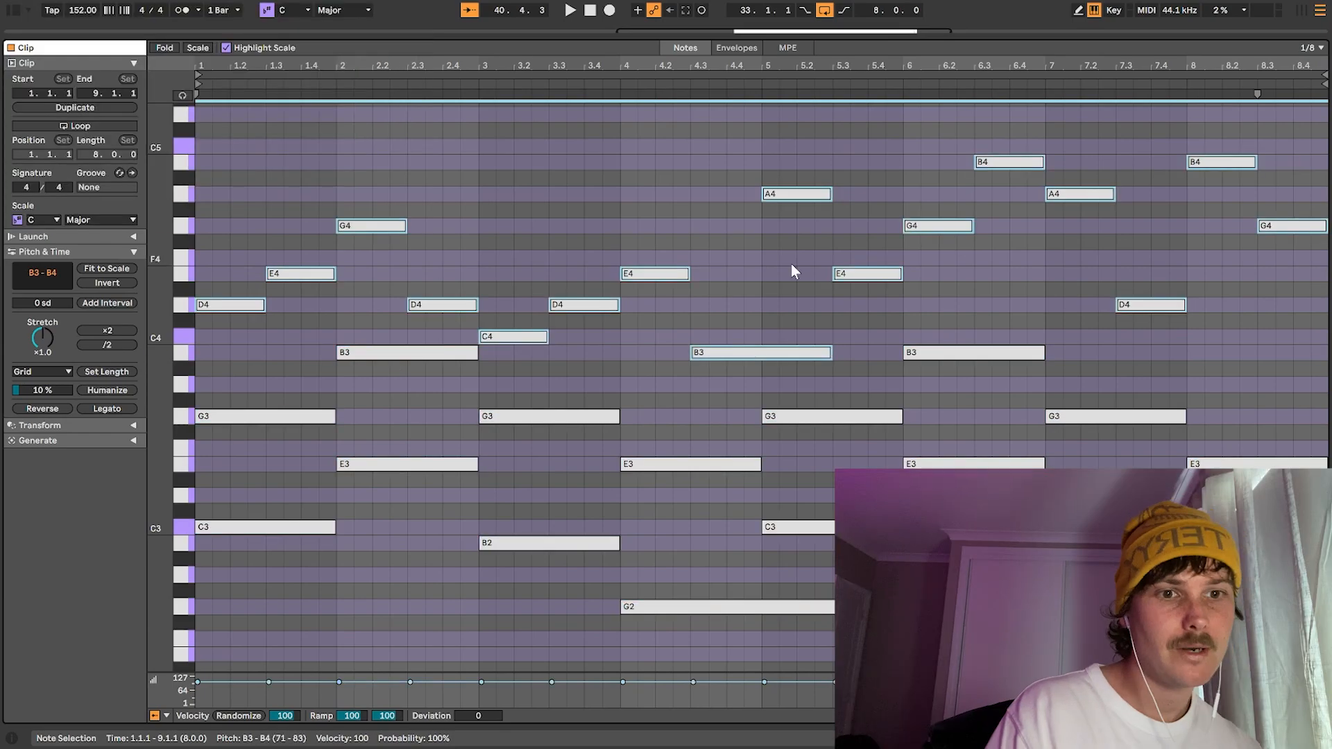
- Return to Audimee in the browser and upload the audio file "cmaj 152" as the harmony input
{"action": "key", "text": "ctrl+super+Right"}
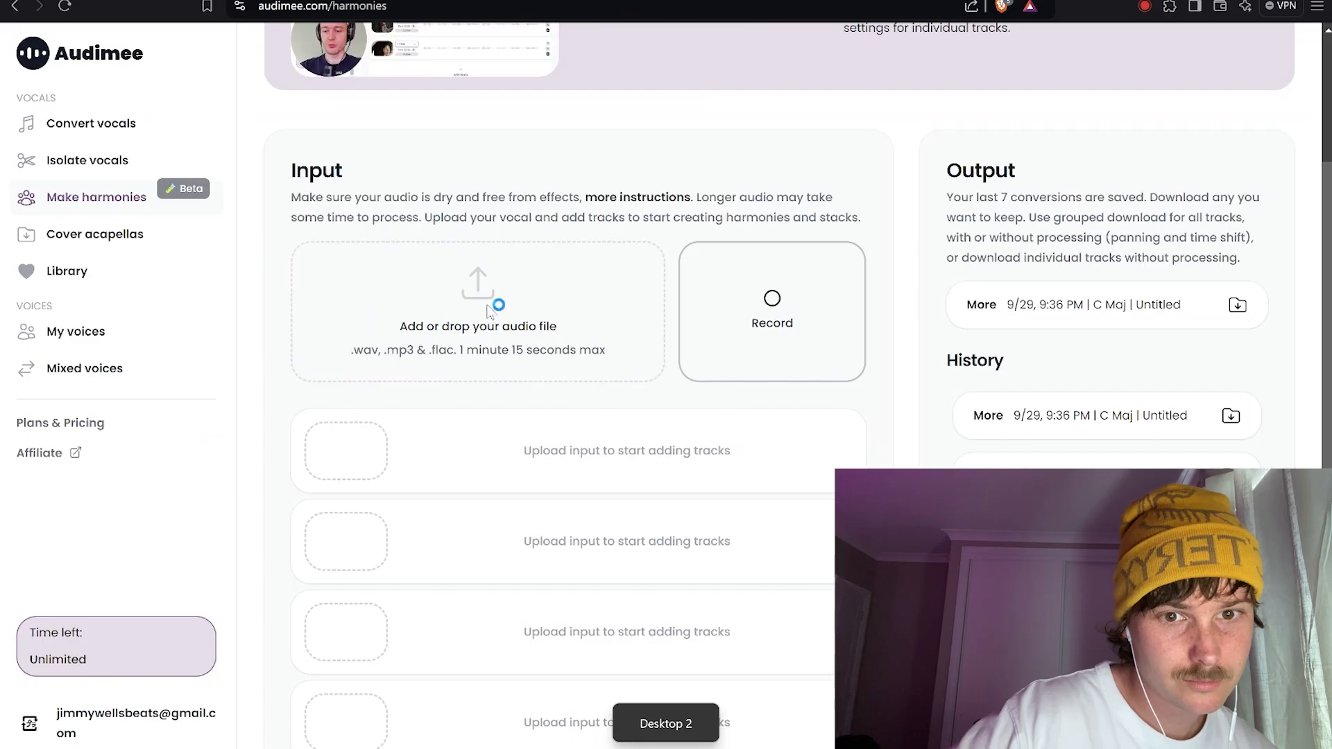
{"action": "left_click", "coordinate": [497, 303]}
{"action": "left_click", "coordinate": [196, 82]}
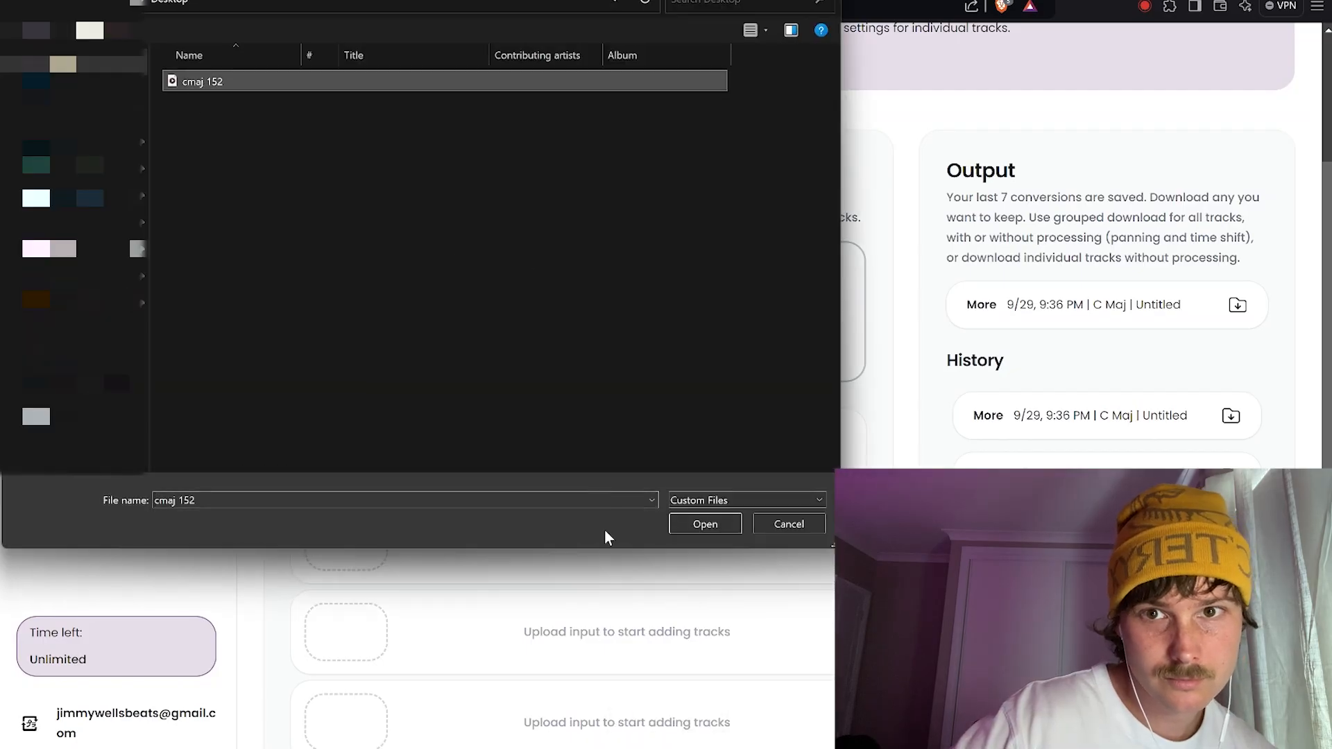
{"action": "left_click", "coordinate": [691, 523]}
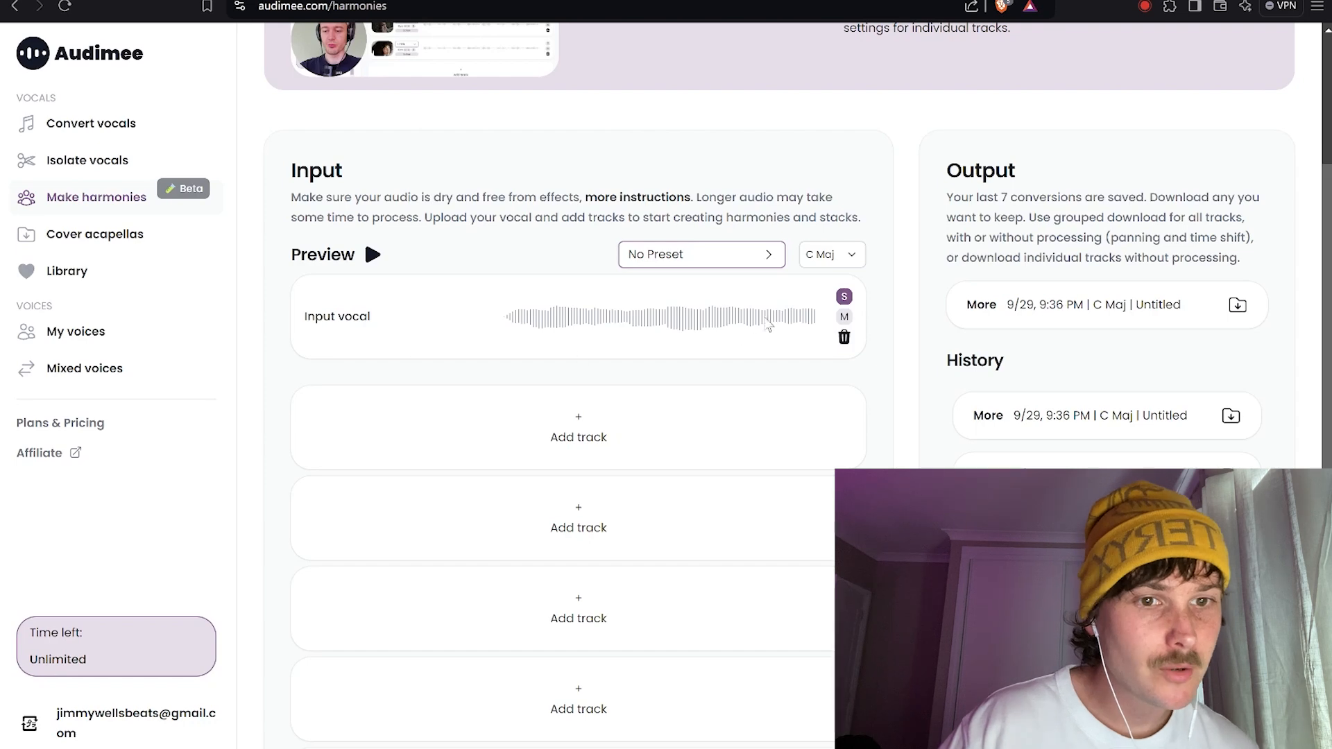
- Keep the key at C Maj and apply the Poppy Thirds And Fifths harmony preset
{"action": "left_click", "coordinate": [846, 262]}
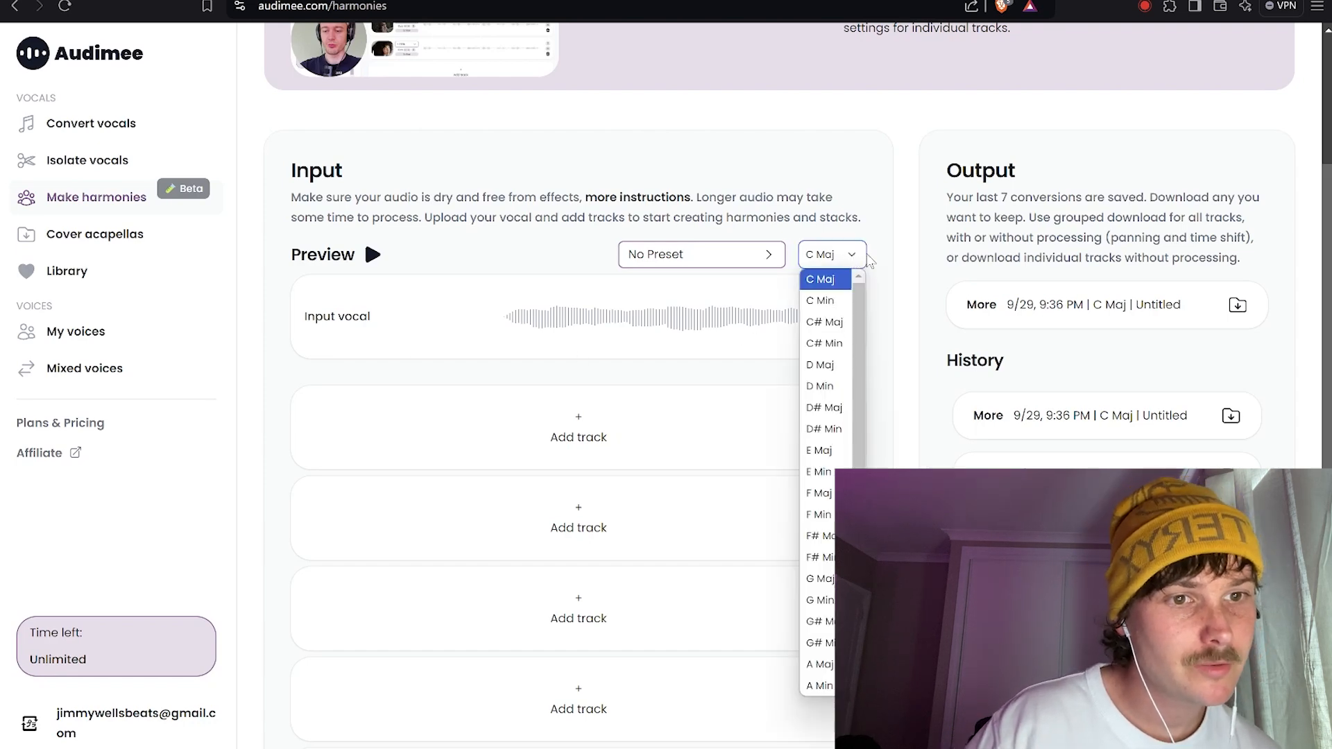
{"action": "left_click", "coordinate": [870, 152]}
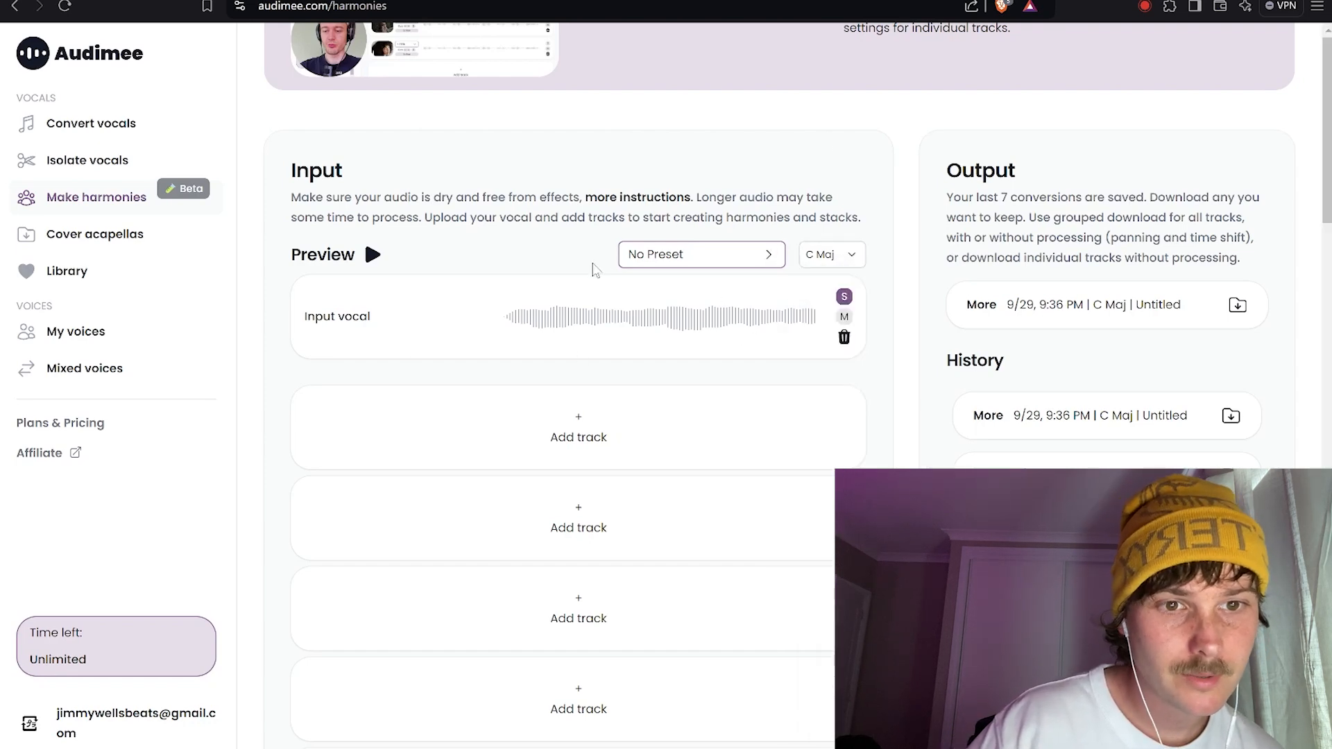
{"action": "left_click", "coordinate": [715, 260]}
{"action": "scroll", "coordinate": [839, 183], "scroll_direction": "down", "scroll_amount": 20}
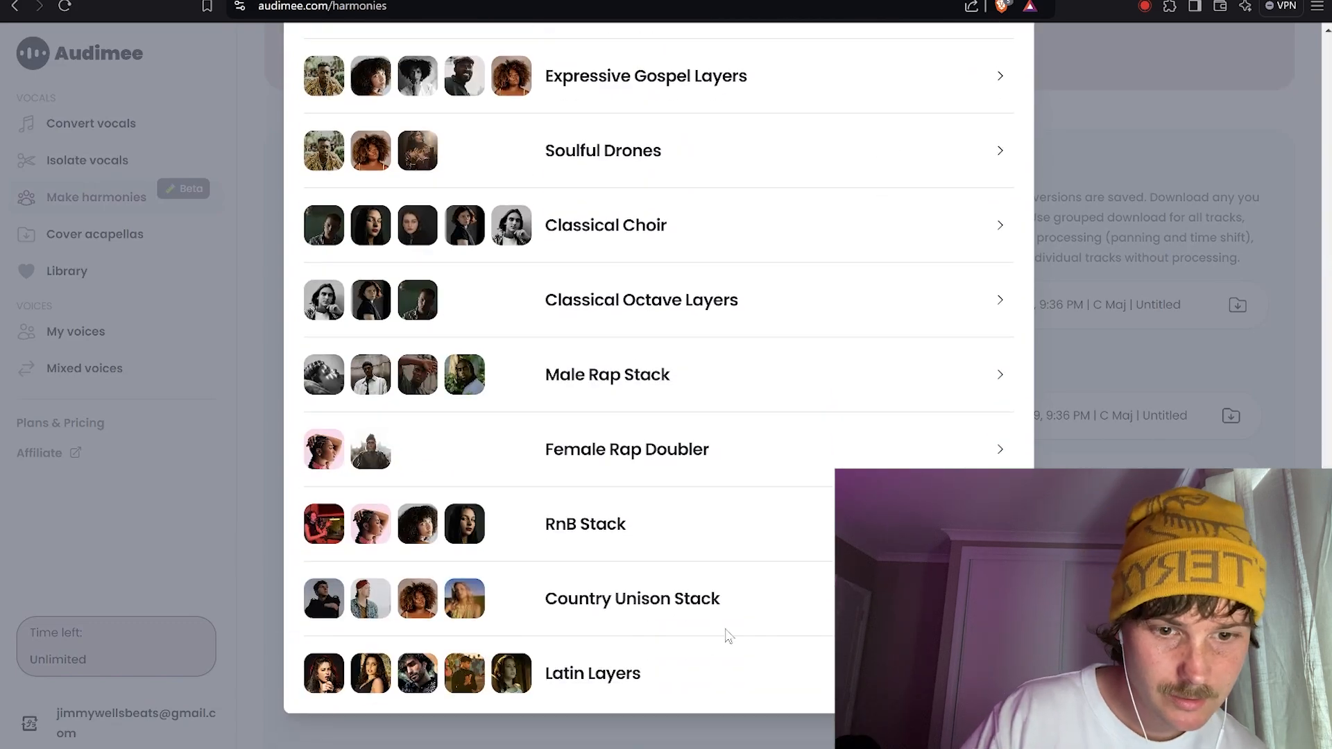
{"action": "scroll", "coordinate": [729, 636], "scroll_direction": "up", "scroll_amount": 15}
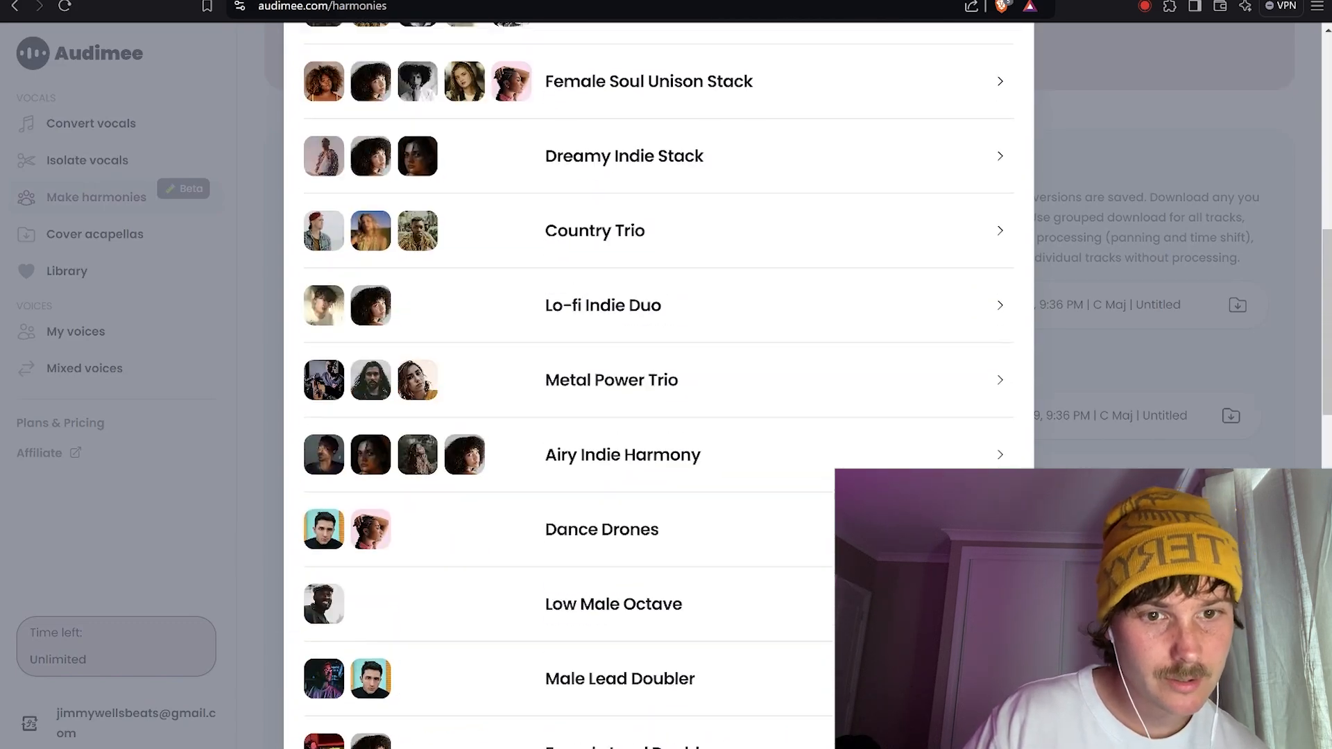
{"action": "scroll", "coordinate": [659, 402], "scroll_direction": "up", "scroll_amount": 10}
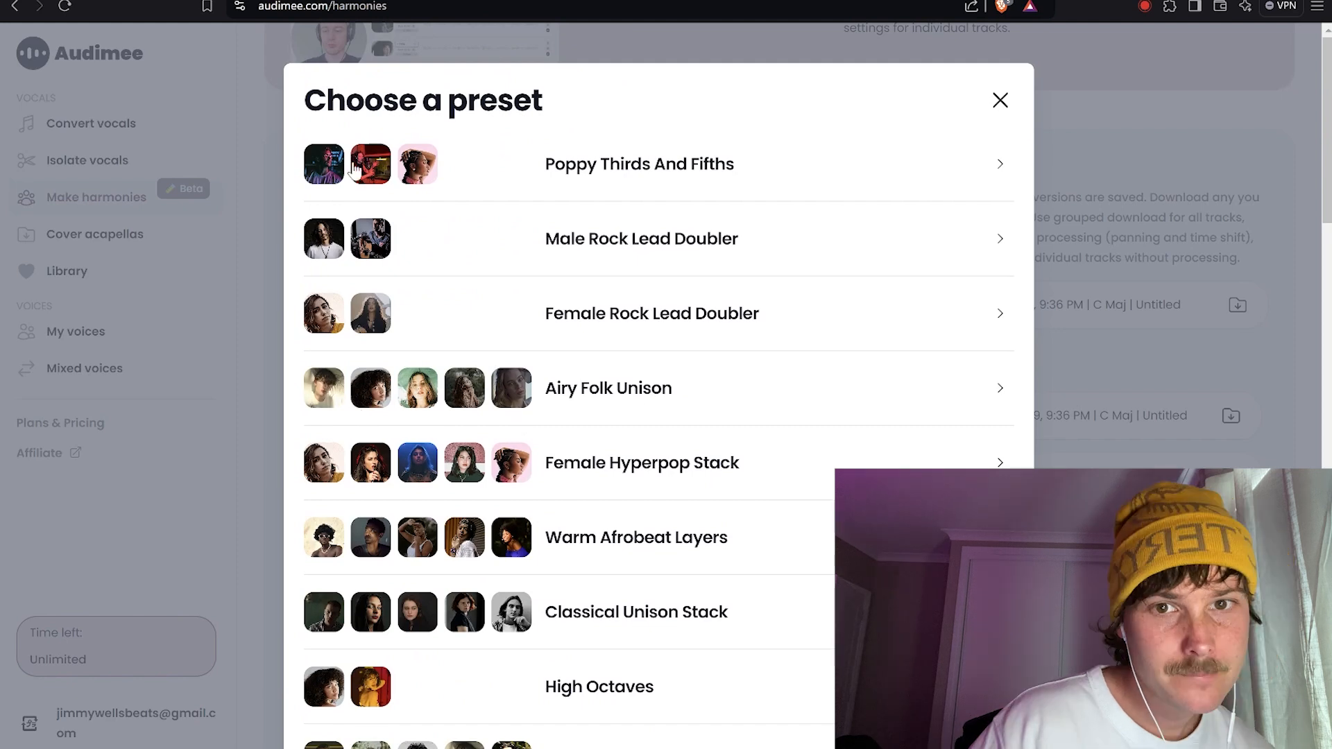
{"action": "left_click", "coordinate": [840, 184]}
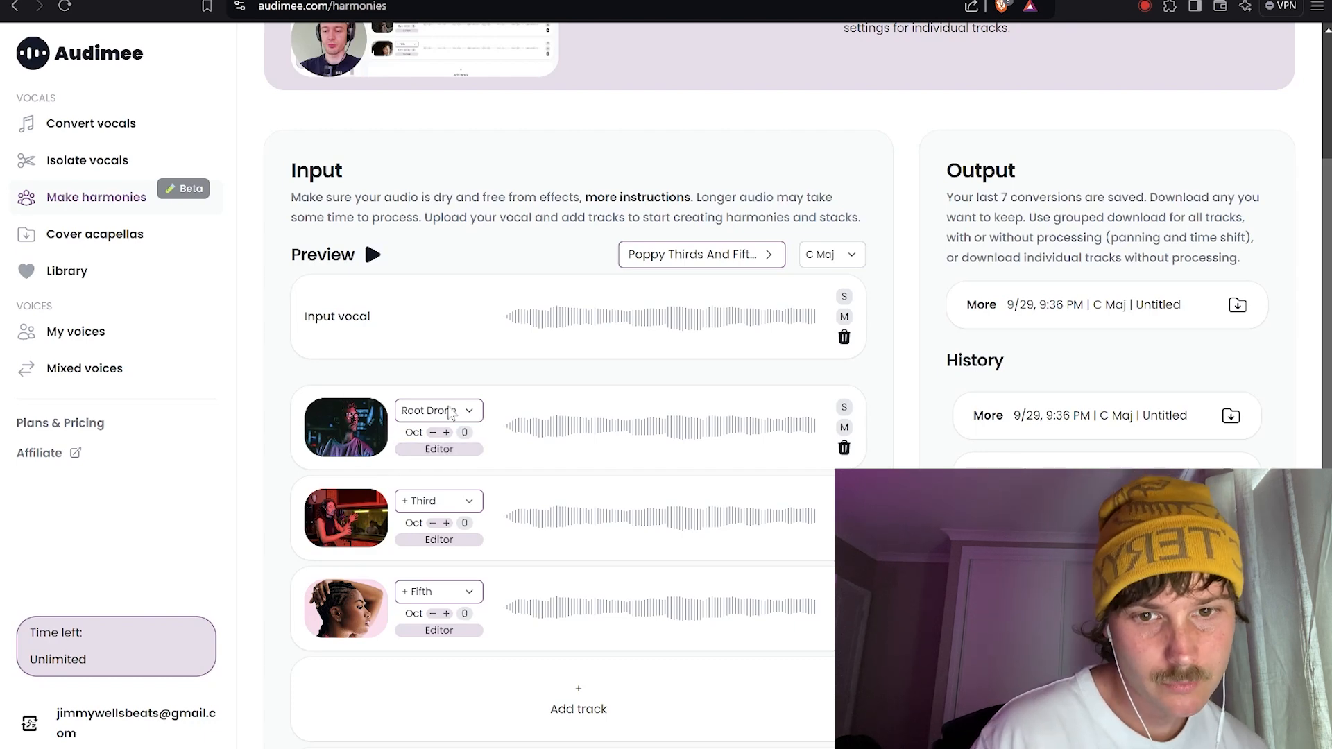
- Examine the interval options available for each of the preset's three harmony tracks without changing them
{"action": "scroll", "coordinate": [510, 414], "scroll_direction": "down", "scroll_amount": 3}
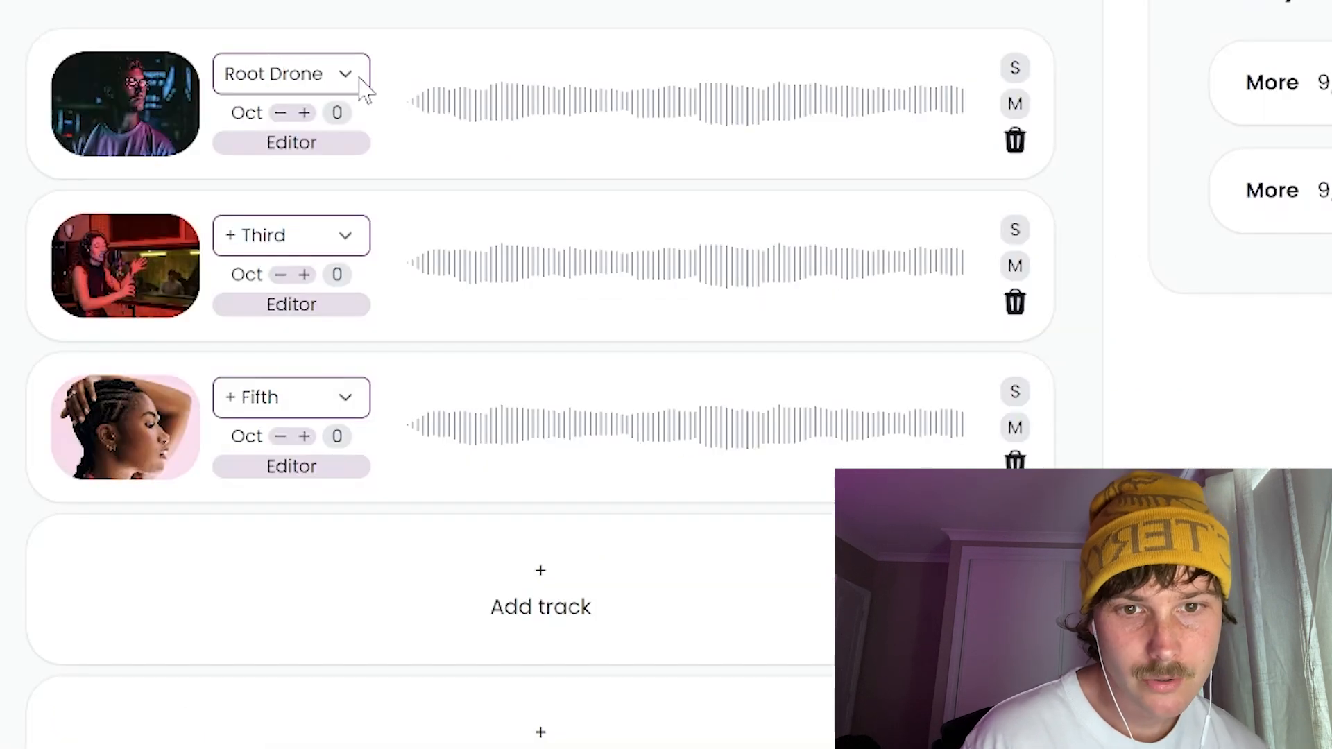
{"action": "left_click", "coordinate": [468, 246]}
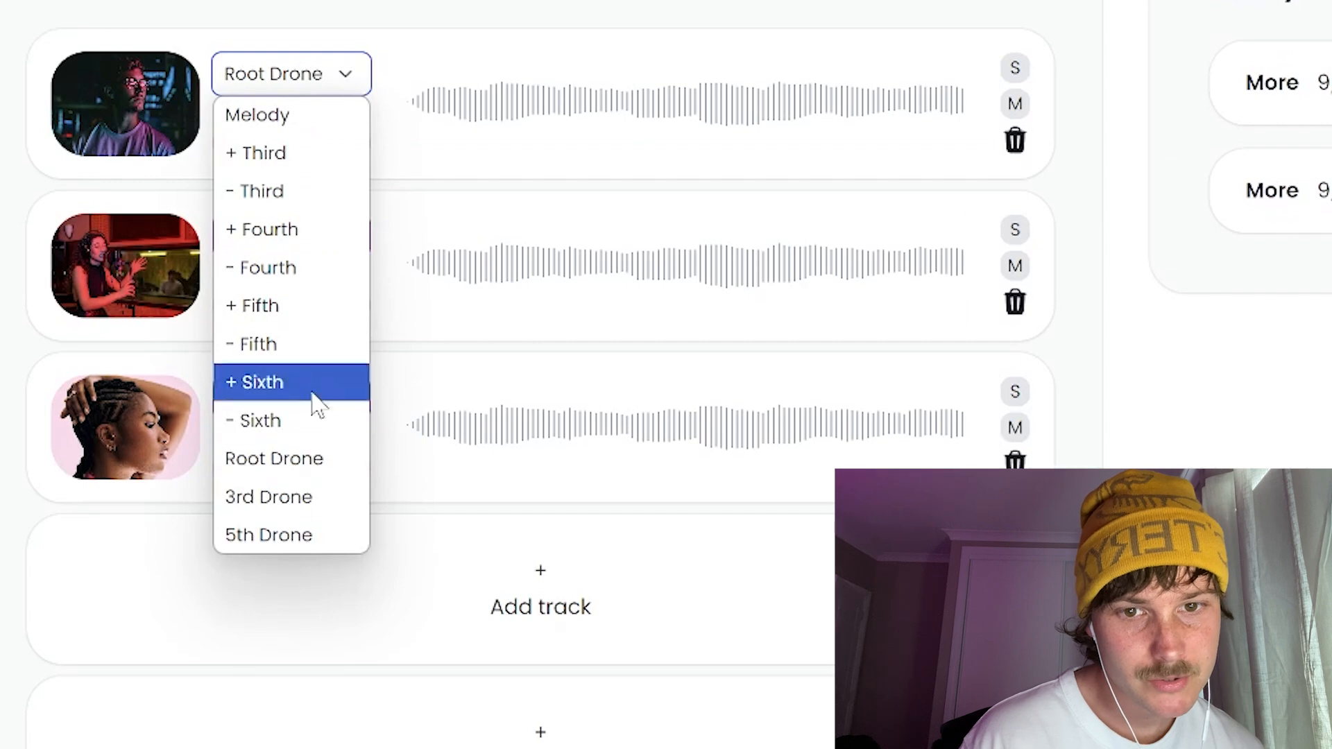
{"action": "left_click", "coordinate": [412, 33]}
{"action": "scroll", "coordinate": [403, 243], "scroll_direction": "down", "scroll_amount": 2}
{"action": "left_click", "coordinate": [350, 102]}
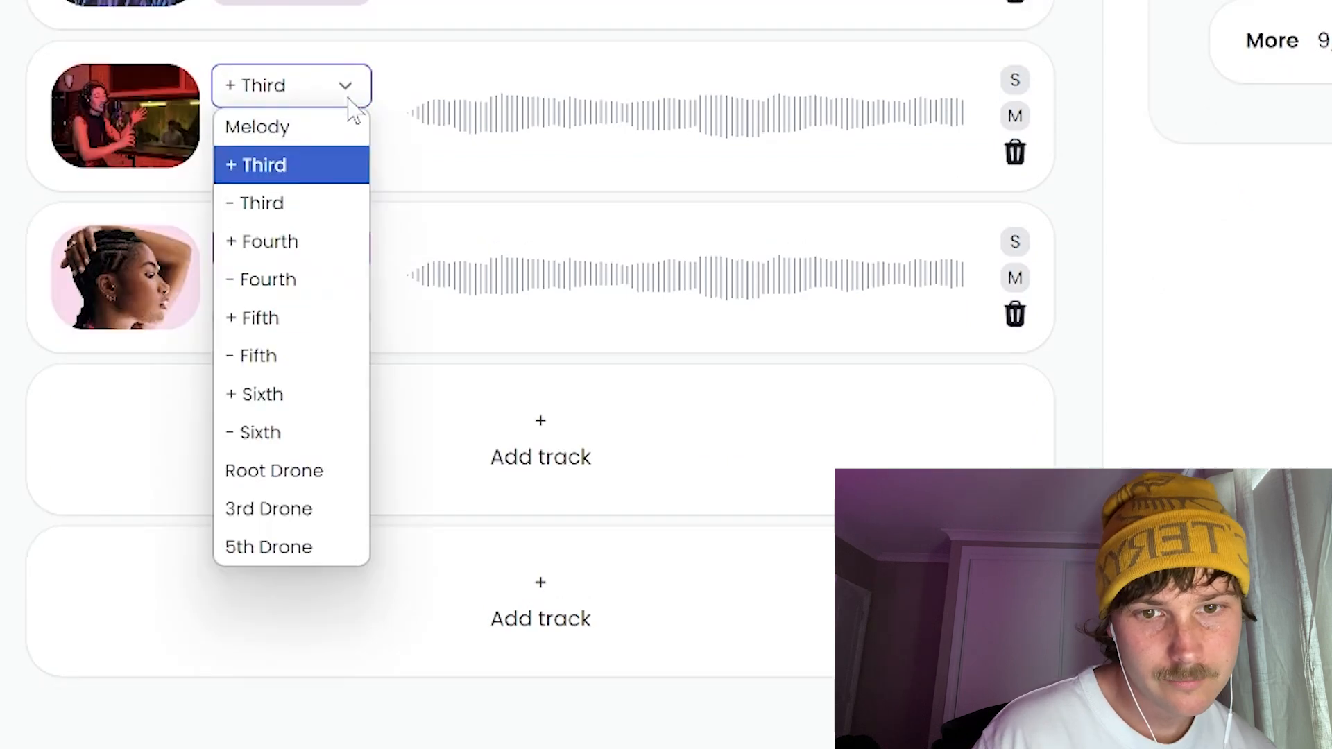
{"action": "left_click", "coordinate": [462, 77]}
{"action": "left_click", "coordinate": [359, 260]}
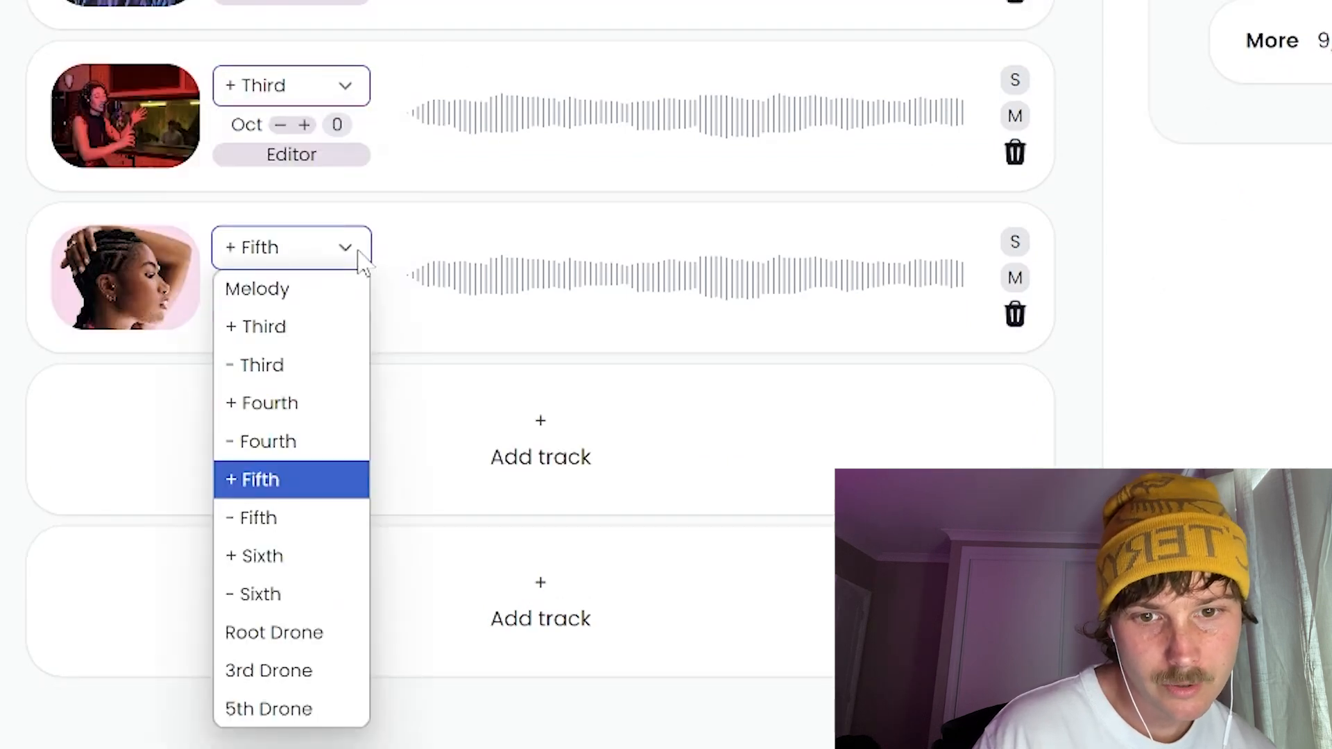
{"action": "left_click", "coordinate": [460, 506]}
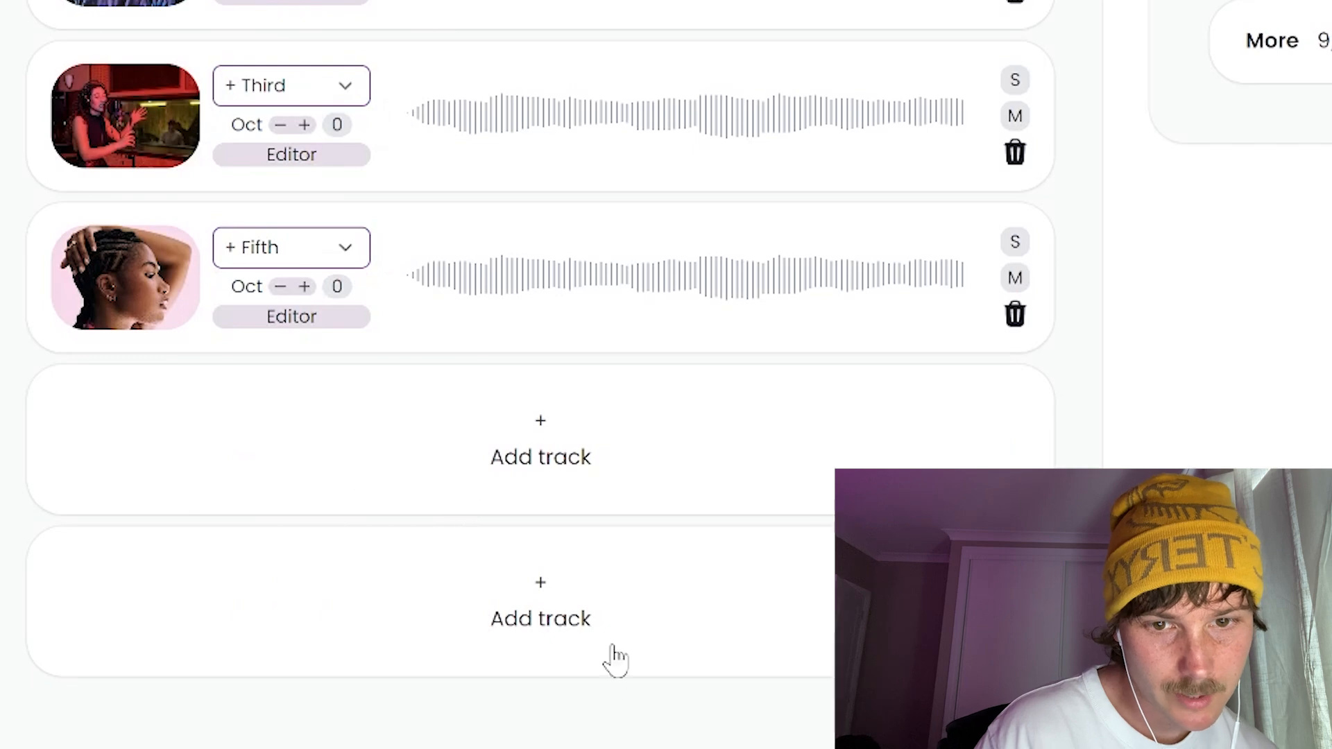
- Mute the input vocal and preview the harmony tracks at a lower playback volume
{"action": "left_click", "coordinate": [683, 452]}
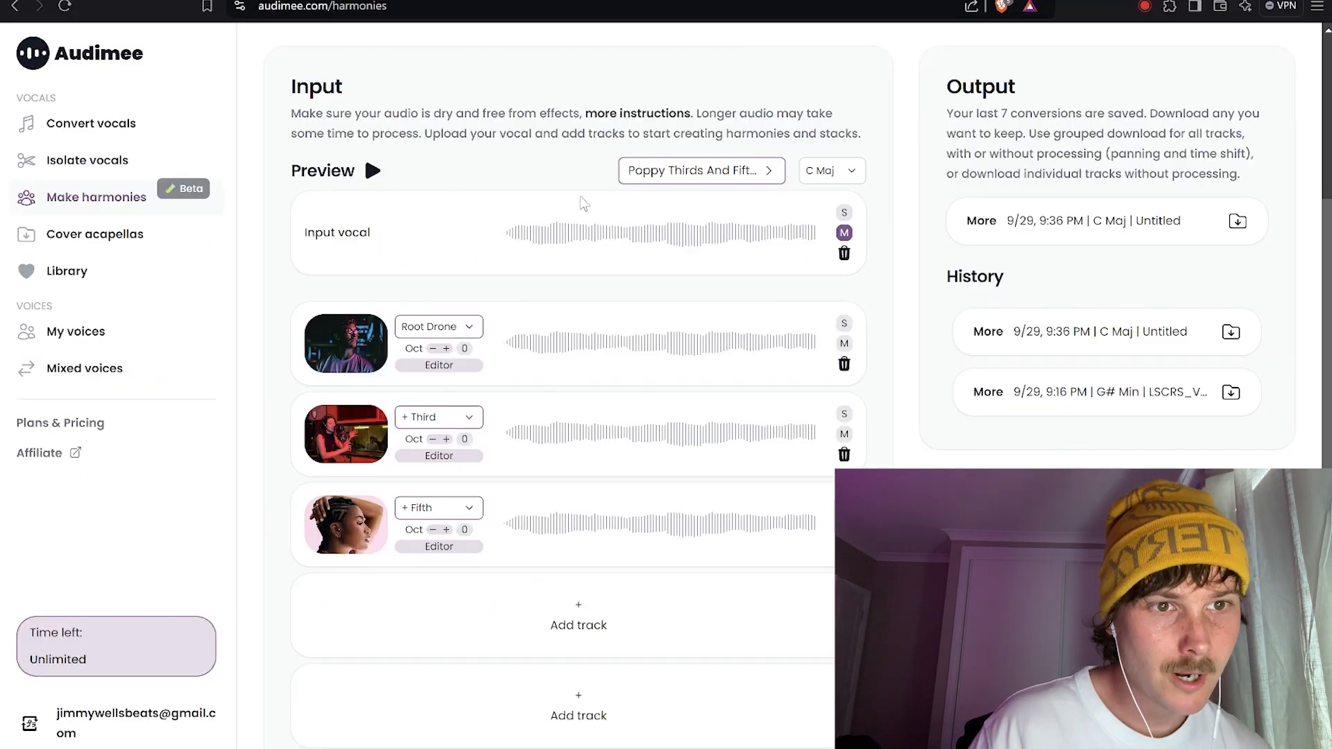
{"action": "left_click", "coordinate": [373, 172]}
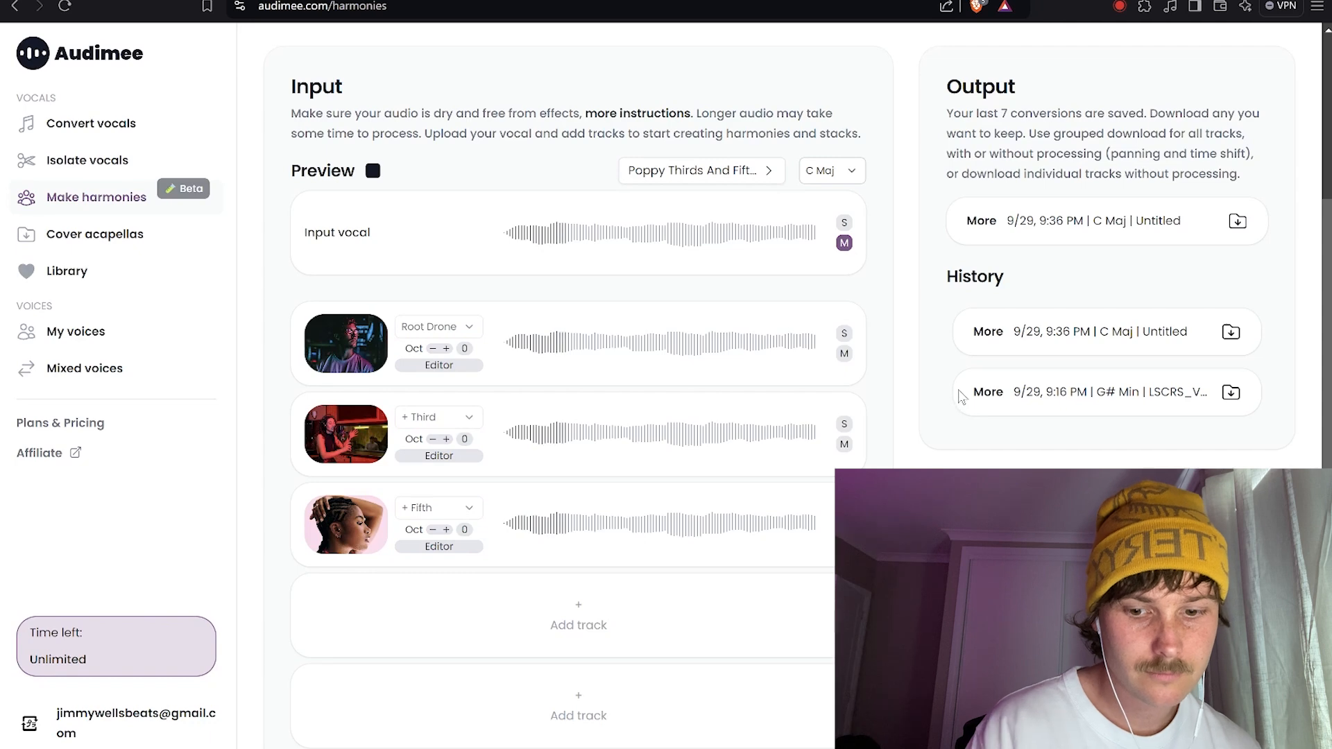
{"action": "key", "text": "XF86AudioLowerVolume"}
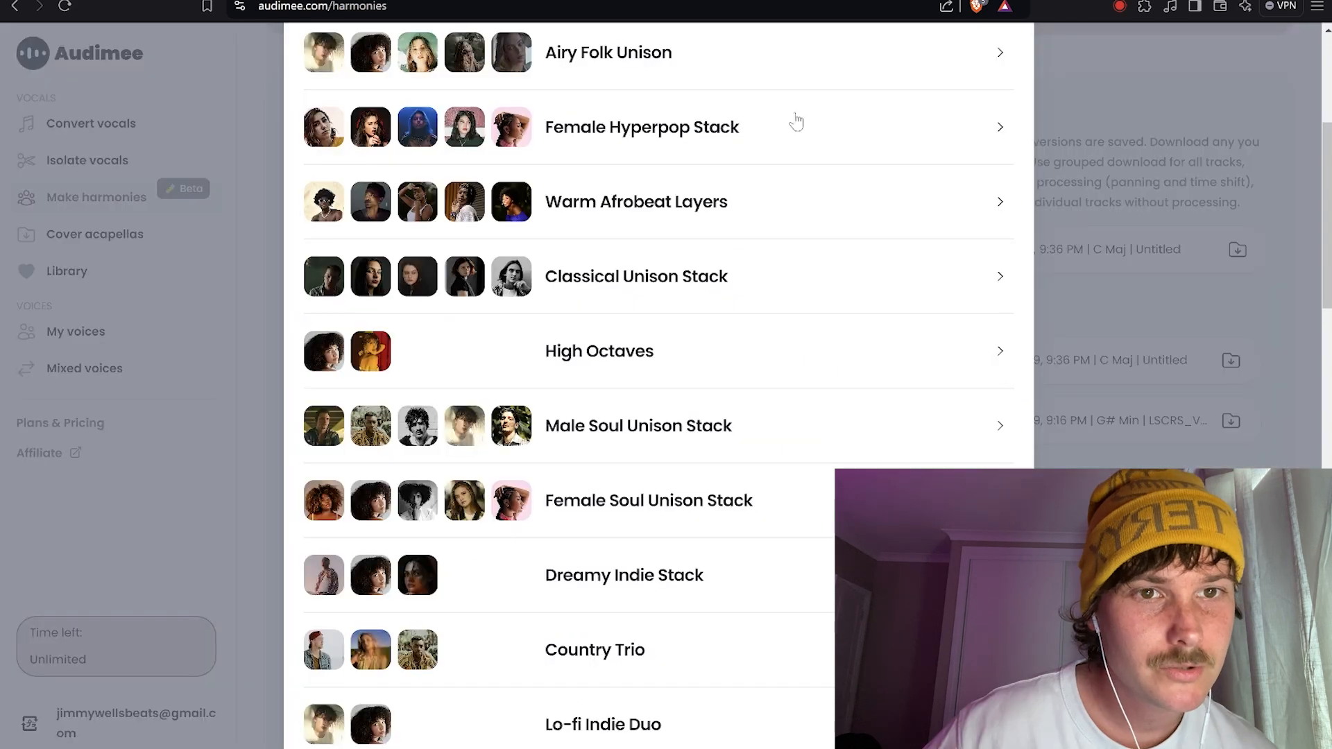
- Replace the harmony preset with Dreamy Indie Stack and preview the result
{"action": "scroll", "coordinate": [915, 147], "scroll_direction": "down", "scroll_amount": 1}
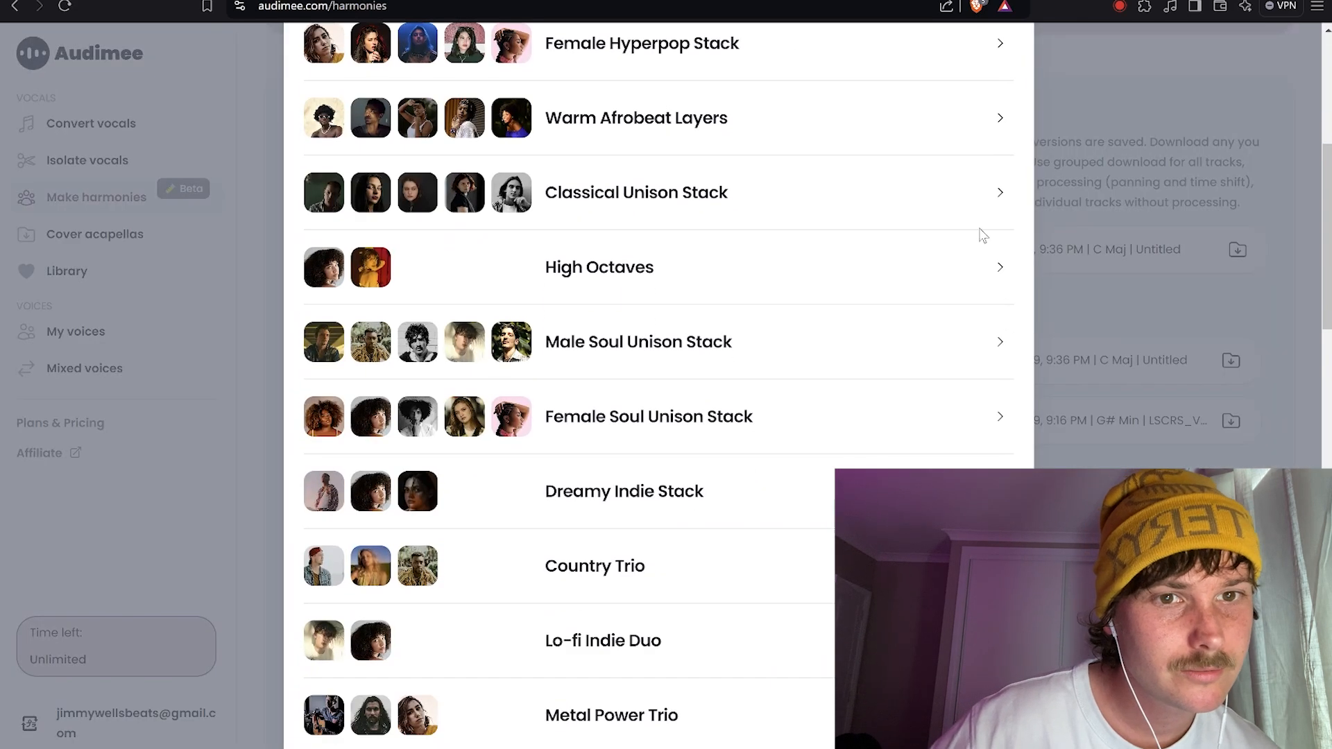
{"action": "scroll", "coordinate": [984, 236], "scroll_direction": "up", "scroll_amount": 2}
{"action": "scroll", "coordinate": [992, 267], "scroll_direction": "down", "scroll_amount": 3}
{"action": "left_click", "coordinate": [690, 425]}
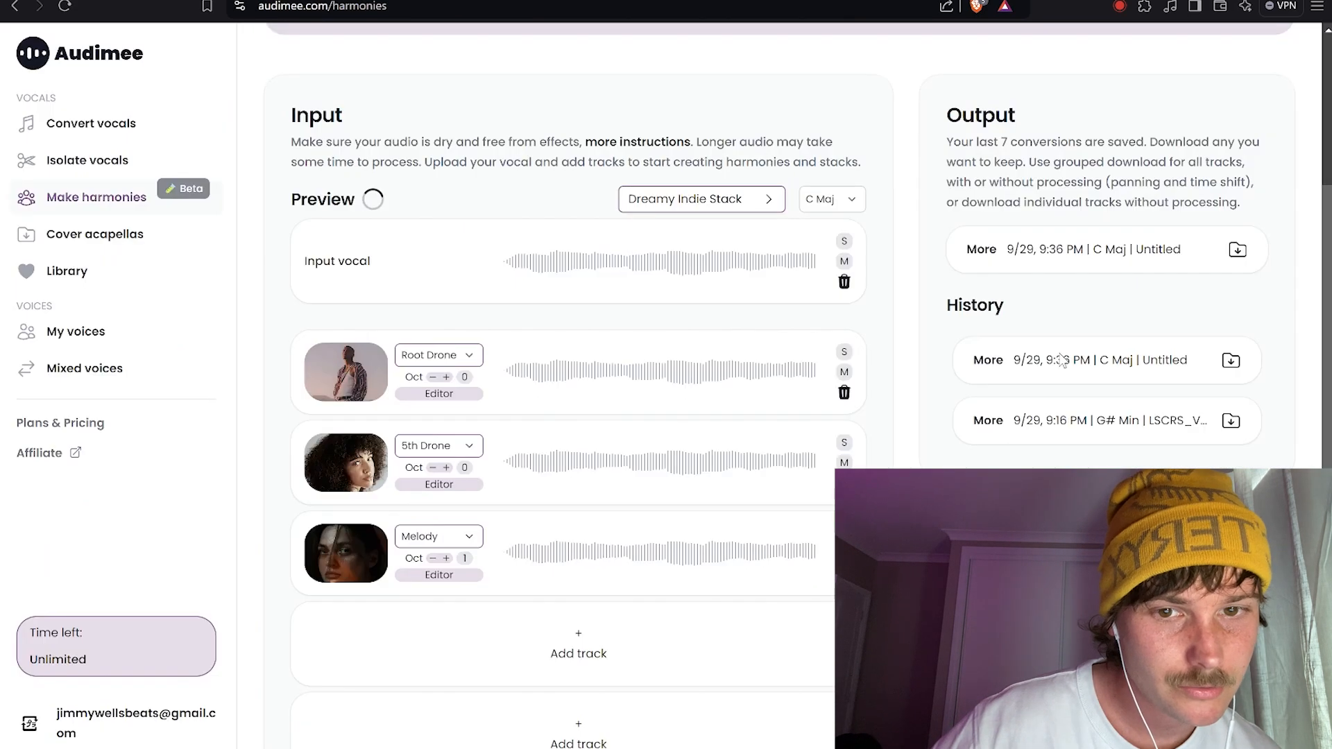
{"action": "scroll", "coordinate": [1062, 364], "scroll_direction": "down", "scroll_amount": 4}
{"action": "scroll", "coordinate": [1035, 381], "scroll_direction": "up", "scroll_amount": 4}
{"action": "left_click", "coordinate": [372, 199]}
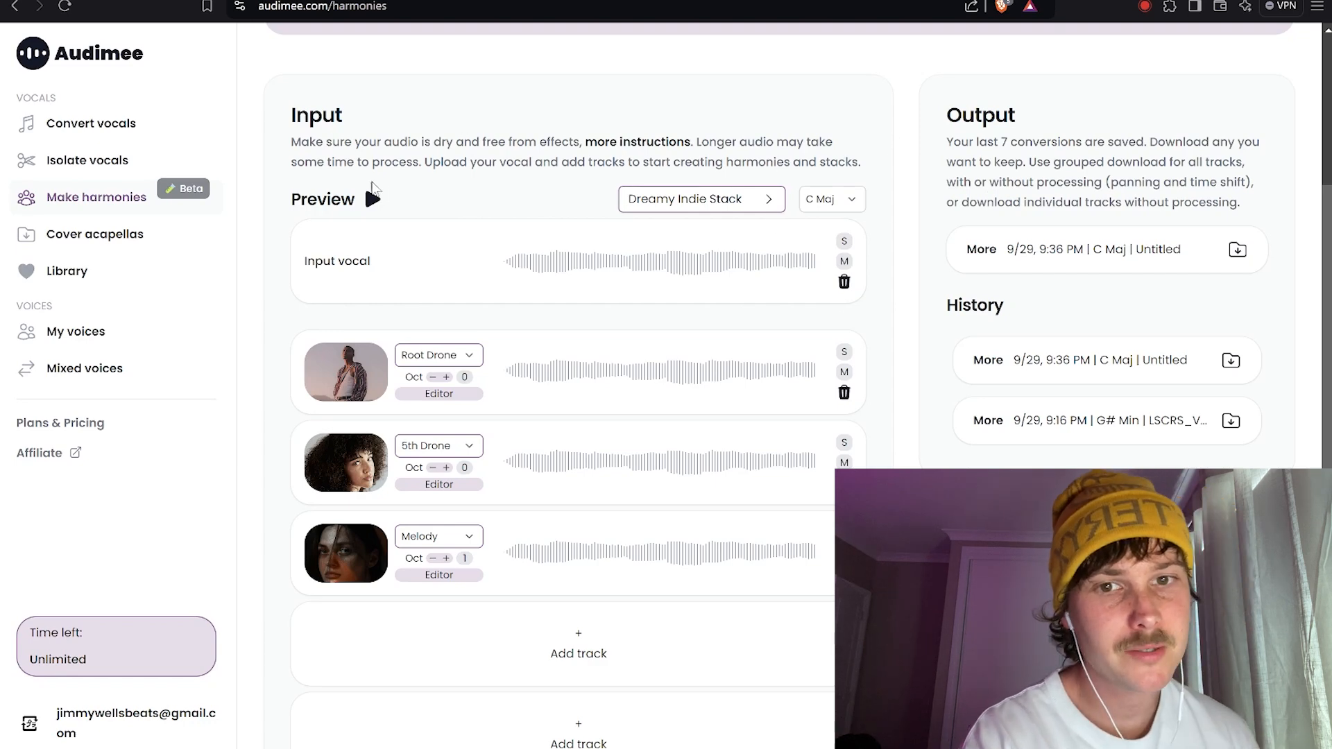
- Add a fourth harmony track to the stack and set its interval to 5th Drone
{"action": "scroll", "coordinate": [526, 170], "scroll_direction": "down", "scroll_amount": 2}
{"action": "left_click", "coordinate": [578, 490]}
{"action": "left_click", "coordinate": [437, 458]}
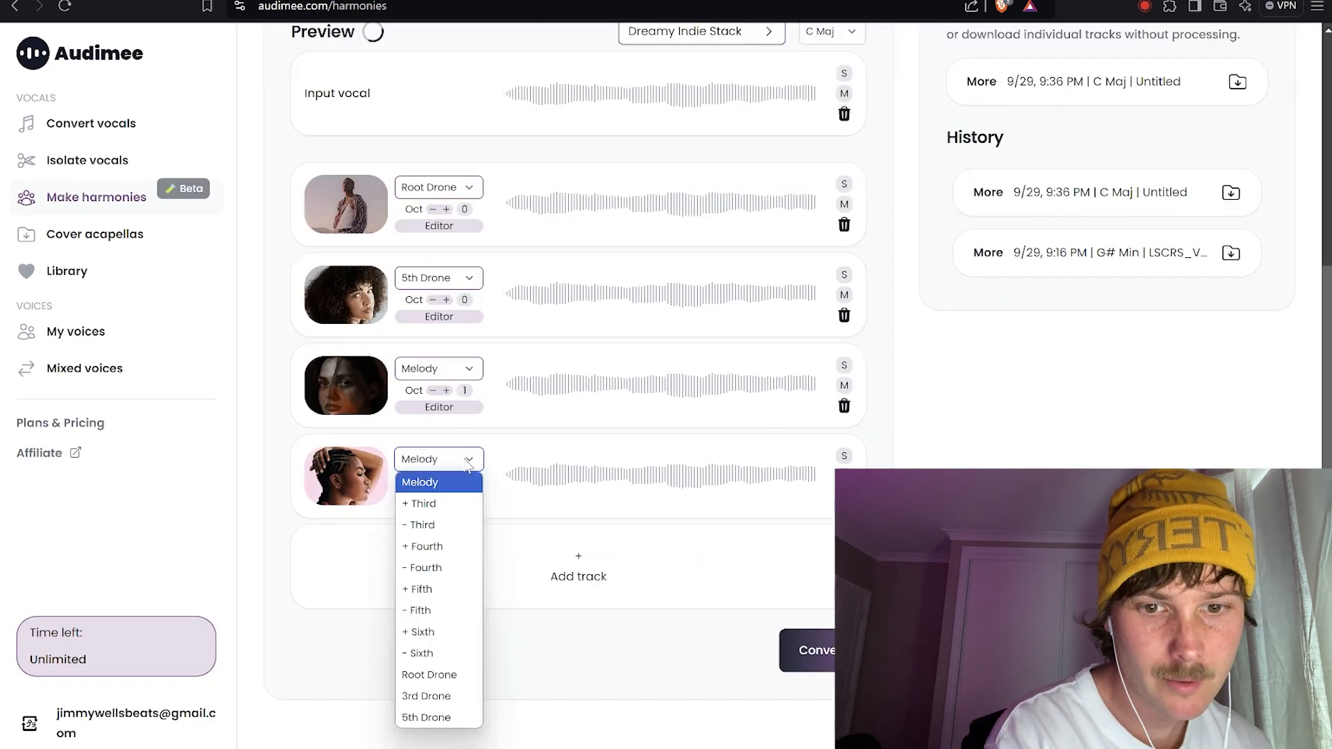
{"action": "scroll", "coordinate": [451, 624], "scroll_direction": "down", "scroll_amount": 1}
{"action": "left_click", "coordinate": [453, 635]}
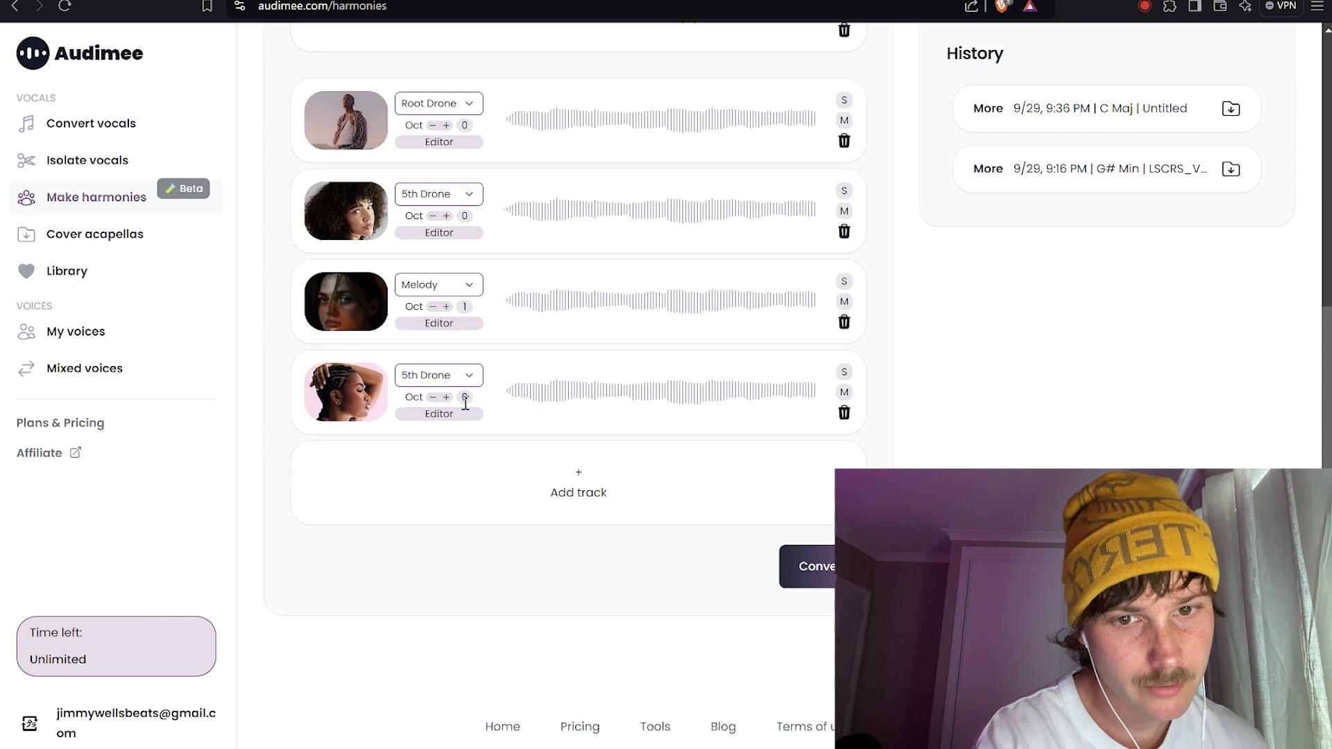
{"action": "scroll", "coordinate": [694, 400], "scroll_direction": "up", "scroll_amount": 2}
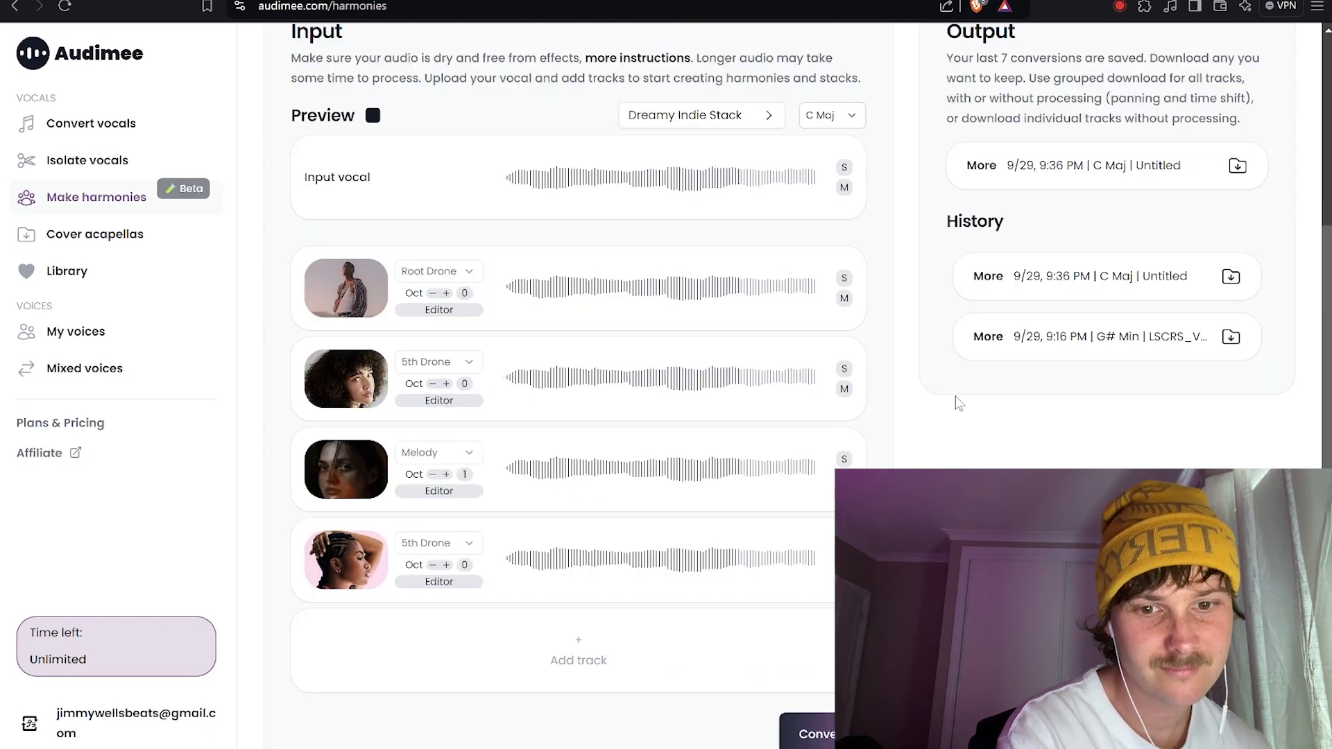
- Open the pitch editor of the Melody harmony track and raise the long note at about 2 s to around A6
{"action": "left_click", "coordinate": [439, 490]}
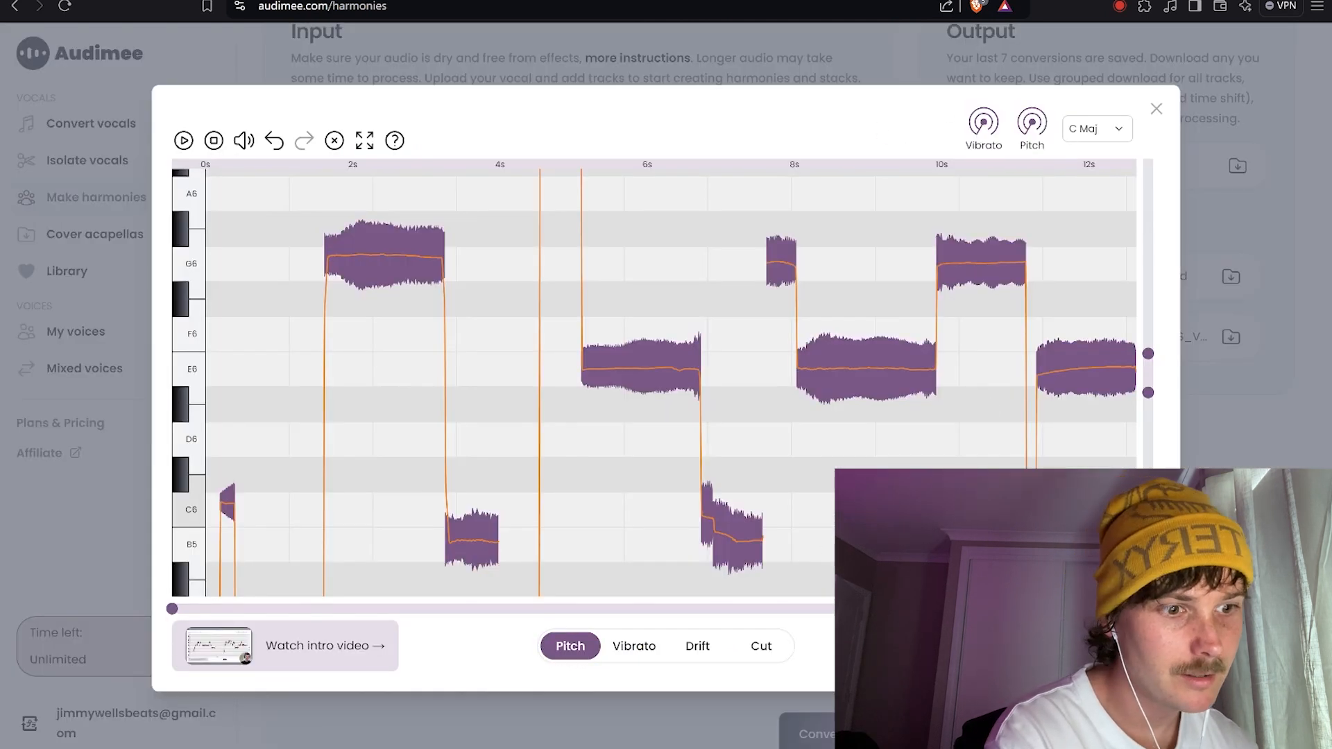
{"action": "mouse_move", "coordinate": [1150, 351]}
{"action": "left_mouse_down"}
{"action": "mouse_move", "coordinate": [1148, 321]}
{"action": "mouse_move", "coordinate": [1148, 347]}
{"action": "left_mouse_up"}
{"action": "left_click_drag", "start_coordinate": [399, 291], "coordinate": [381, 250]}
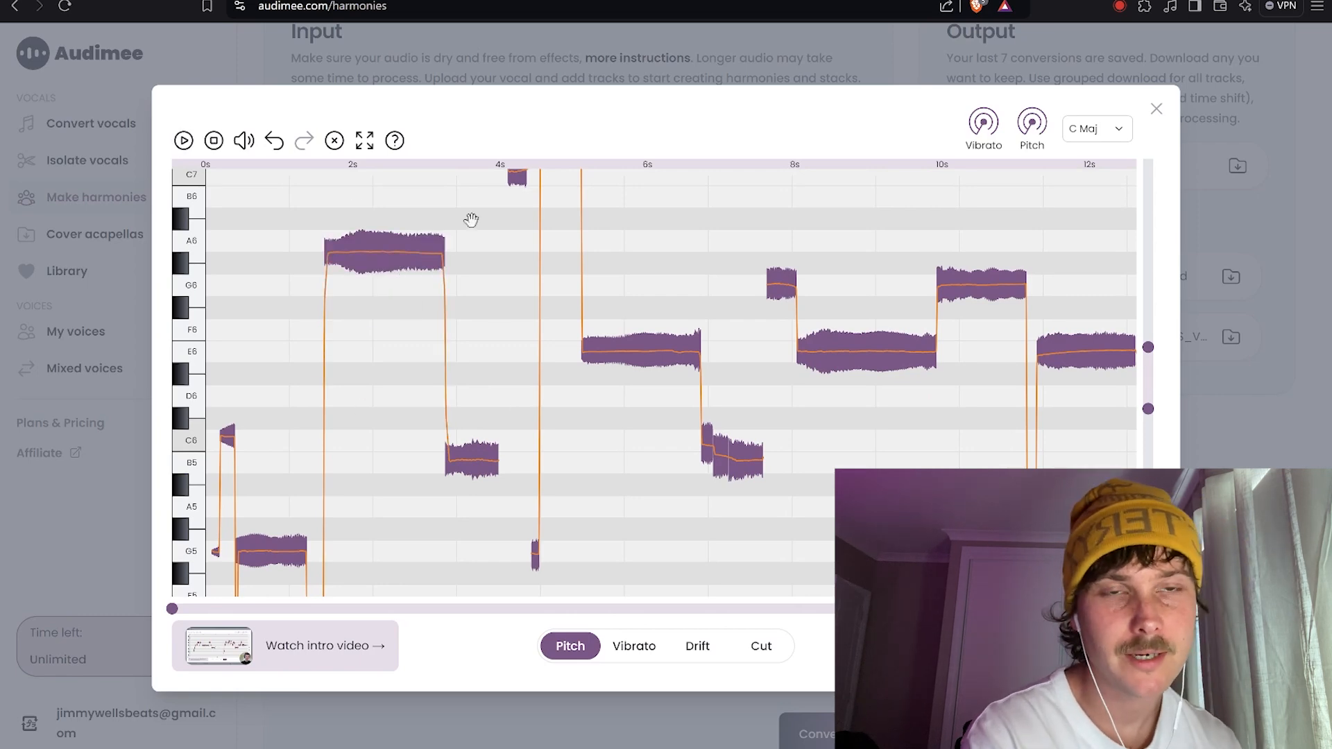
{"action": "key", "text": "Escape"}
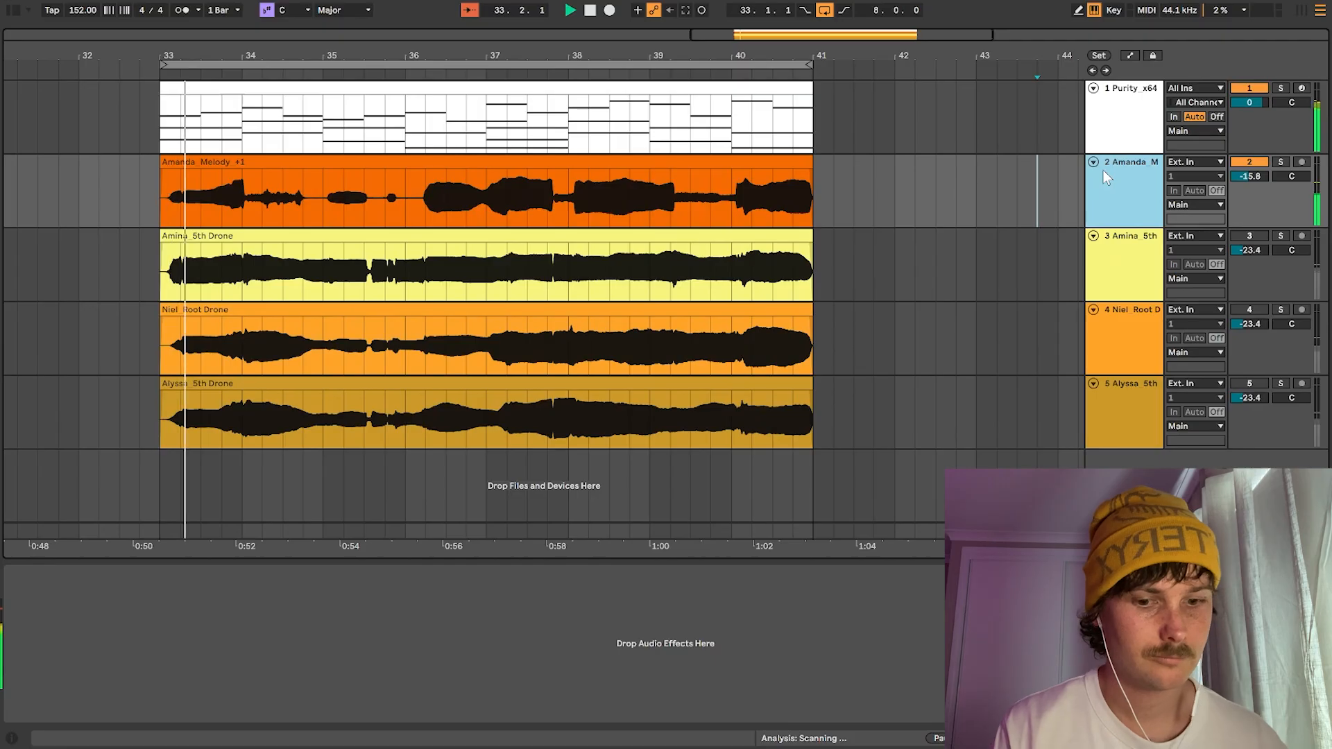
- Lower the system playback volume to 16 and set the melody vocal track's volume to -11.4 dB
{"action": "key", "text": "XF86AudioLowerVolume"}
{"action": "left_click", "coordinate": [507, 202]}
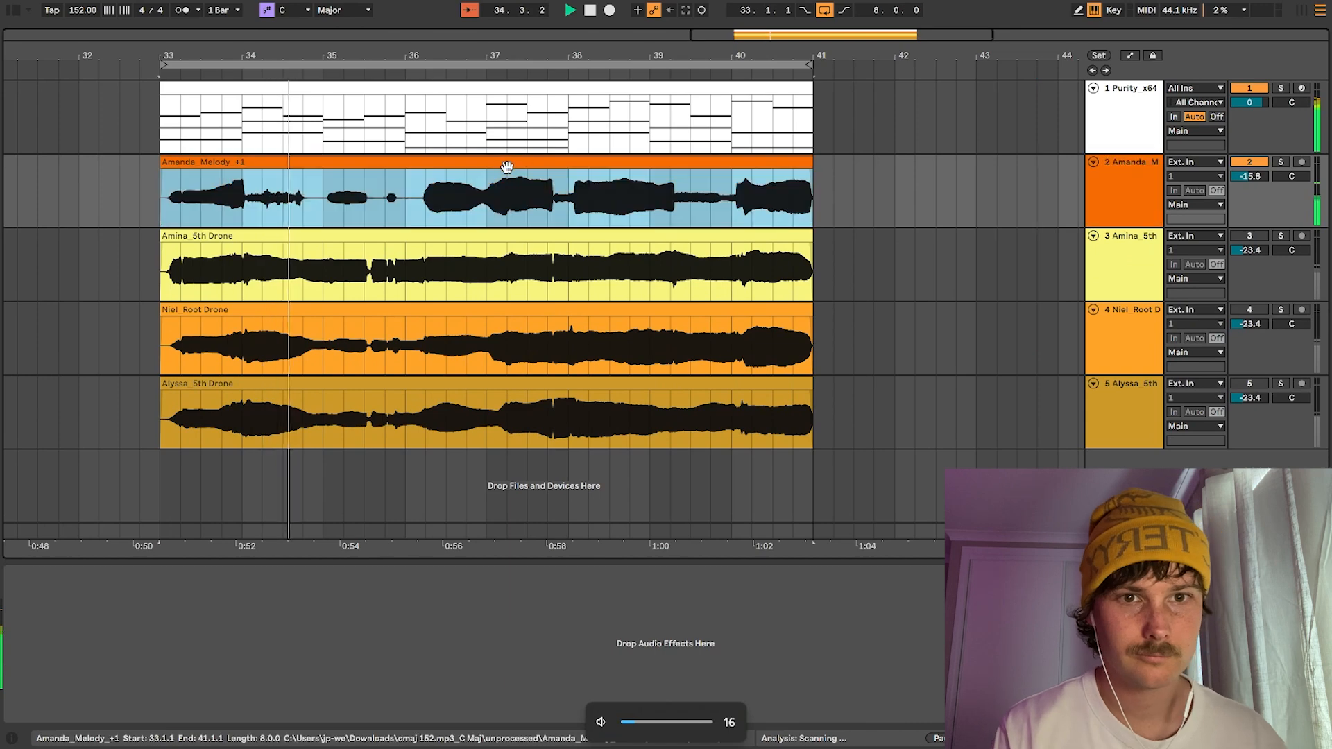
{"action": "left_click_drag", "start_coordinate": [1249, 176], "coordinate": [1249, 165]}
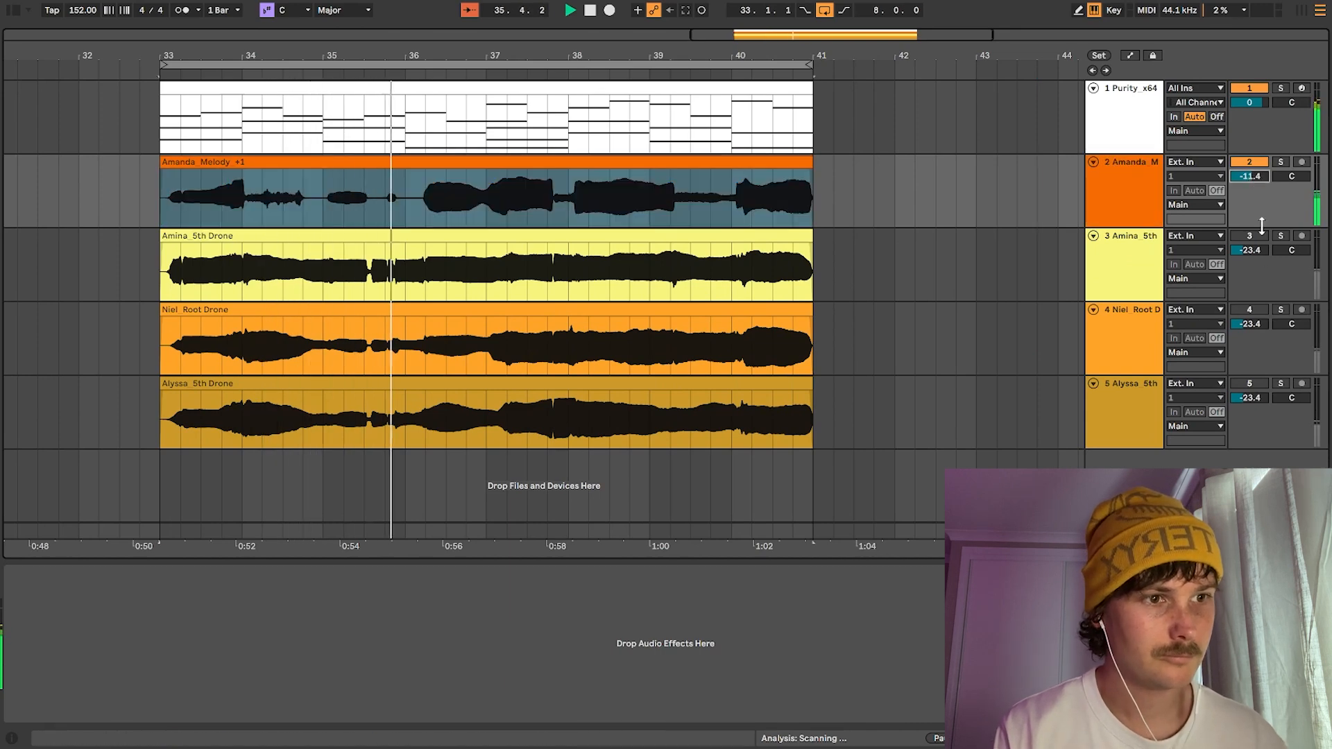
- Enable the upper 5th Drone track at -31.0 dB panned 16L, and set the Root Drone track's volume to -27.8 dB
{"action": "left_click", "coordinate": [1254, 244]}
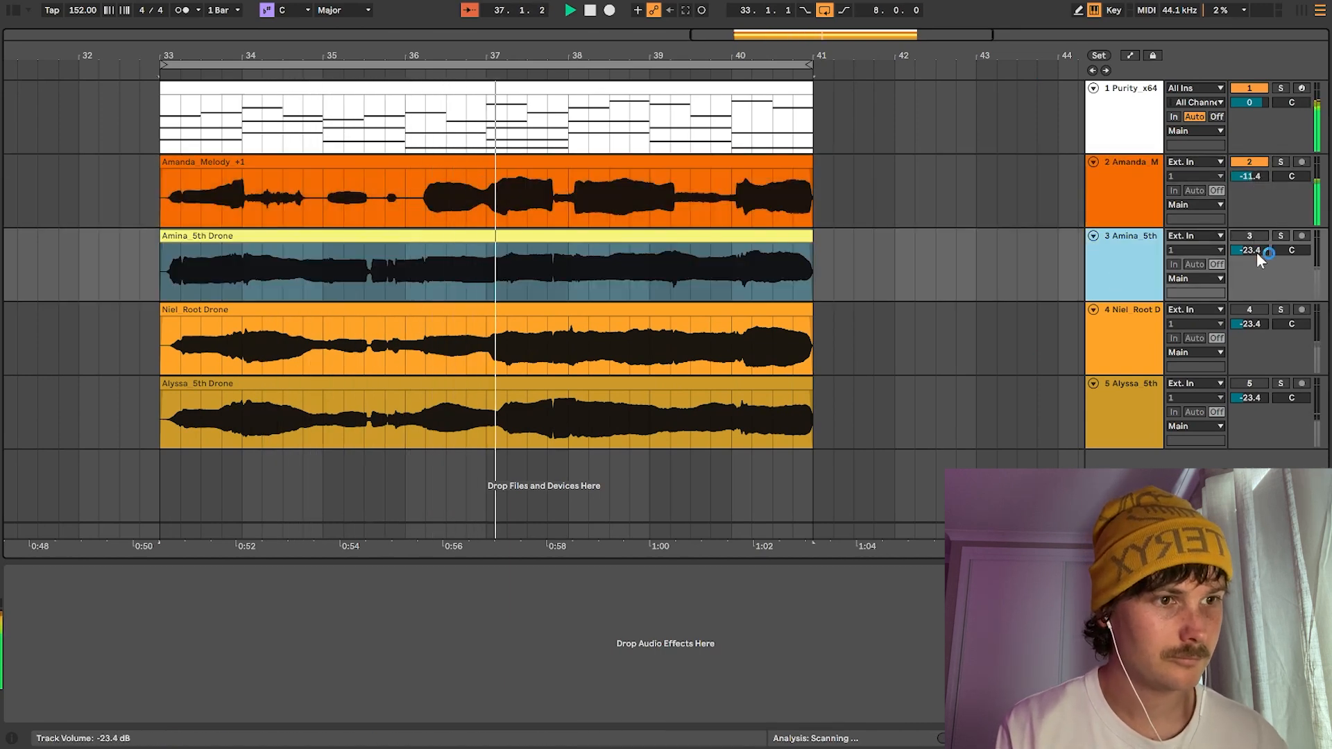
{"action": "left_click", "coordinate": [1250, 235]}
{"action": "left_click_drag", "start_coordinate": [1250, 250], "coordinate": [1249, 271]}
{"action": "left_click_drag", "start_coordinate": [1291, 249], "coordinate": [1291, 267]}
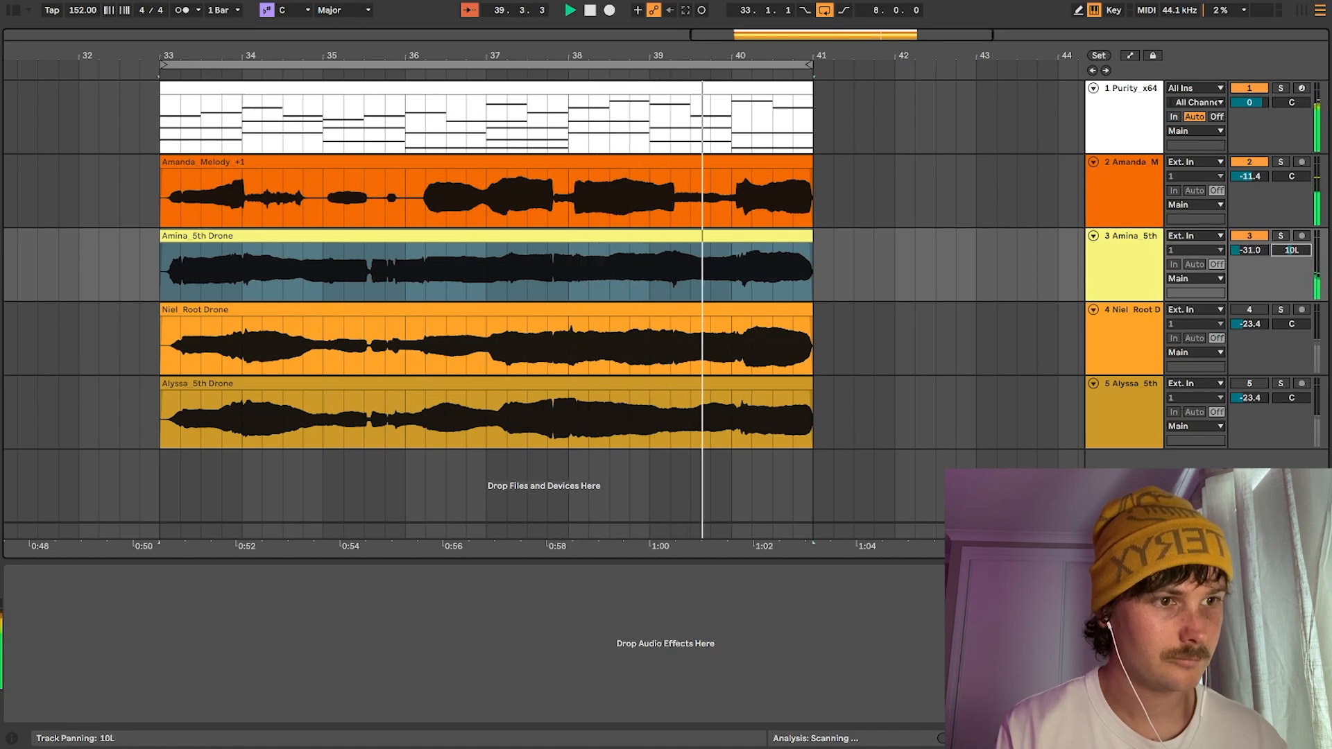
{"action": "left_click_drag", "start_coordinate": [1250, 324], "coordinate": [1249, 309]}
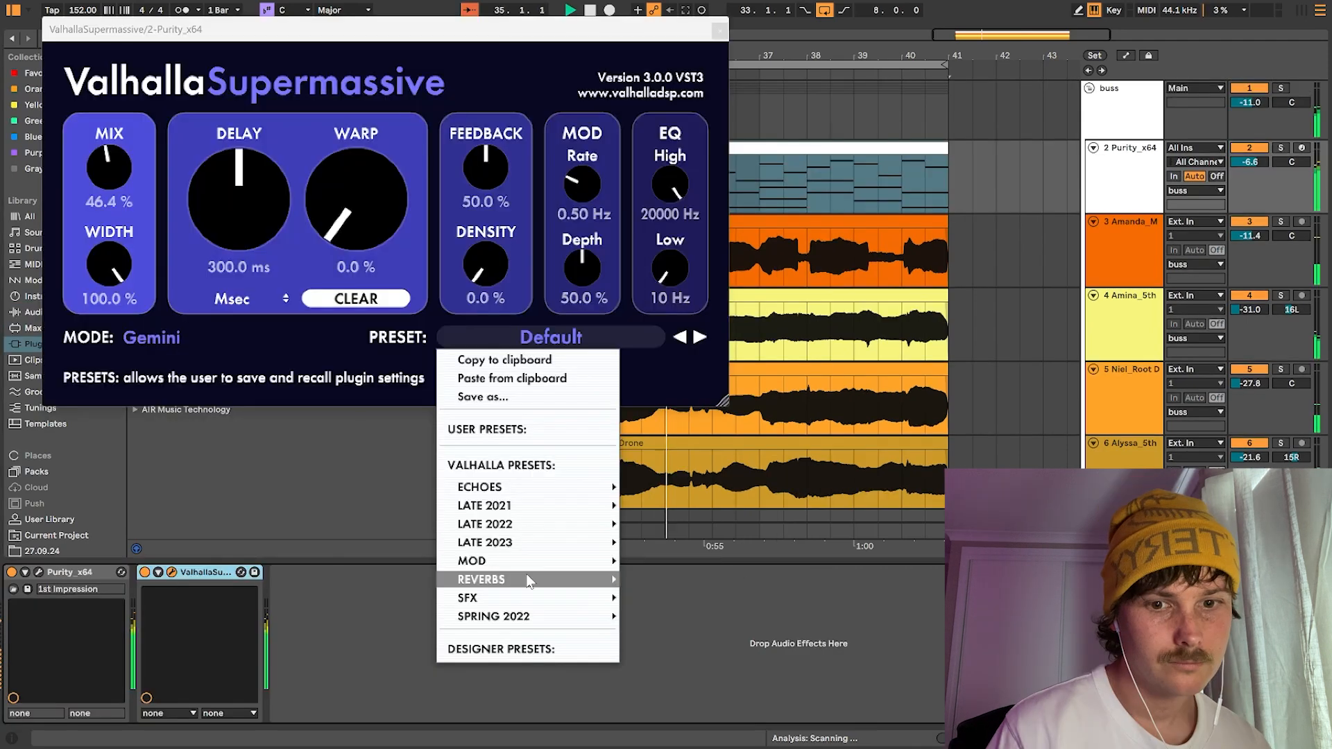
- Load the BensonArizona preset from the Z-Massive reverbs in ValhallaSupermassive on the Purity track
{"action": "mouse_move", "coordinate": [481, 579]}
{"action": "mouse_move", "coordinate": [663, 572]}
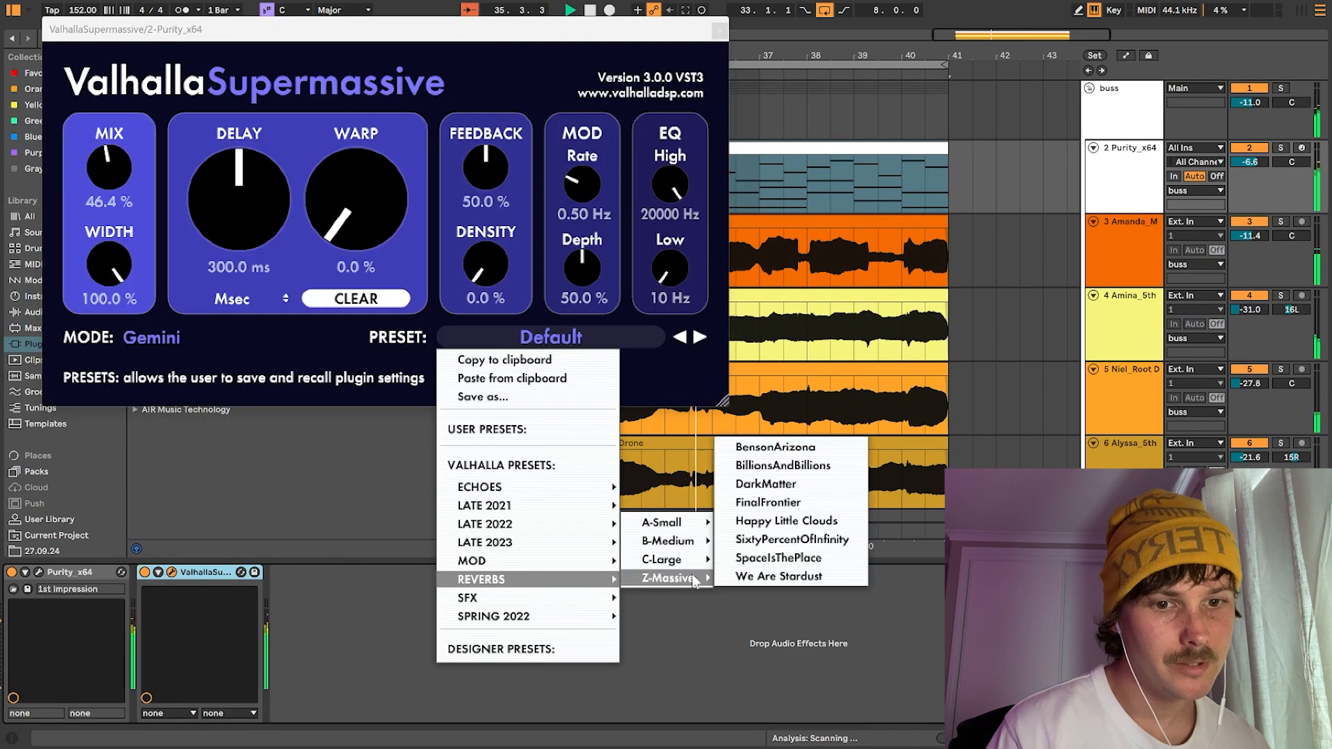
{"action": "left_click", "coordinate": [774, 448]}
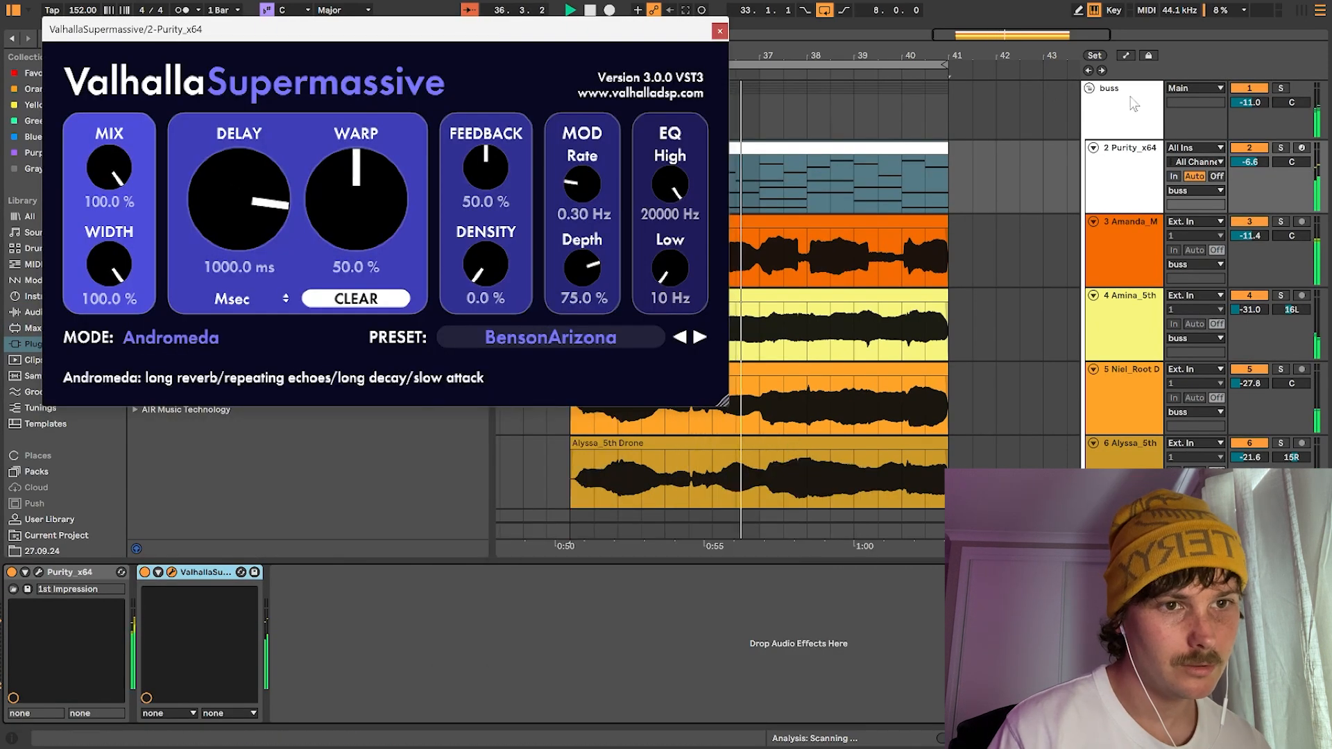
- Close the ValhallaSupermassive window and rename the Purity_x64 track as pad
{"action": "left_click", "coordinate": [1131, 197]}
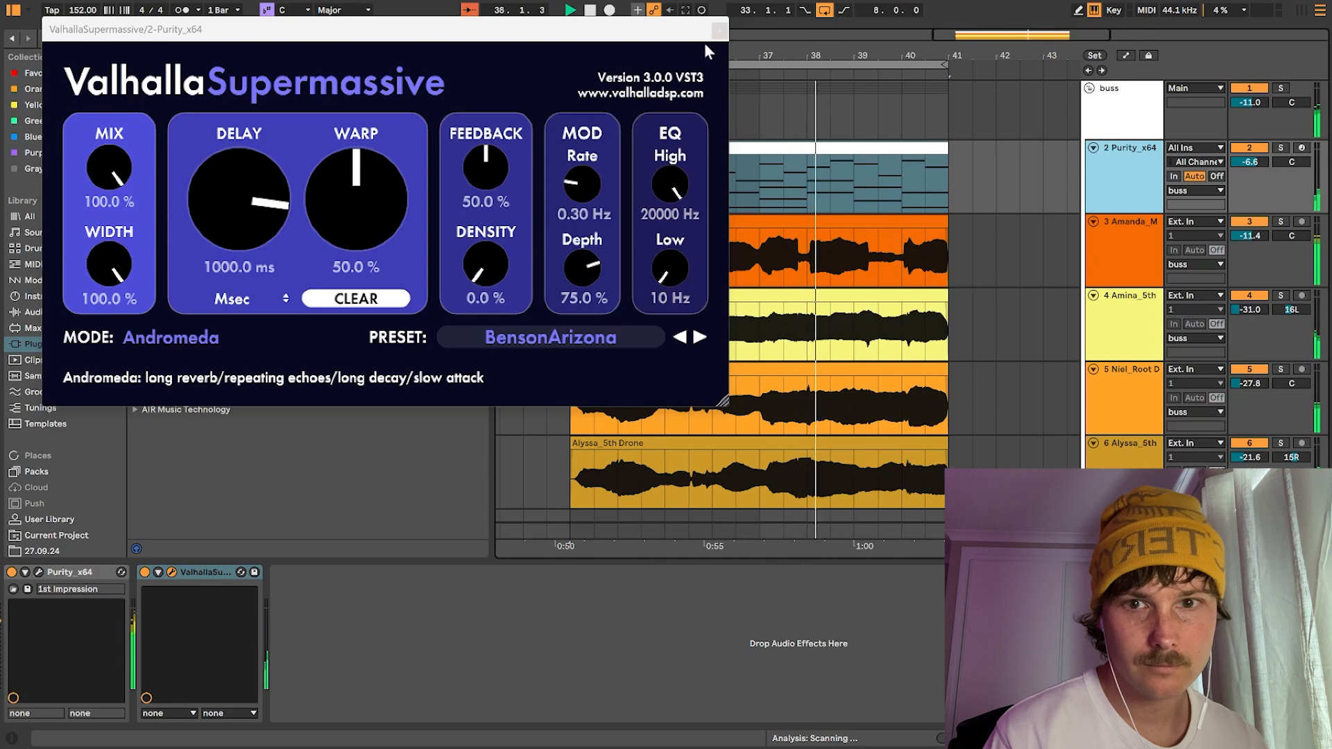
{"action": "left_click", "coordinate": [719, 30]}
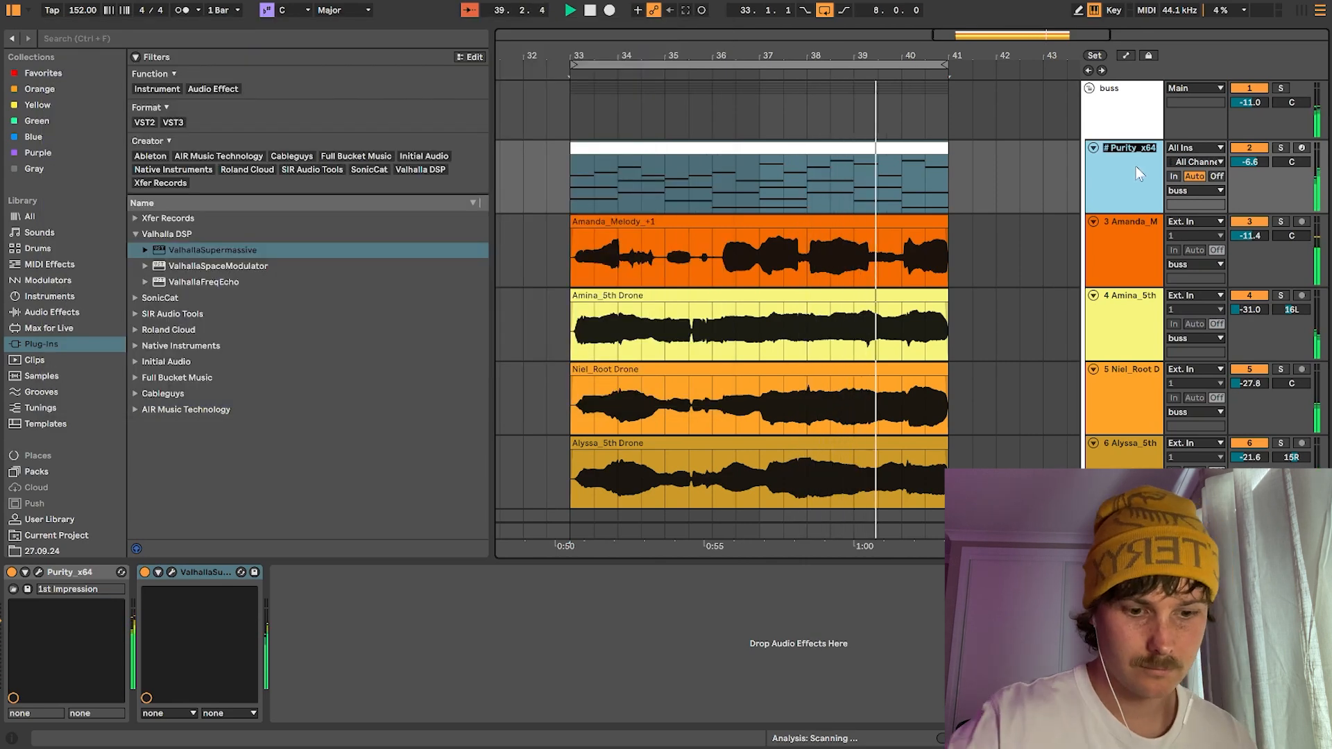
{"action": "type", "text": "pad"}
{"action": "key", "text": "Return"}
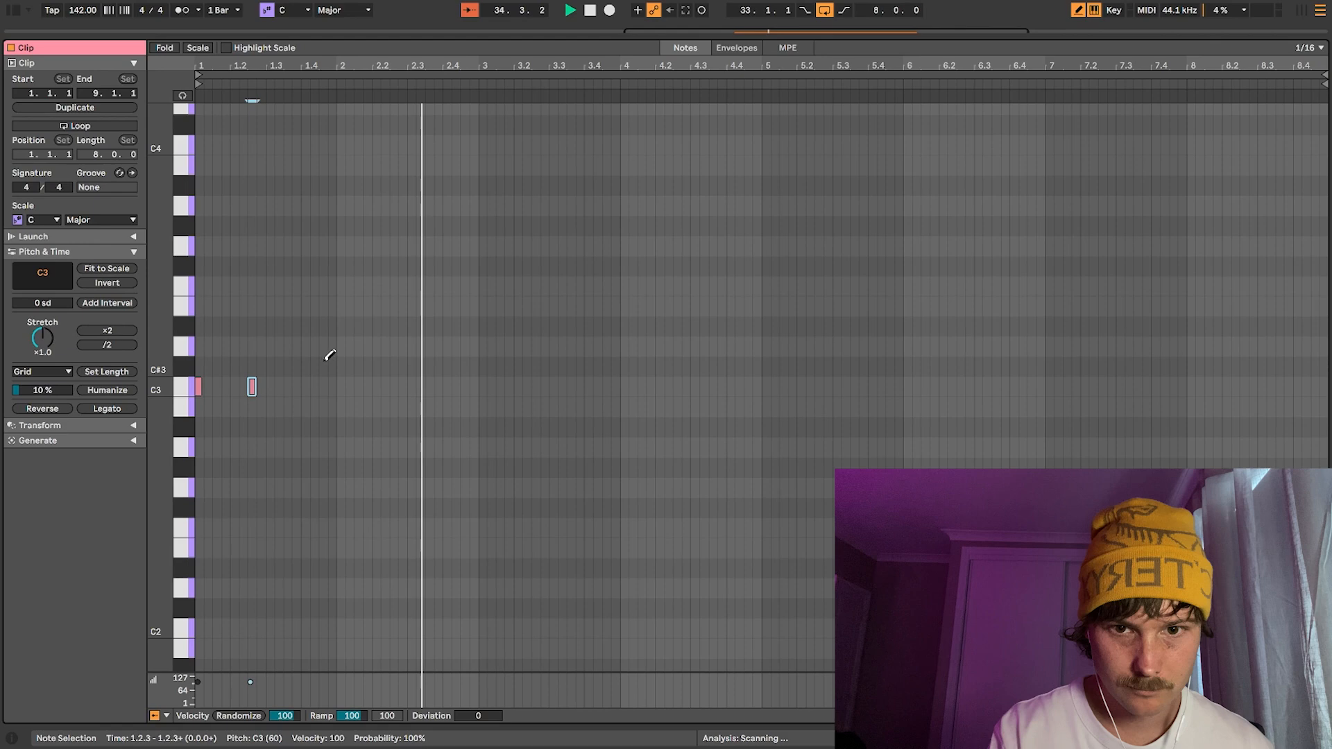
- Draw short D3 hi-hat notes from beat 1.4 into bar 2, and duplicate the two-bar pattern into bars 3 and 4
{"action": "left_click", "coordinate": [306, 347]}
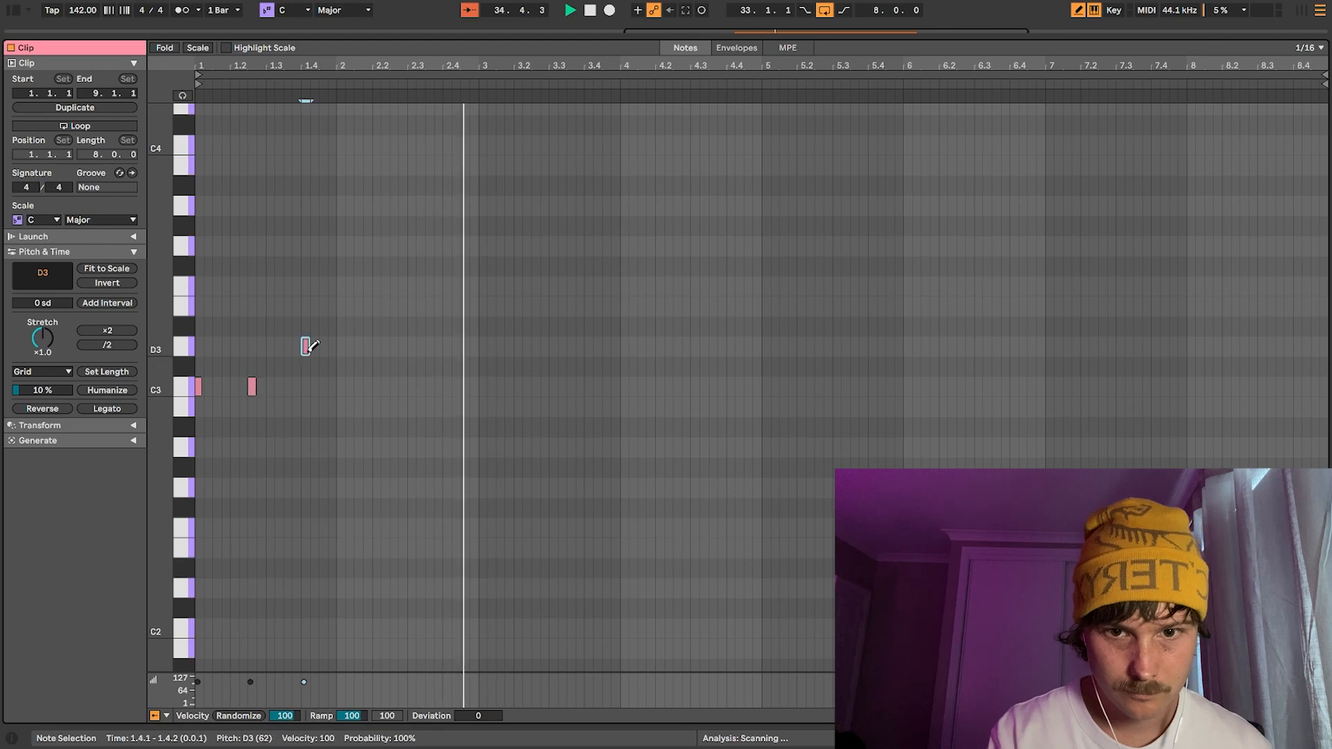
{"action": "left_click_drag", "start_coordinate": [310, 345], "coordinate": [323, 345]}
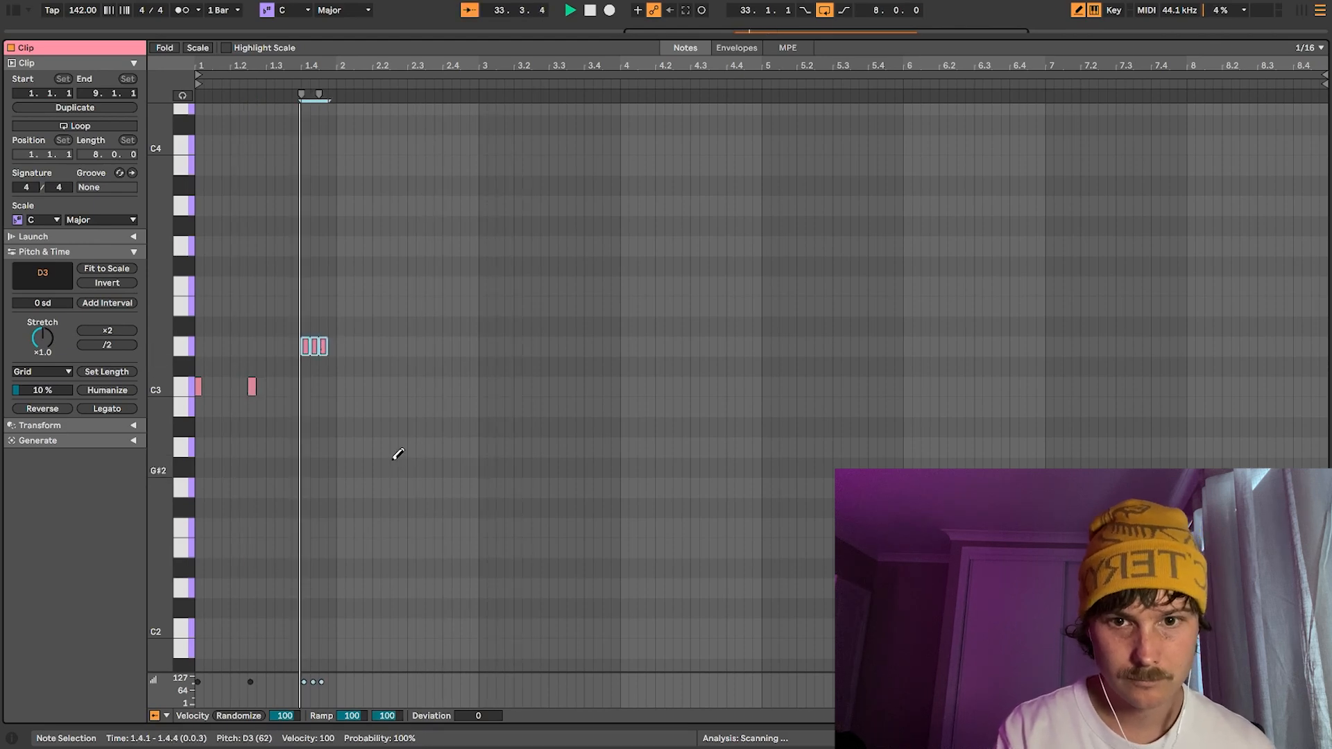
{"action": "left_click", "coordinate": [340, 346]}
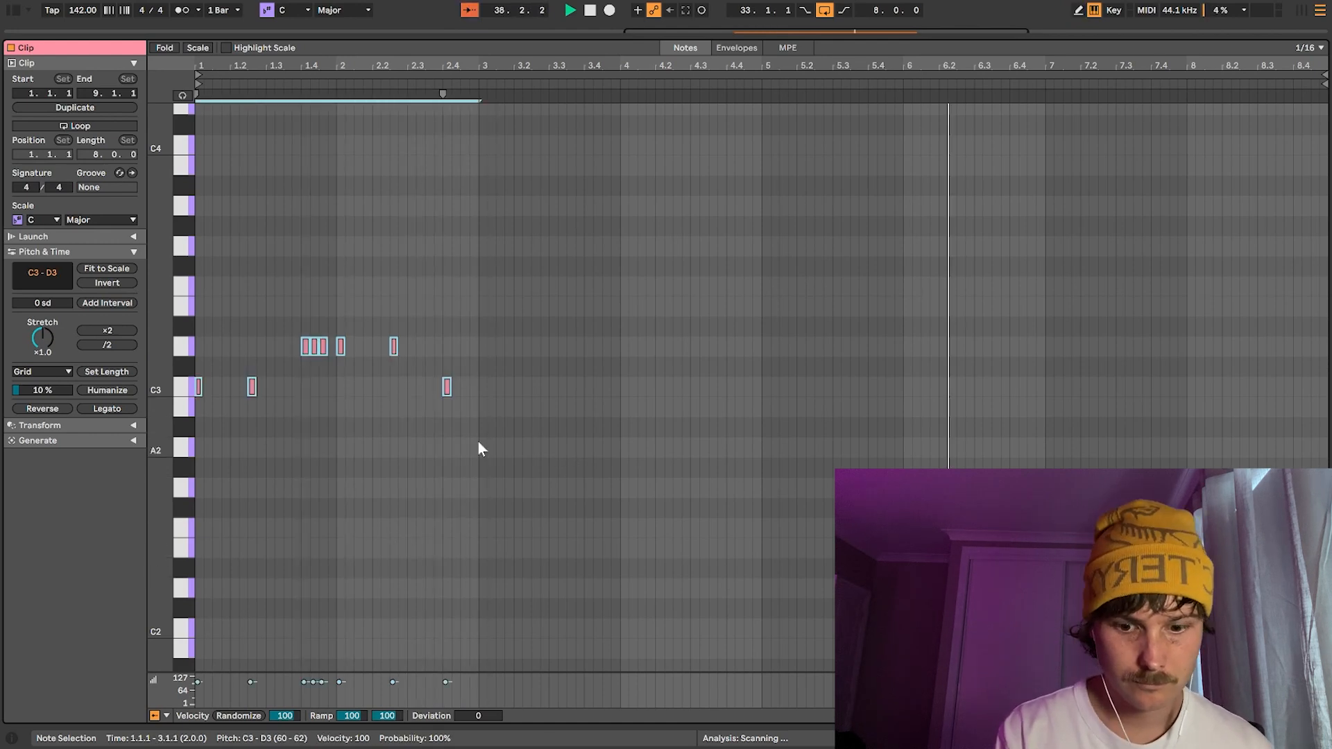
{"action": "key", "text": "ctrl+d"}
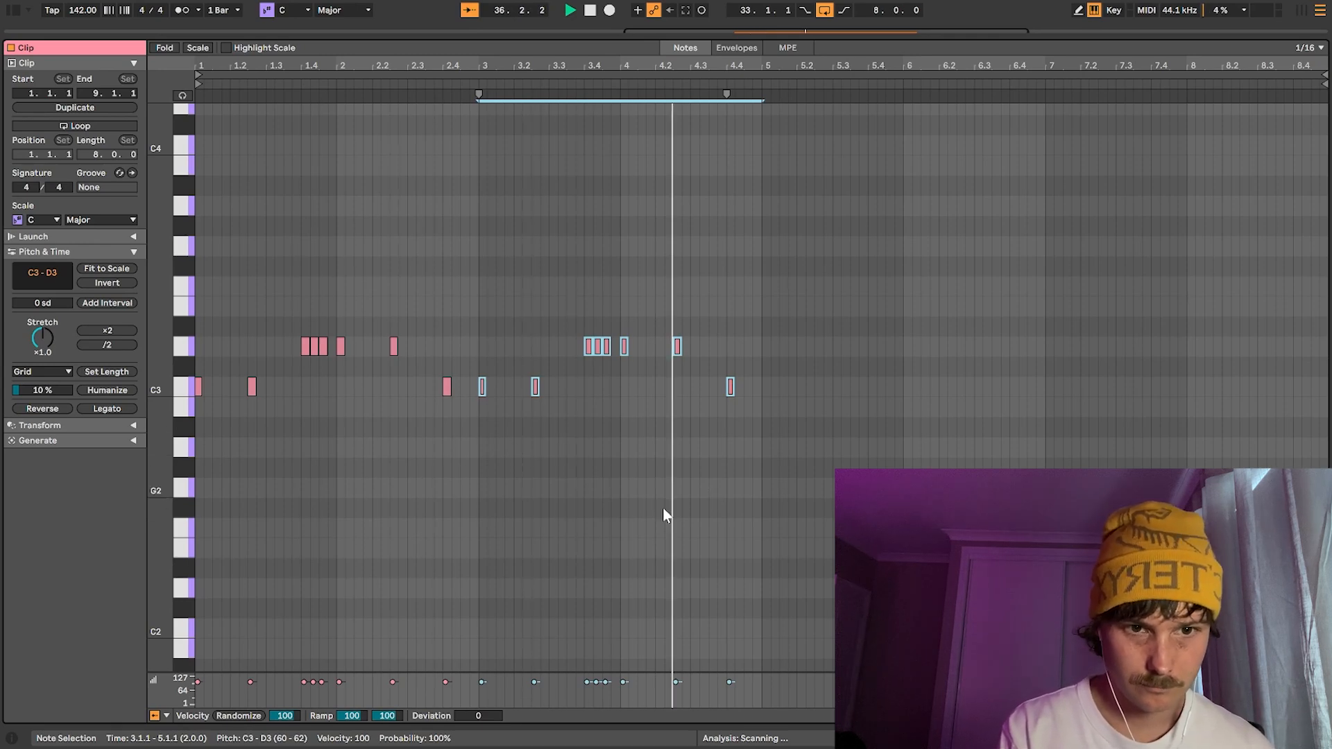
{"action": "left_click", "coordinate": [392, 362]}
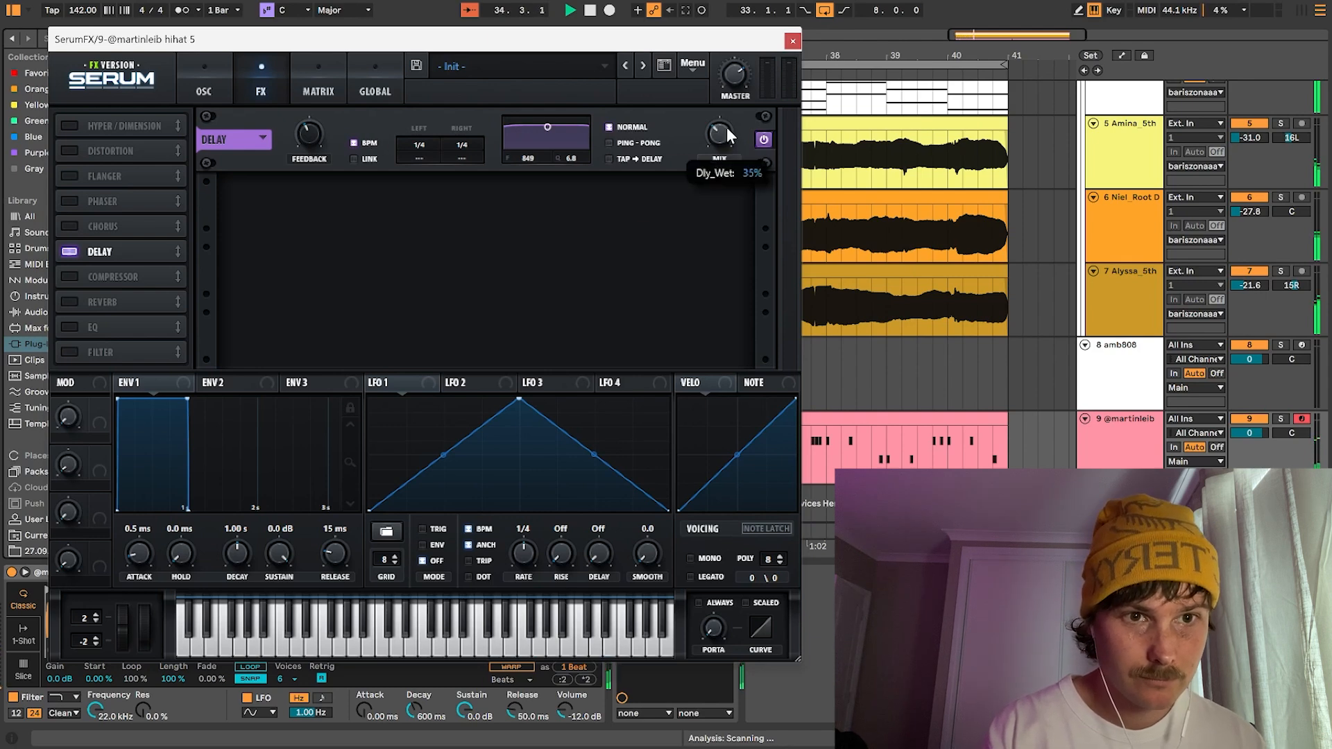
- Switch the hi-hat's SerumFX delay to ping-pong with a filter width of 2.9, and set the project tempo to 132 BPM
{"action": "left_click", "coordinate": [610, 142]}
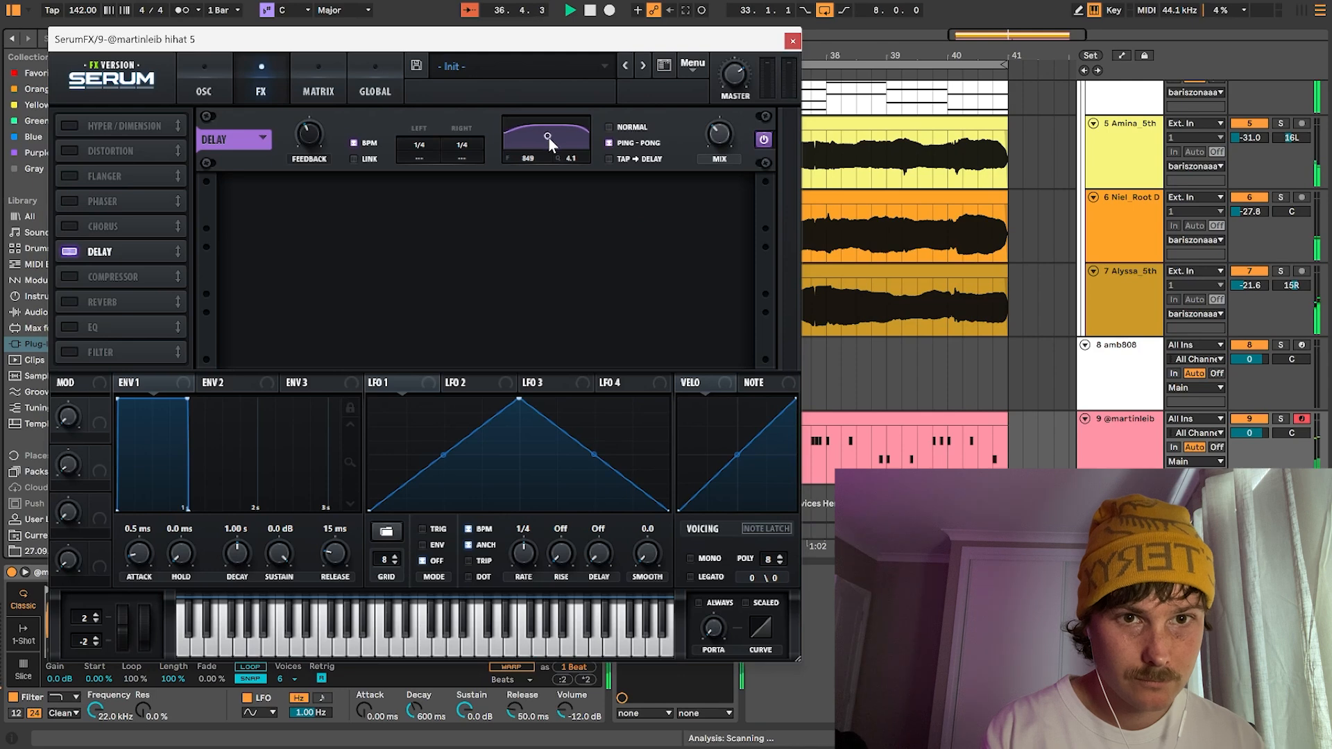
{"action": "left_click_drag", "start_coordinate": [547, 132], "coordinate": [548, 140]}
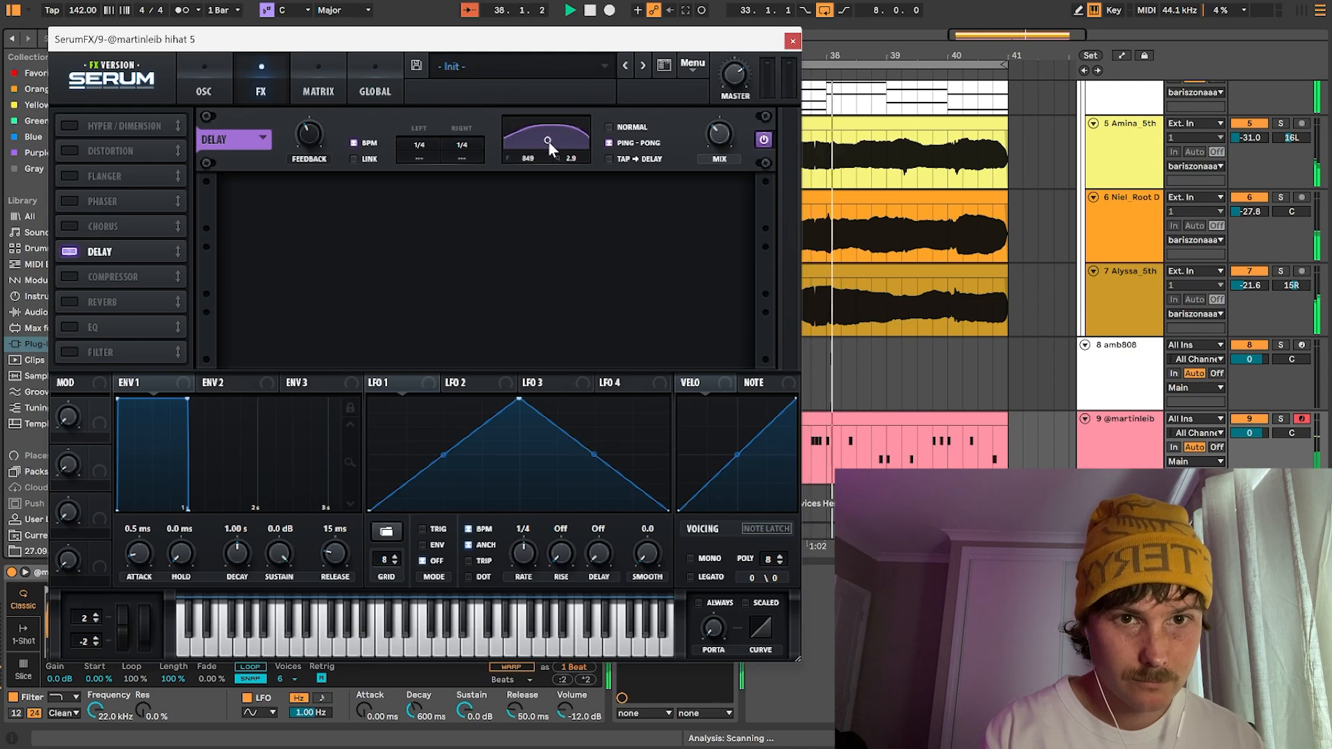
{"action": "left_click", "coordinate": [793, 41]}
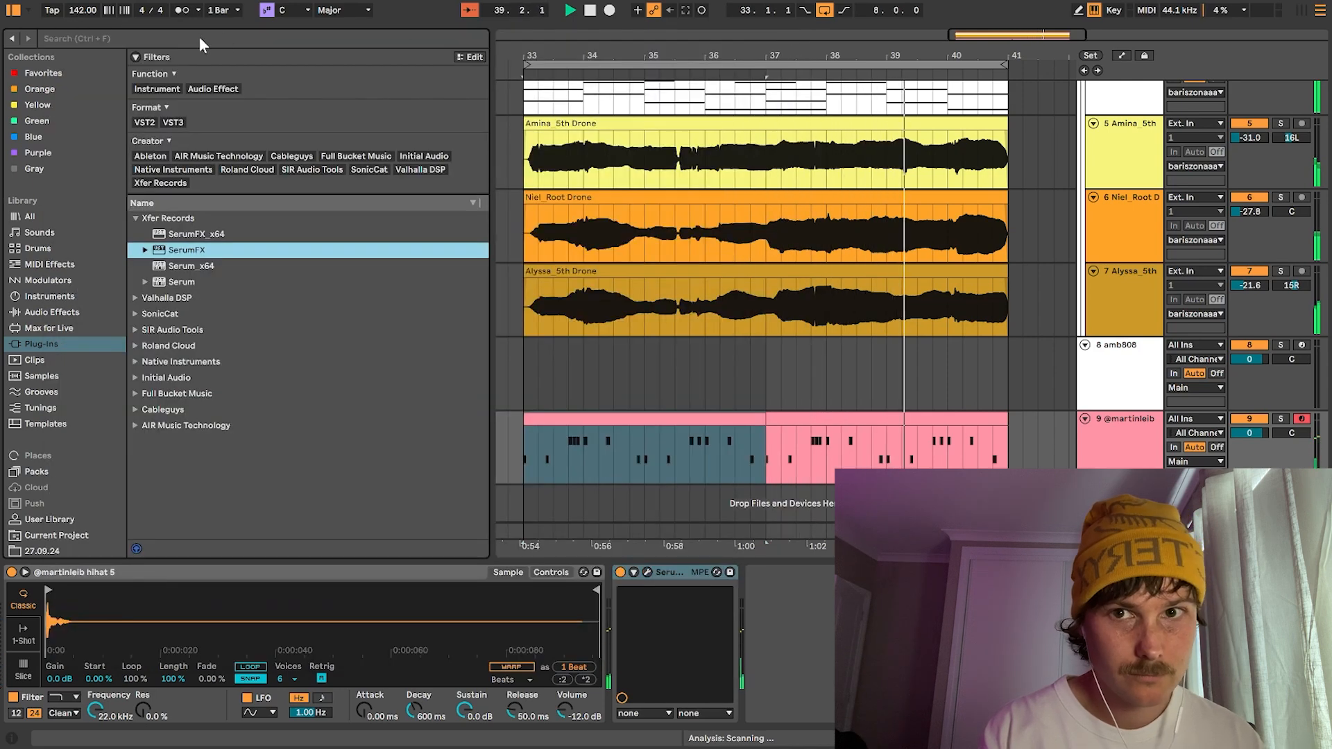
{"action": "left_click_drag", "start_coordinate": [82, 11], "coordinate": [82, 23]}
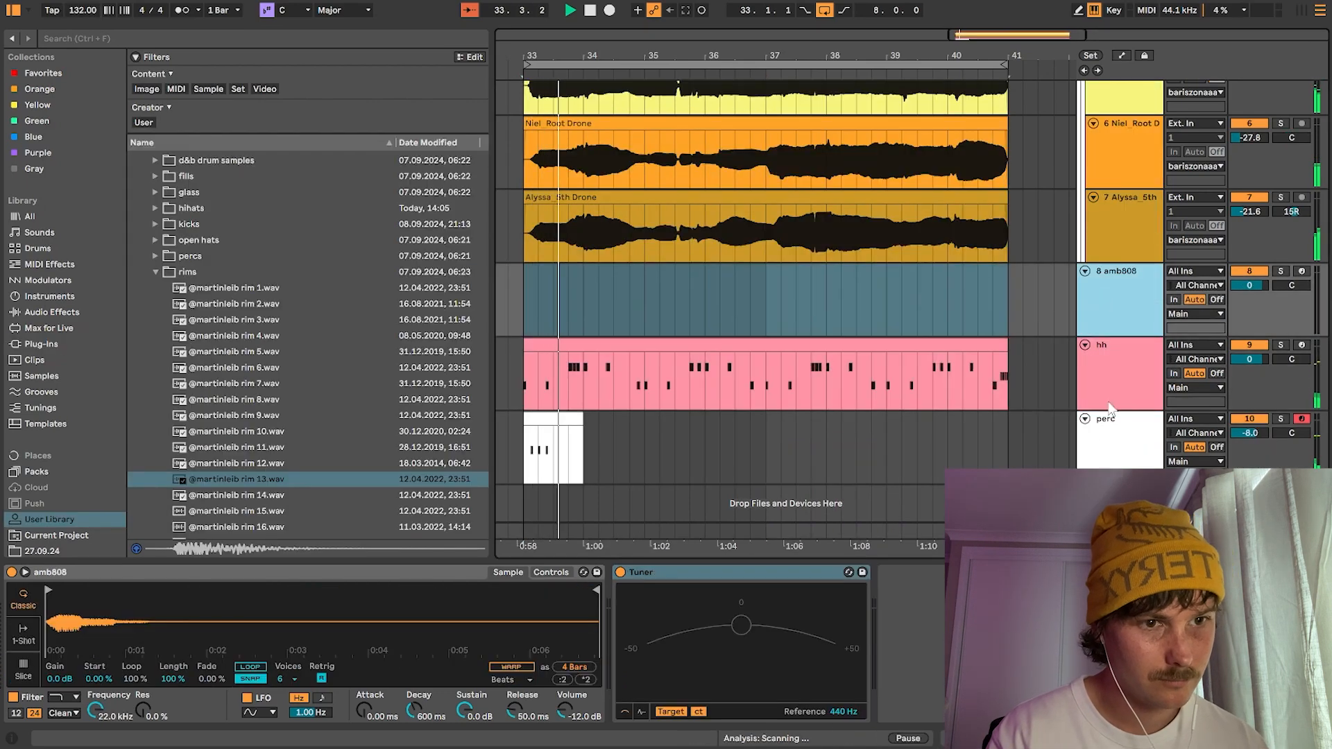
- Open SerumFX on the perc track to check its delay settings, and close it
{"action": "left_click", "coordinate": [1110, 423]}
{"action": "left_click", "coordinate": [647, 577]}
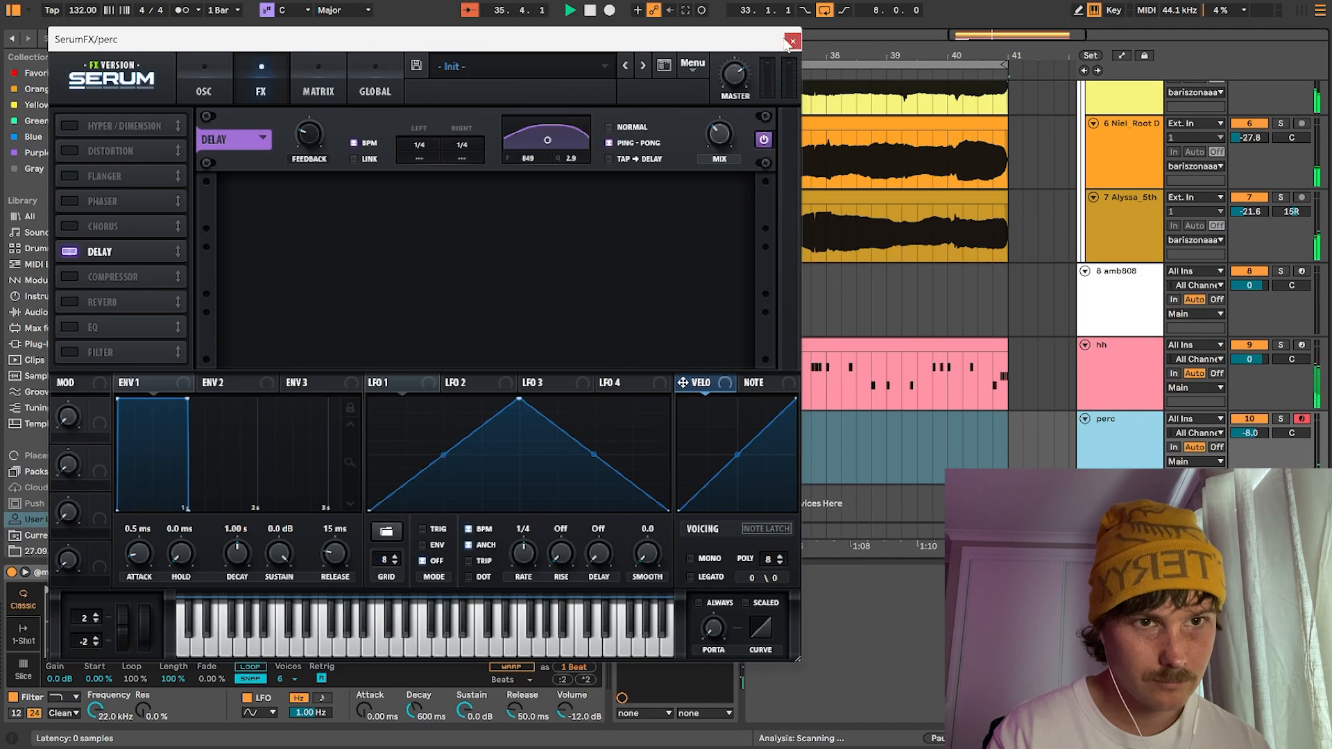
{"action": "left_click", "coordinate": [791, 41]}
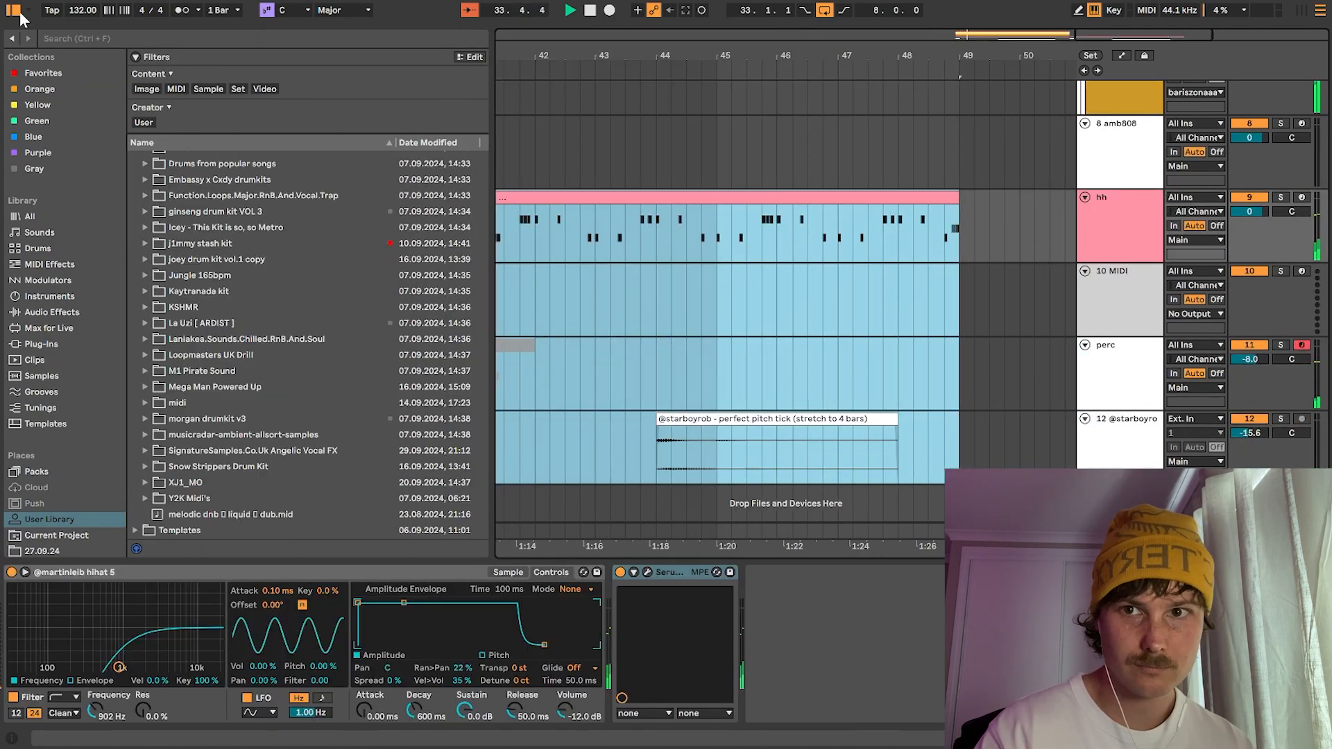
- Hide the browser and extend the arrangement loop over both hi-hat clips, from bar 33 to bar 49
{"action": "left_click", "coordinate": [14, 10]}
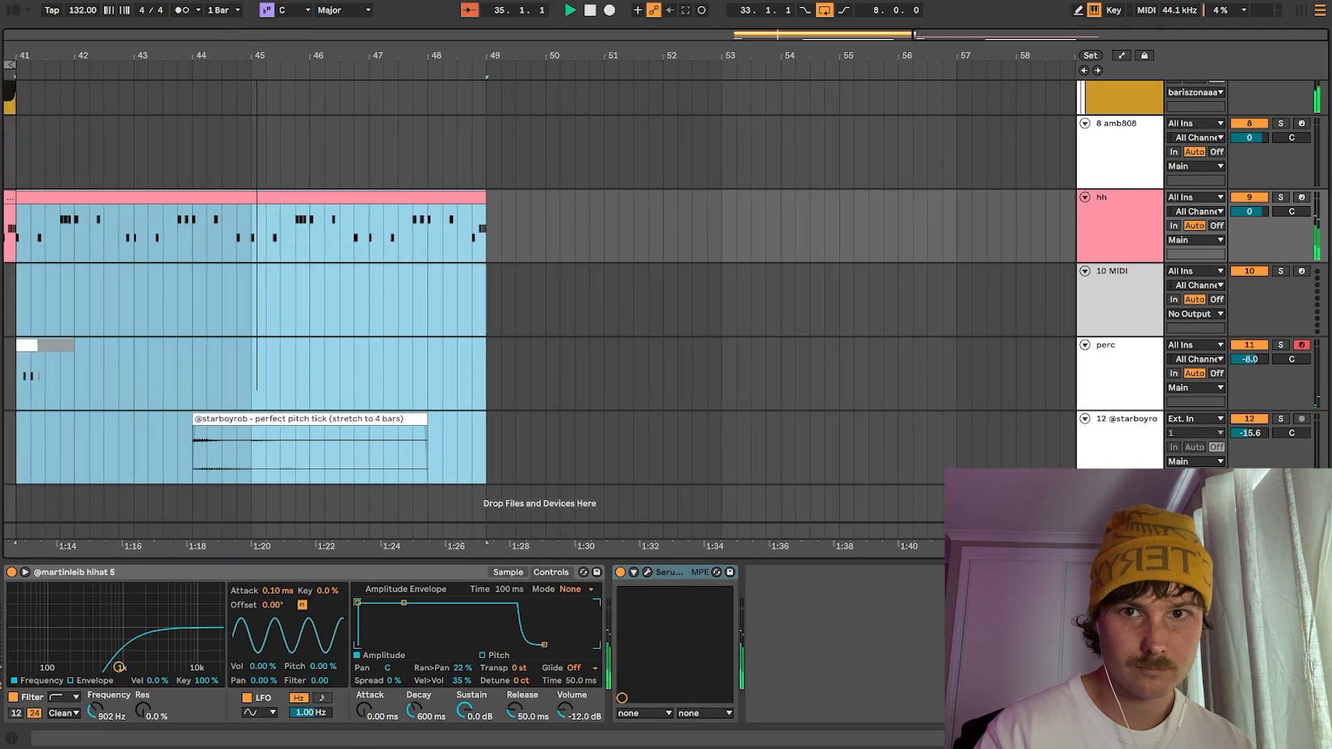
{"action": "left_click_drag", "start_coordinate": [232, 40], "coordinate": [701, 69]}
{"action": "left_click", "coordinate": [522, 190]}
{"action": "left_click", "coordinate": [698, 193], "text": "shift"}
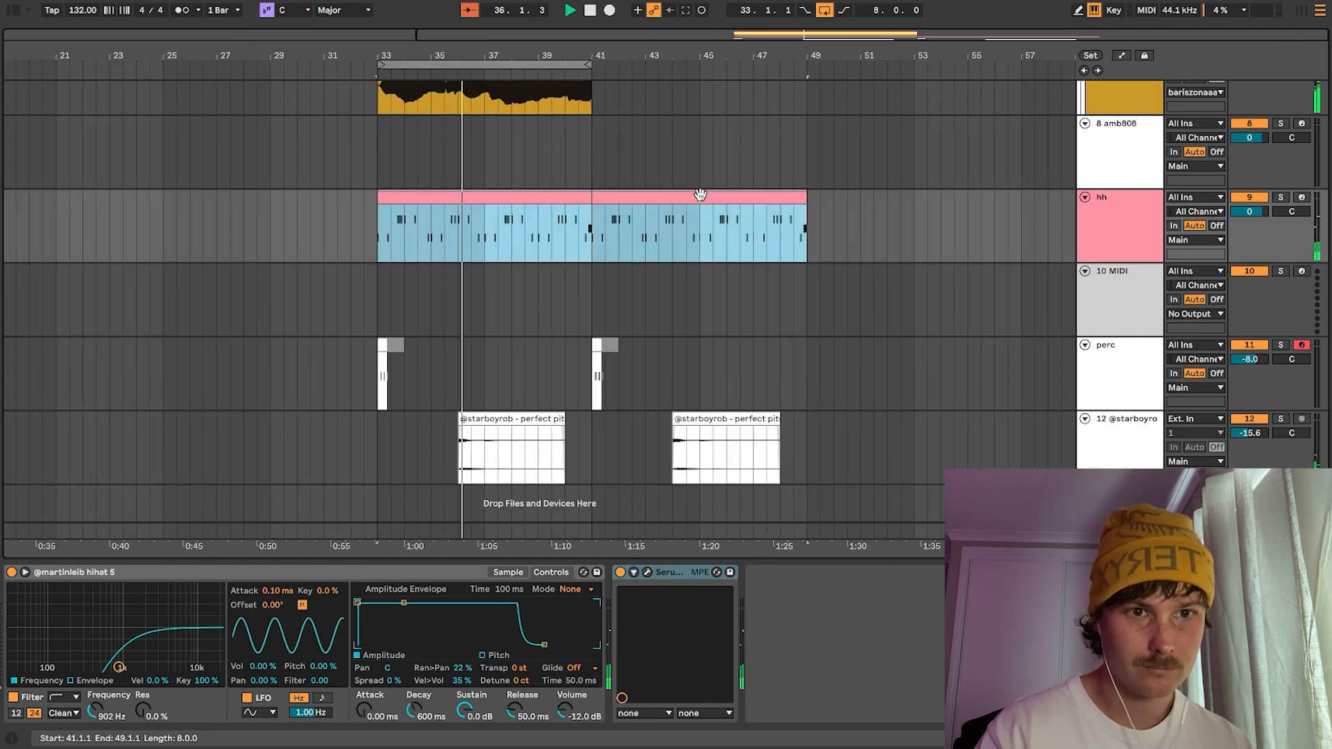
{"action": "key", "text": "ctrl+l"}
- Duplicate the melody vocal, pad and three drone clips so they also fill bars 41 to 49
{"action": "scroll", "coordinate": [697, 196], "scroll_direction": "up", "scroll_amount": 3}
{"action": "scroll", "coordinate": [694, 194], "scroll_direction": "up", "scroll_amount": 6}
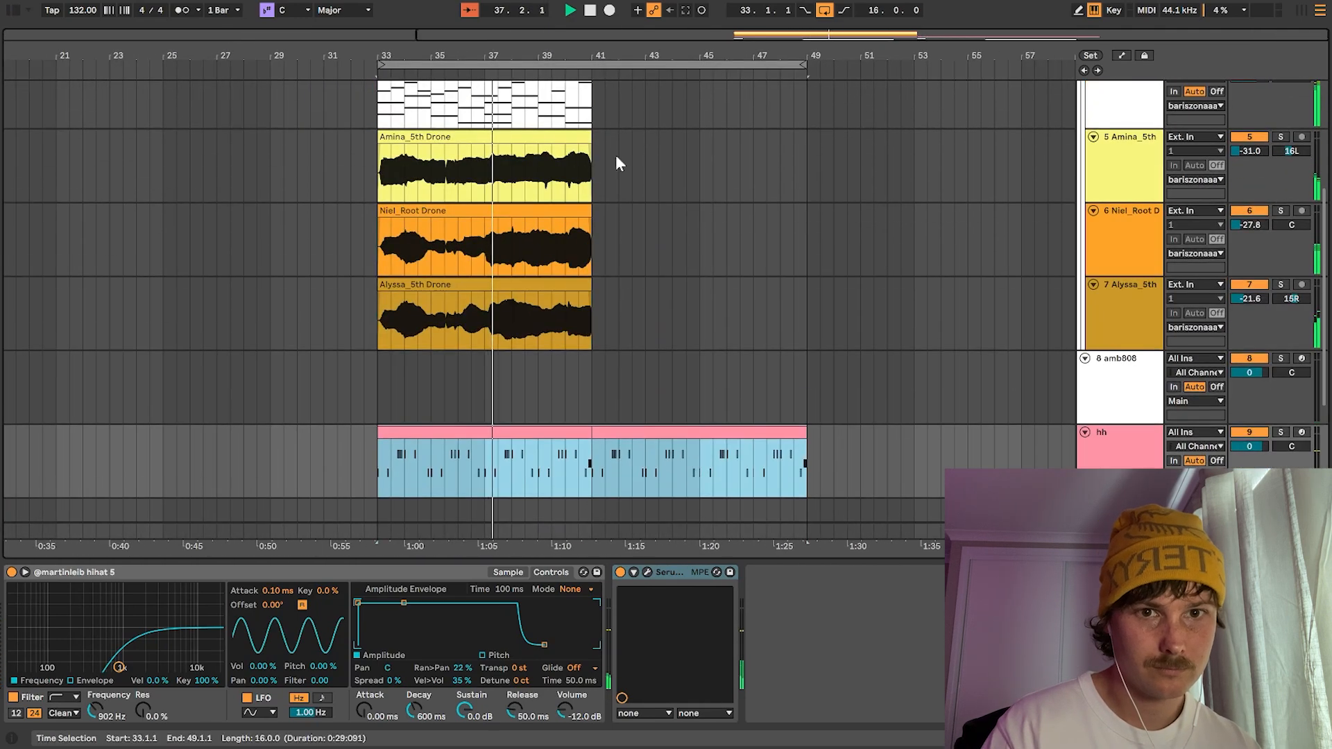
{"action": "left_click", "coordinate": [548, 140]}
{"action": "left_click", "coordinate": [565, 437], "text": "shift"}
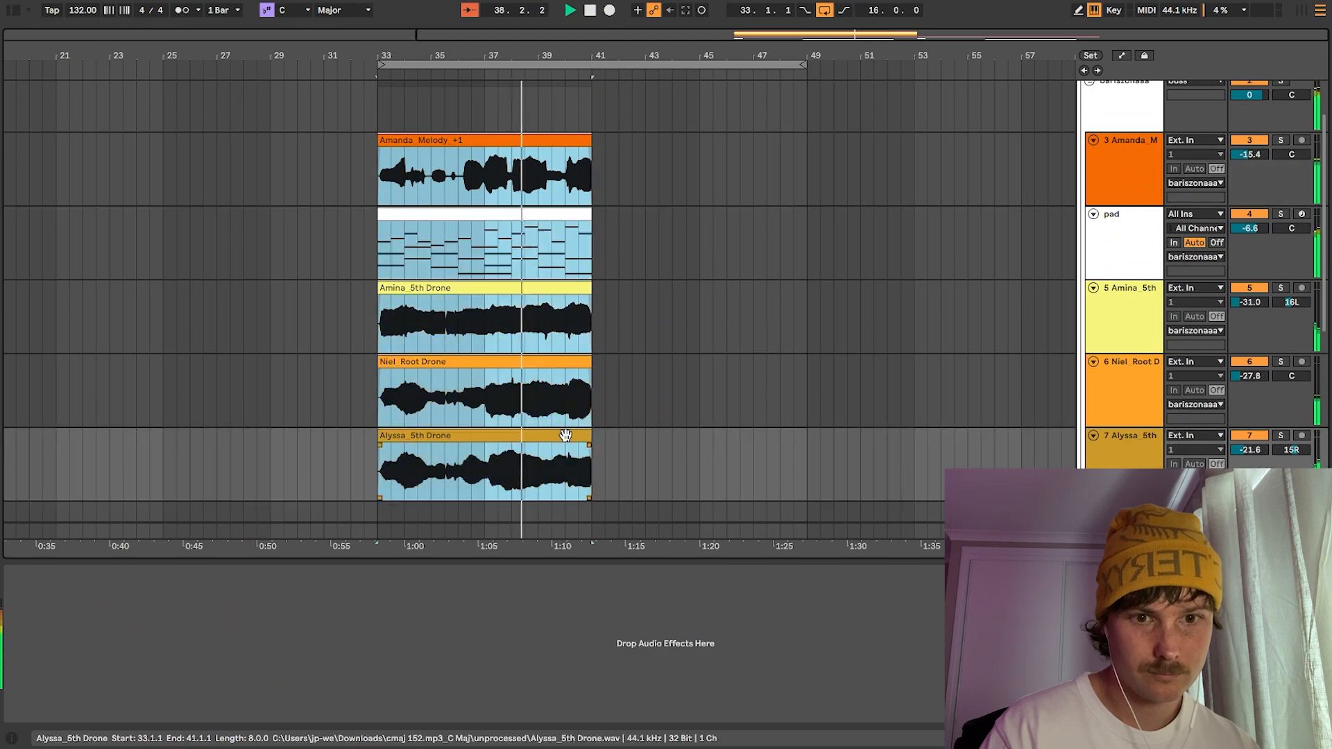
{"action": "key", "text": "ctrl+d"}
{"action": "left_click", "coordinate": [672, 141]}
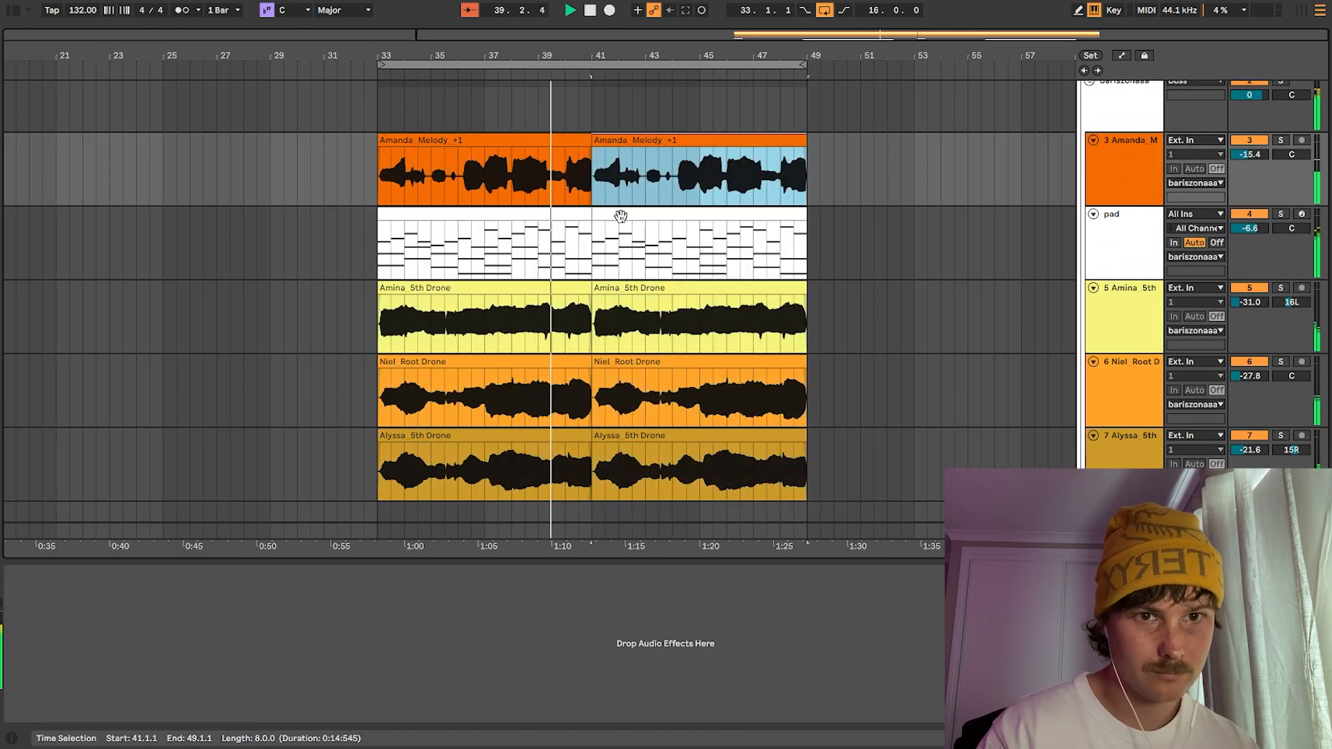
- Select the amb808 track and turn off its record arming
{"action": "scroll", "coordinate": [845, 243], "scroll_direction": "down", "scroll_amount": 2}
{"action": "left_click_drag", "start_coordinate": [844, 237], "coordinate": [846, 151]}
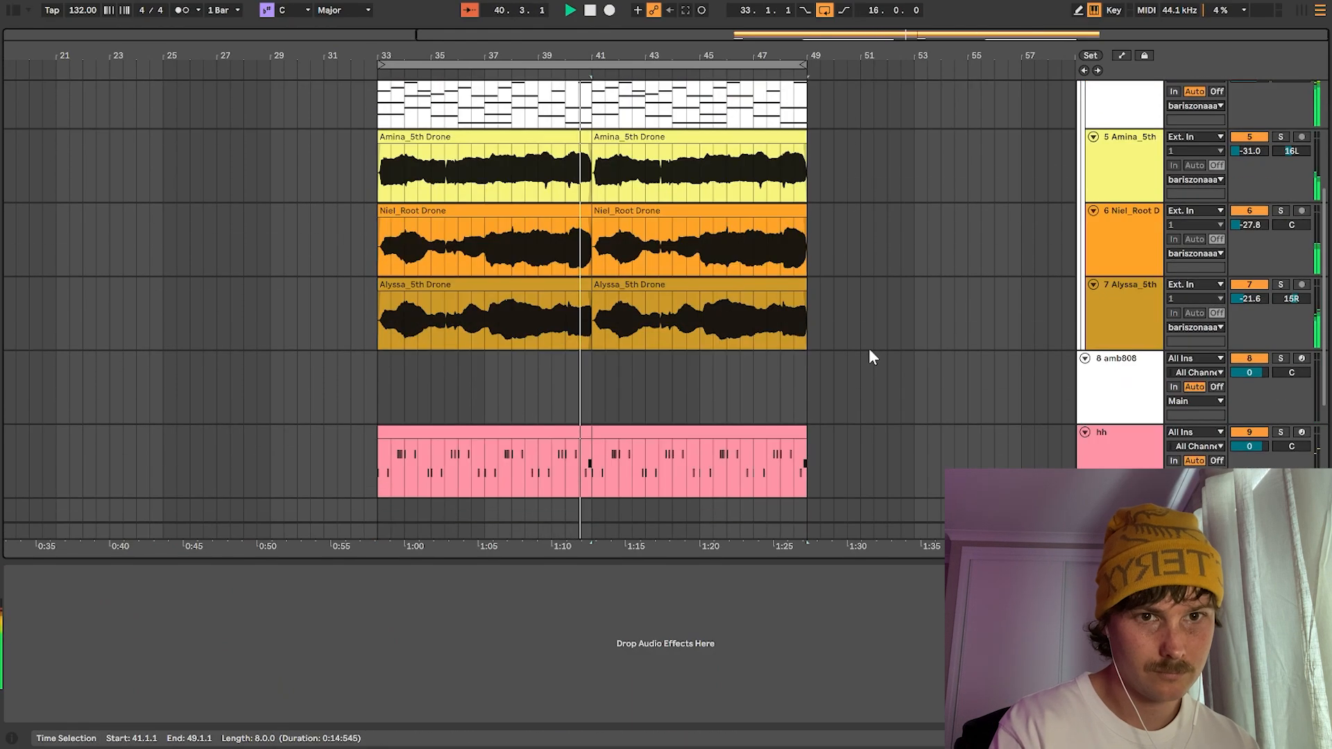
{"action": "left_click_drag", "start_coordinate": [869, 350], "coordinate": [867, 108]}
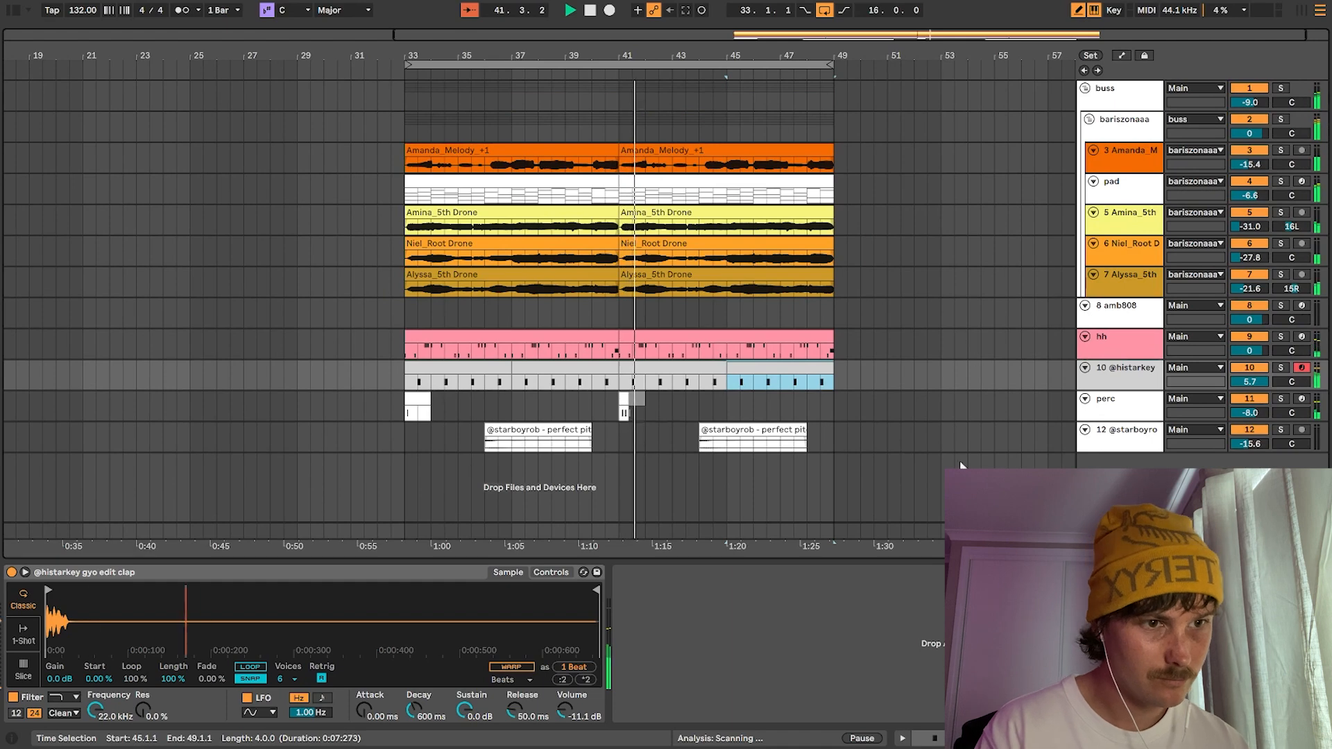
{"action": "left_click", "coordinate": [1143, 323]}
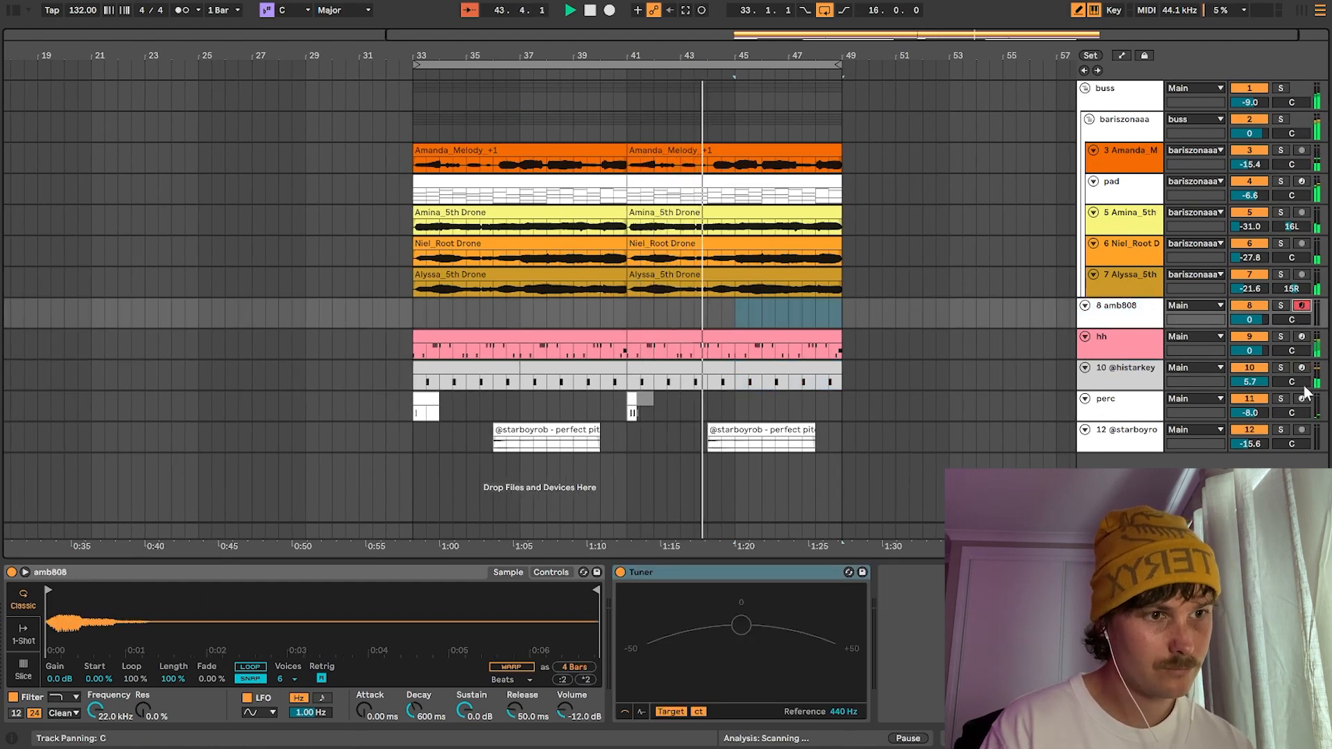
{"action": "left_click", "coordinate": [1302, 306]}
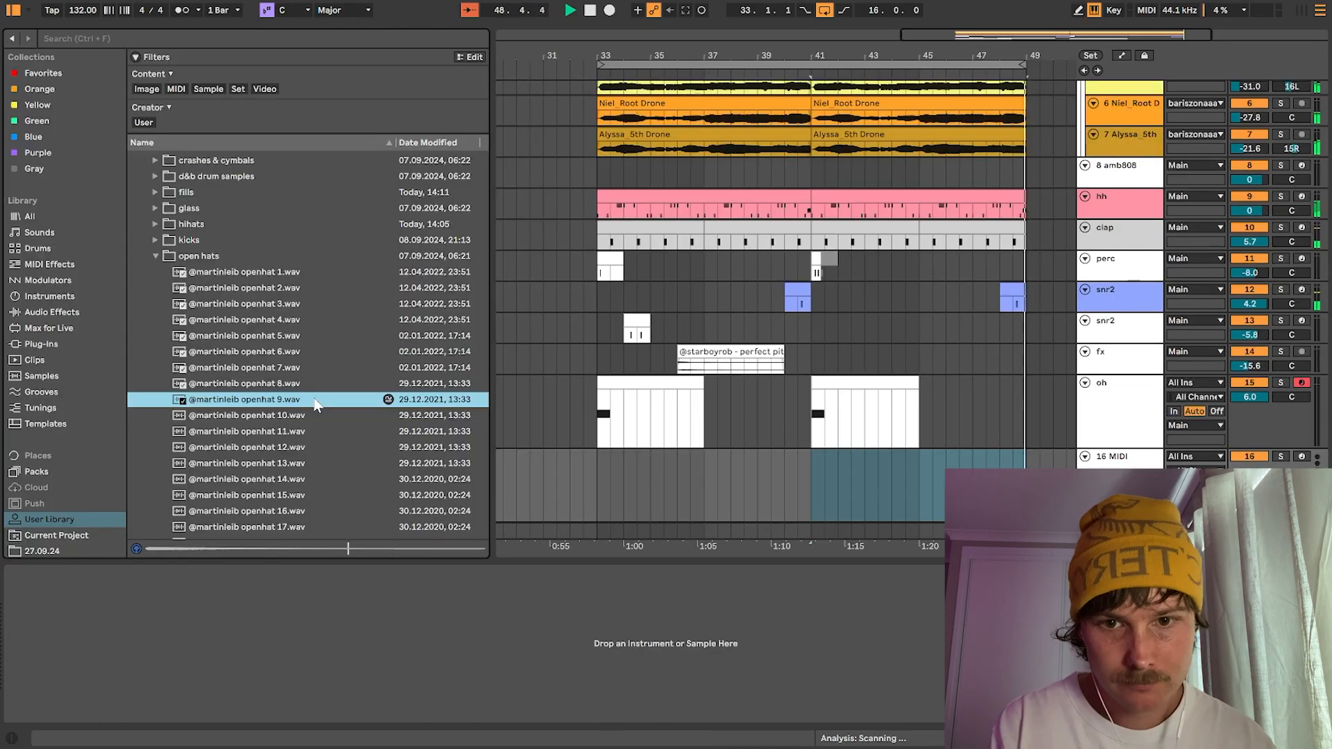
- Load the openhat 9 sample as an instrument on the empty MIDI track 16
{"action": "double_click", "coordinate": [316, 404]}
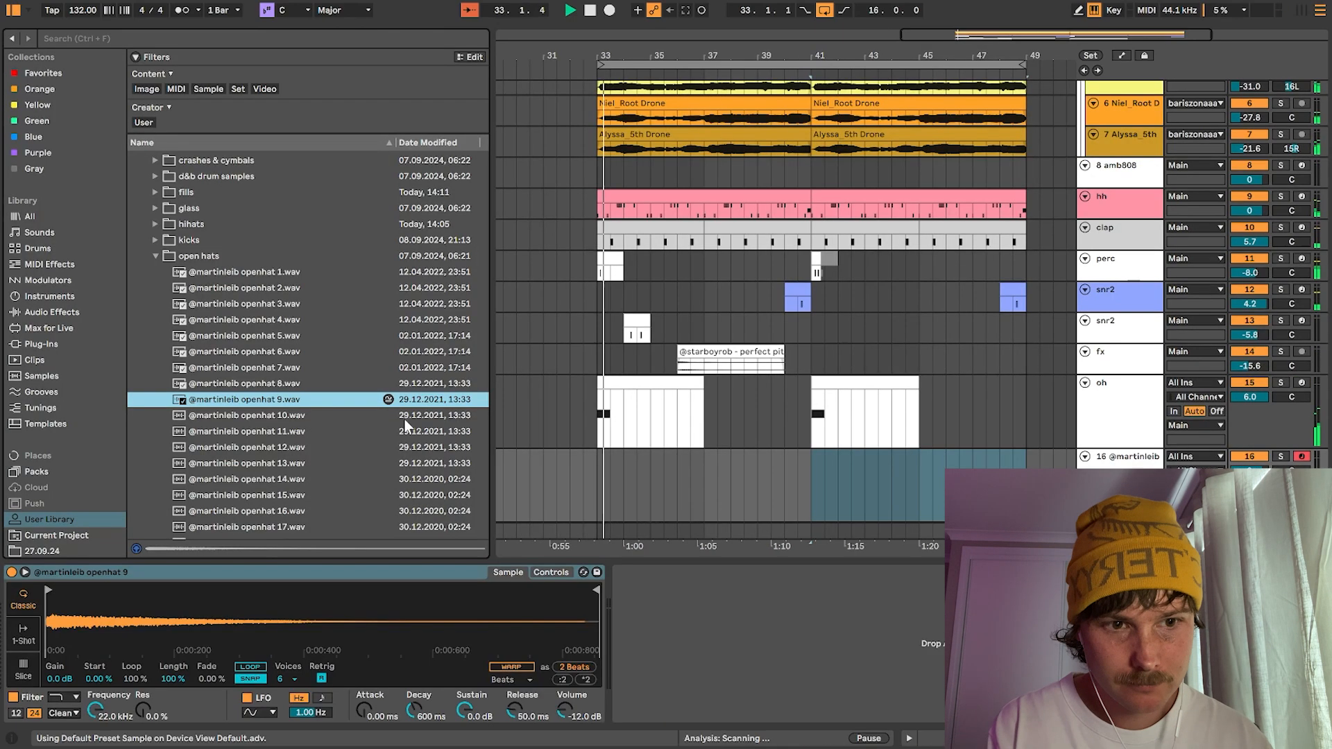
{"action": "key", "text": "x"}
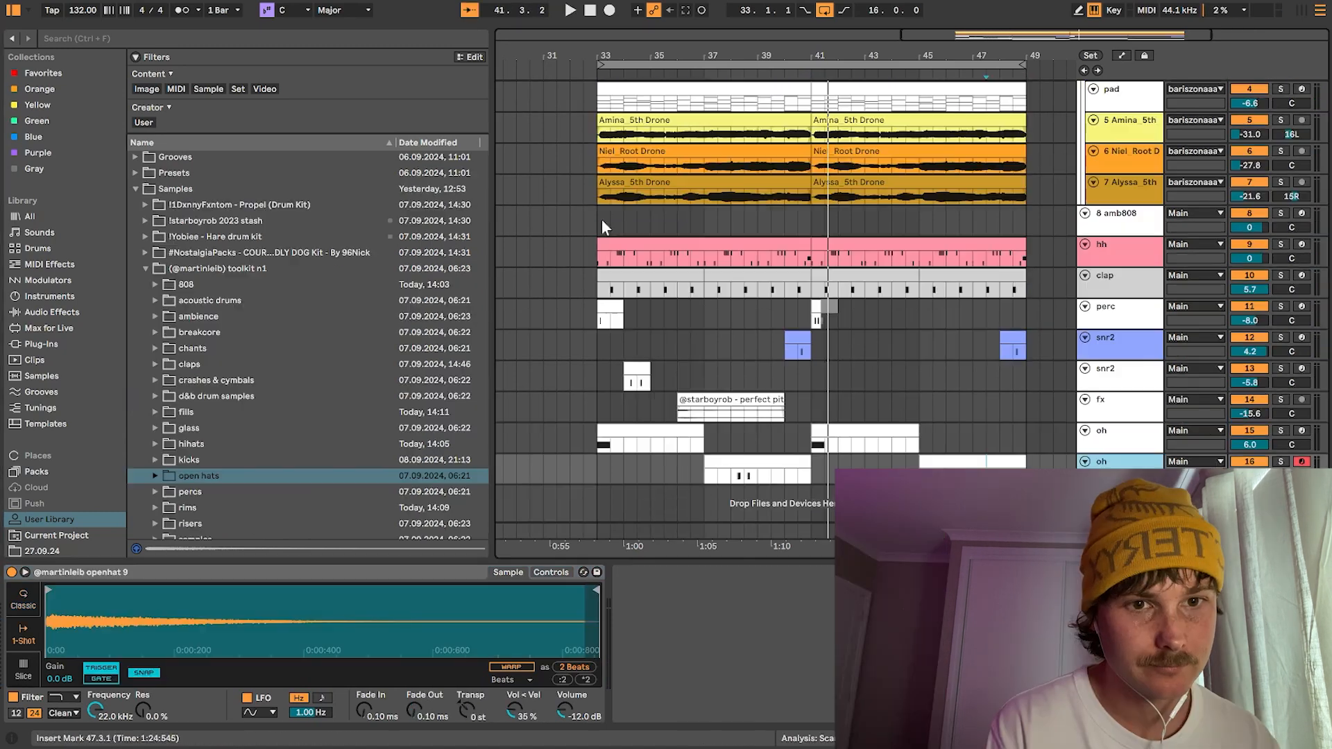
- Play from bar 33, group the two open-hat tracks, and copy the perc track's SerumFX device onto the group
{"action": "left_click", "coordinate": [602, 219]}
{"action": "key", "text": "space"}
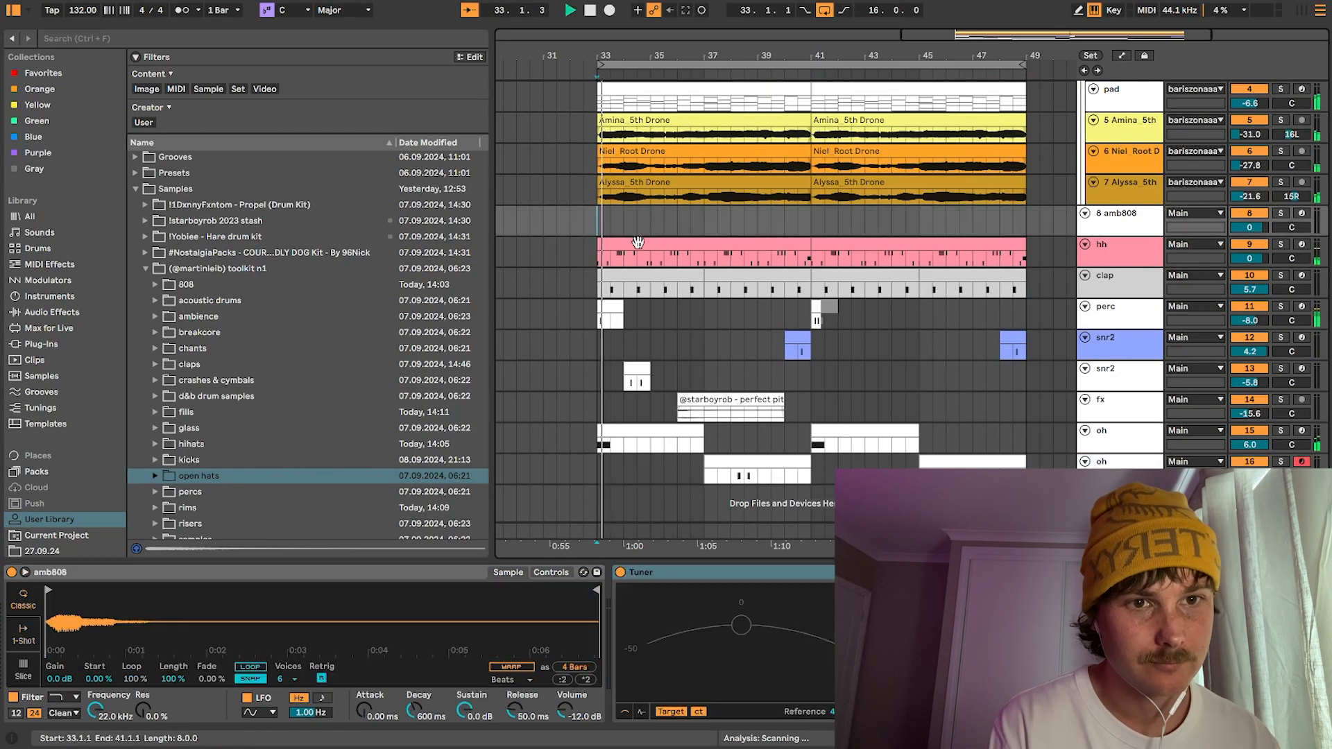
{"action": "left_click", "coordinate": [1127, 441]}
{"action": "left_click", "coordinate": [1140, 399]}
{"action": "left_click", "coordinate": [1140, 381]}
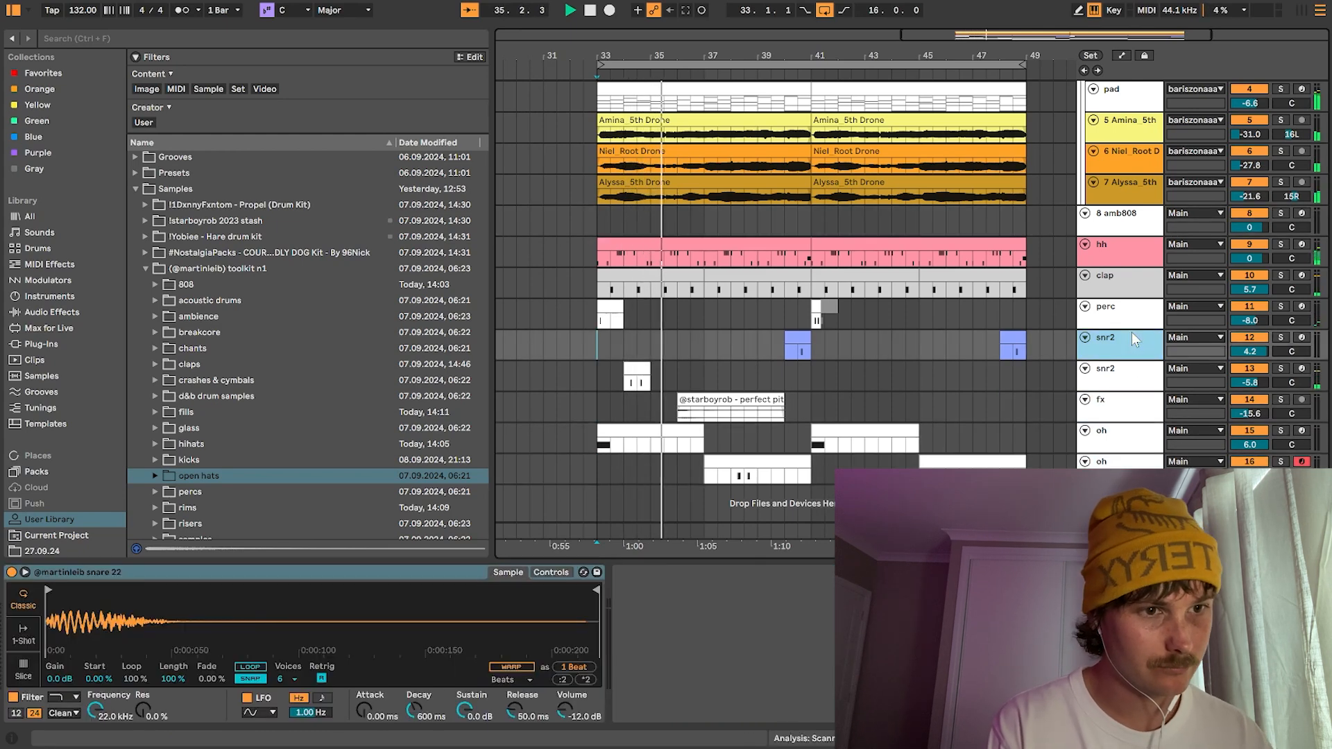
{"action": "left_click", "coordinate": [1136, 291]}
{"action": "left_click", "coordinate": [1135, 313]}
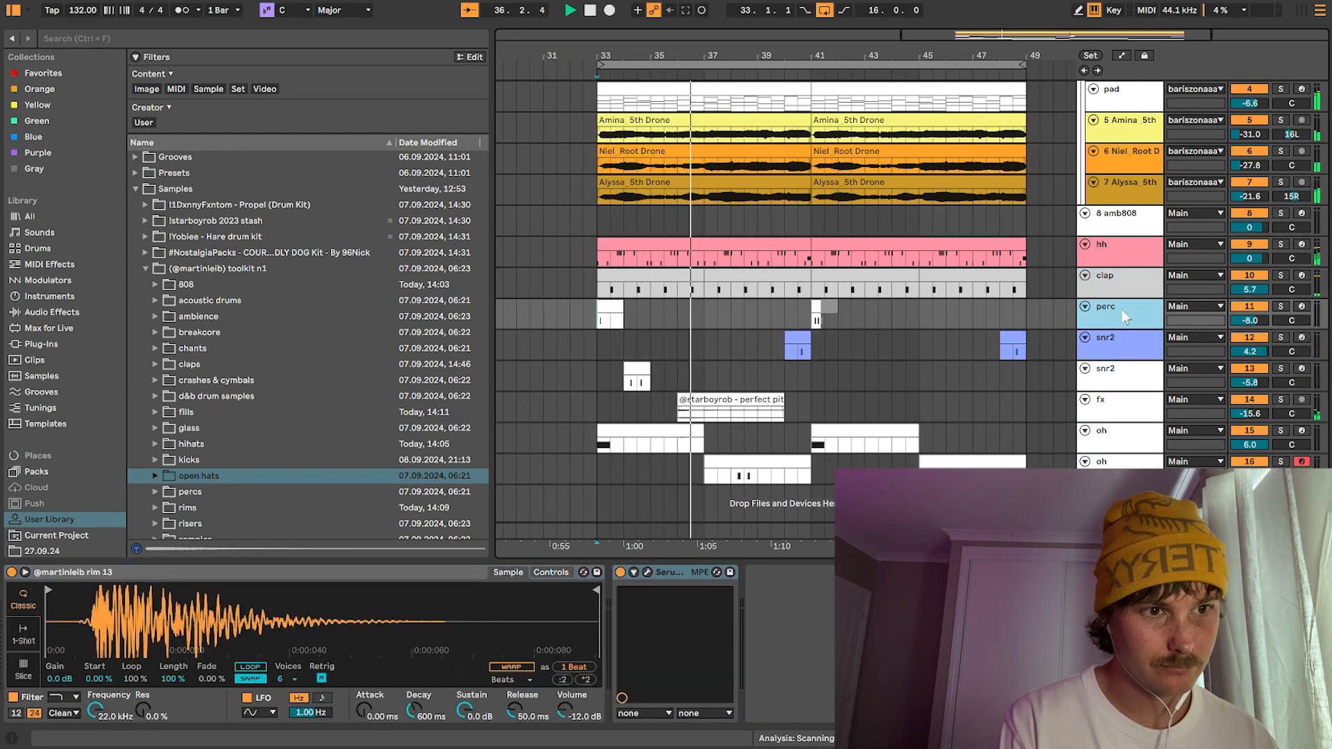
{"action": "left_click", "coordinate": [671, 573]}
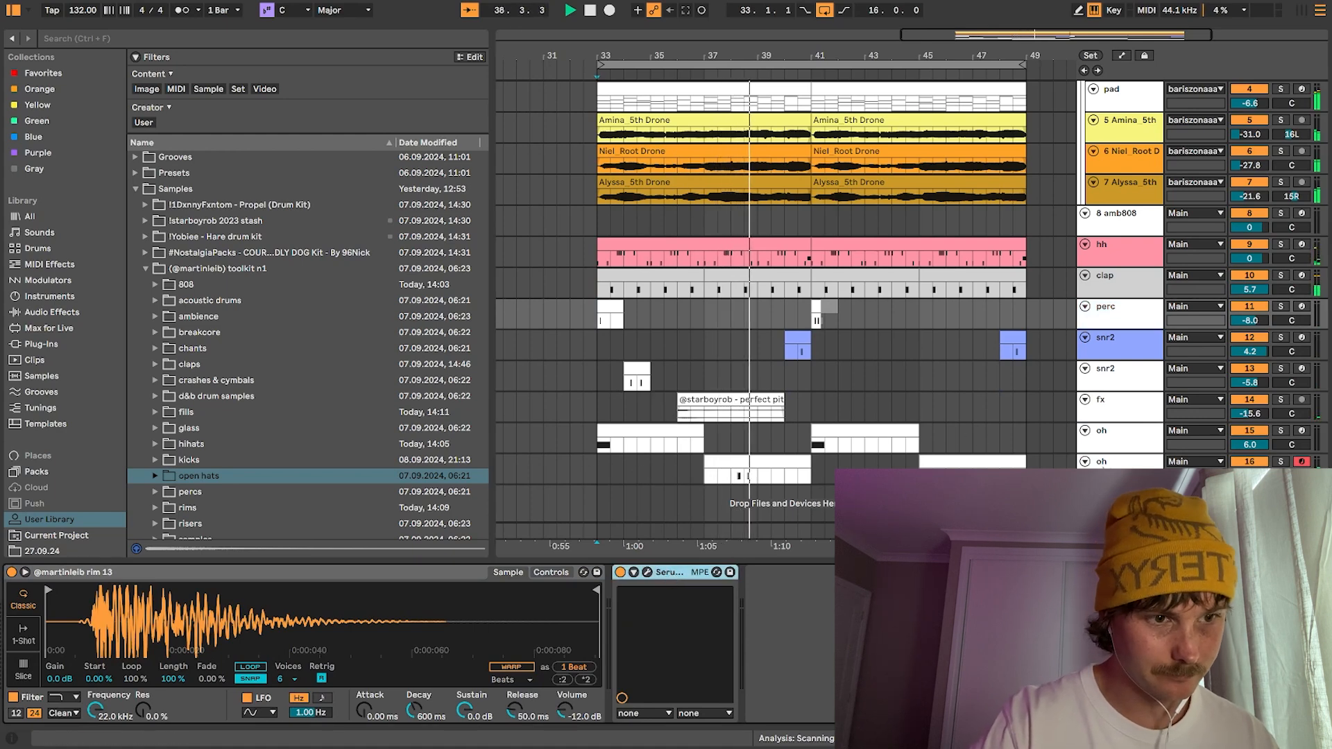
{"action": "left_click", "coordinate": [1120, 445]}
{"action": "key", "text": "ctrl+g"}
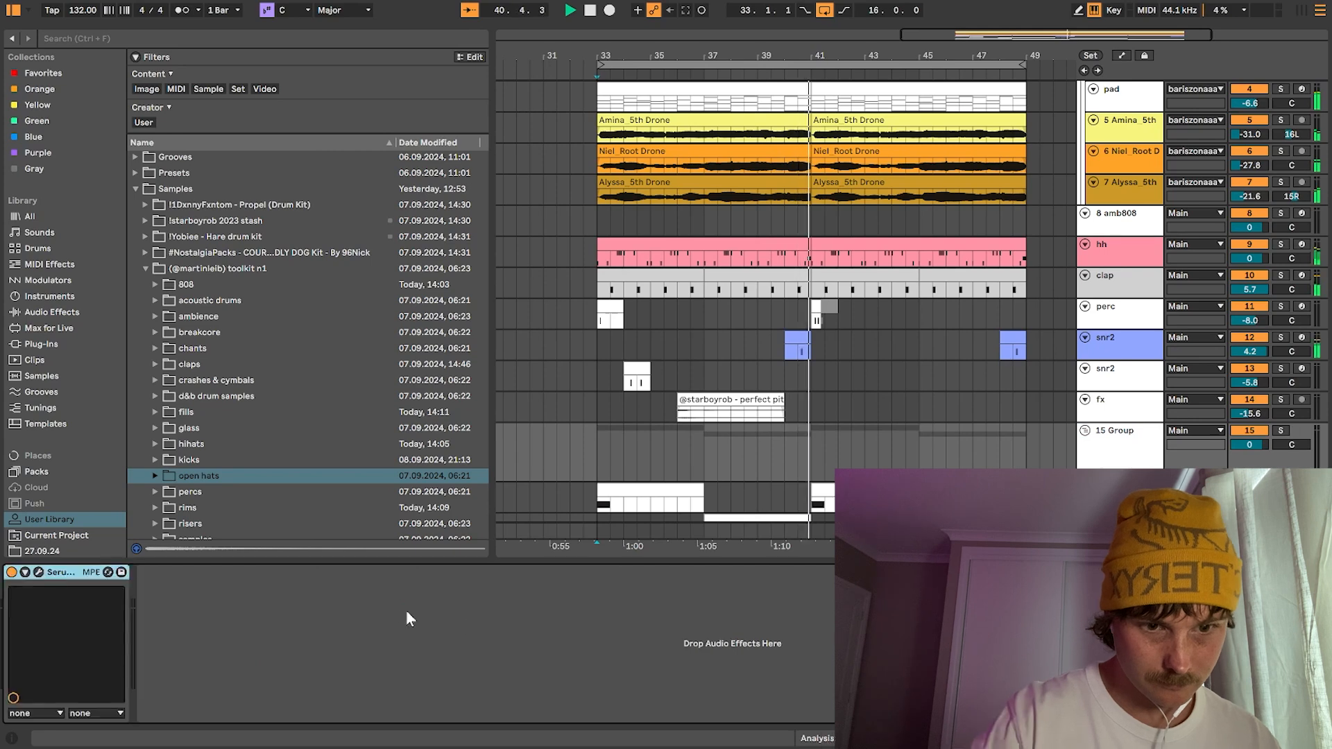
- Set the open-hat group's SerumFX delay to 1/8 for both channels and its filter to 1027 with a width of 3.7
{"action": "left_click", "coordinate": [33, 573]}
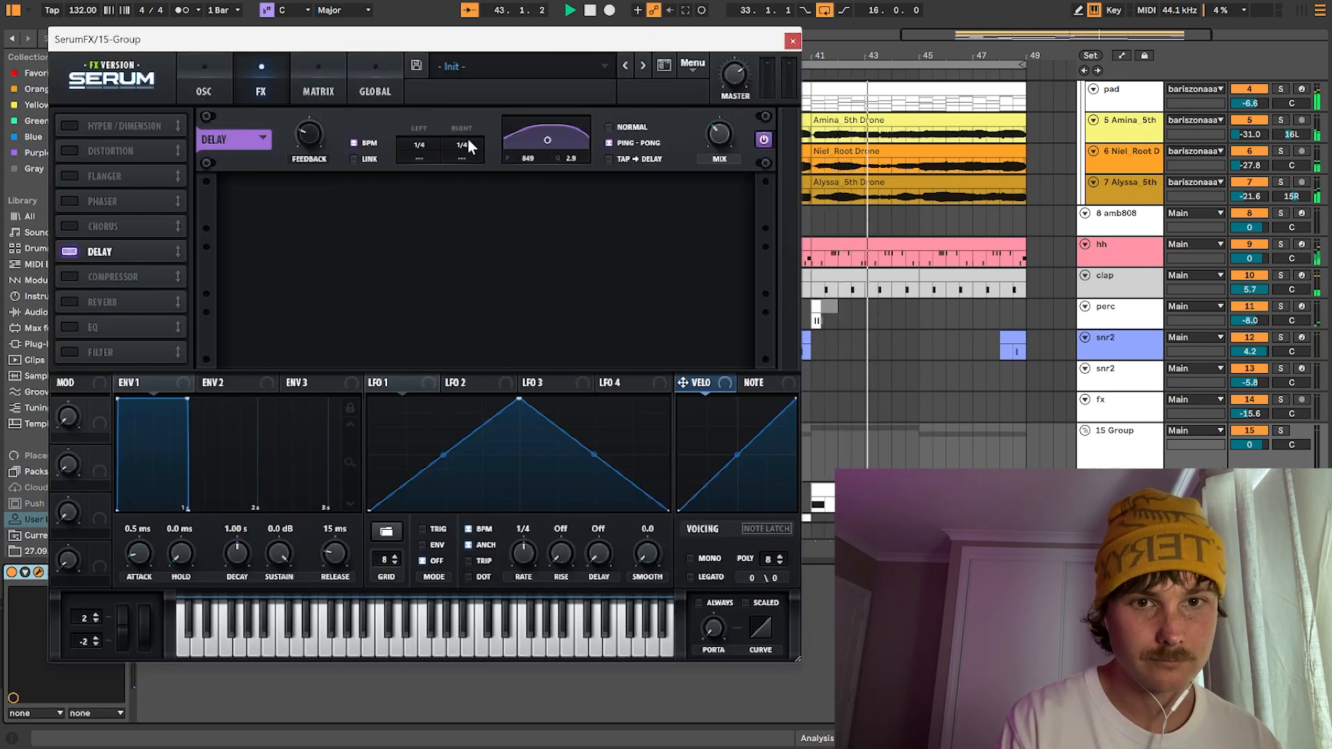
{"action": "left_click_drag", "start_coordinate": [468, 138], "coordinate": [422, 161]}
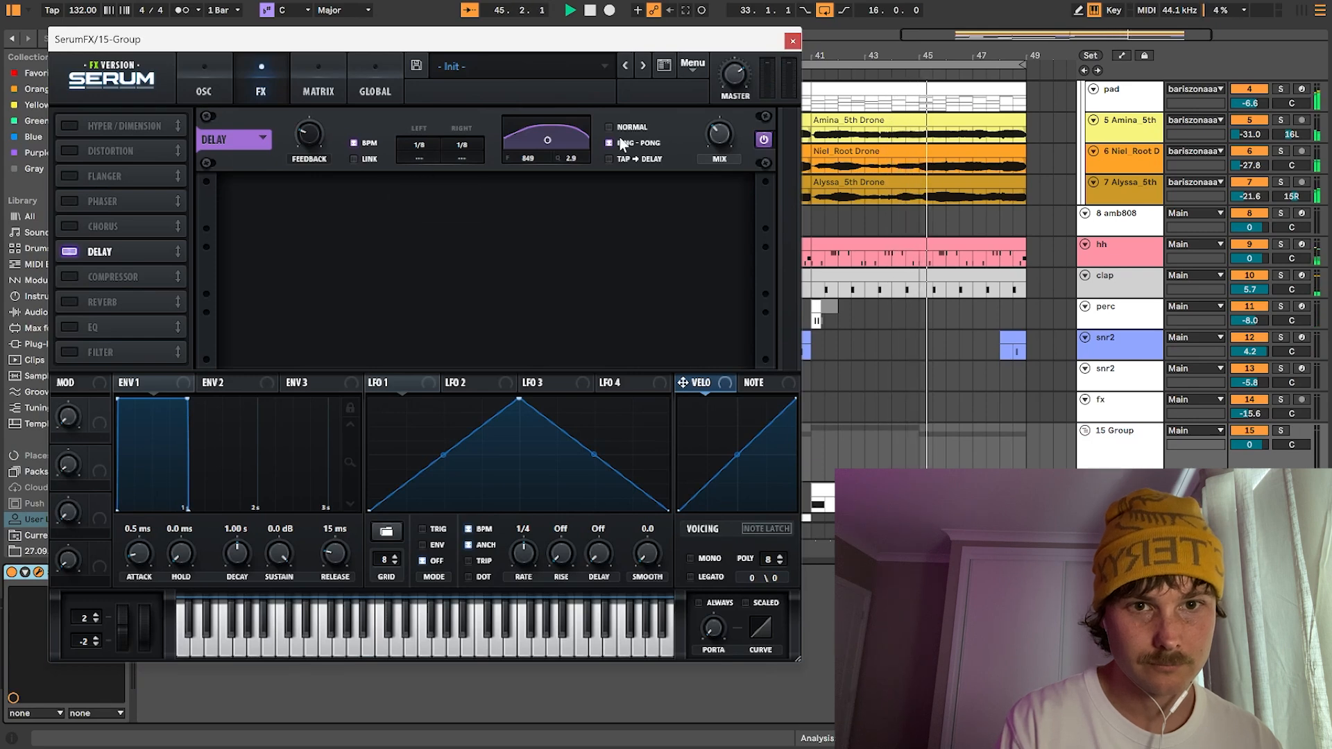
{"action": "scroll", "coordinate": [981, 365], "scroll_direction": "down", "scroll_amount": 2}
{"action": "left_click", "coordinate": [981, 365]}
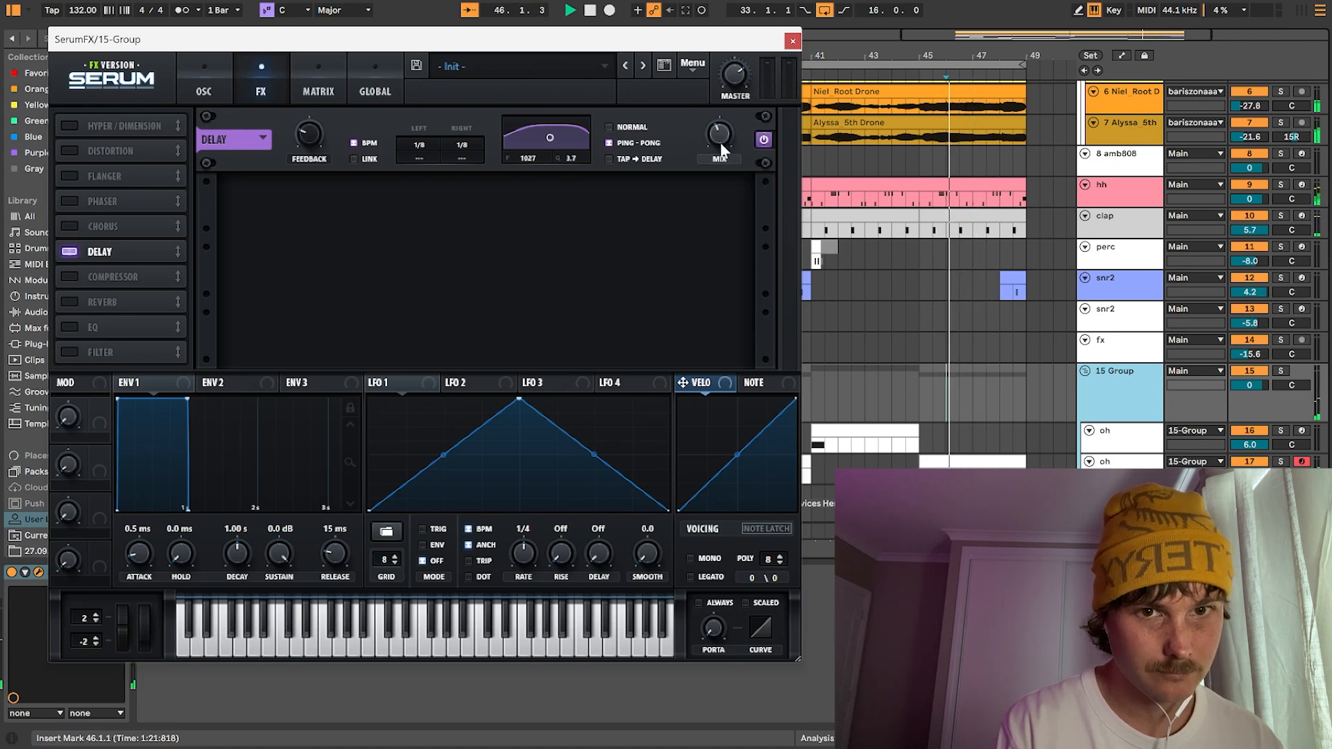
{"action": "mouse_move", "coordinate": [719, 150]}
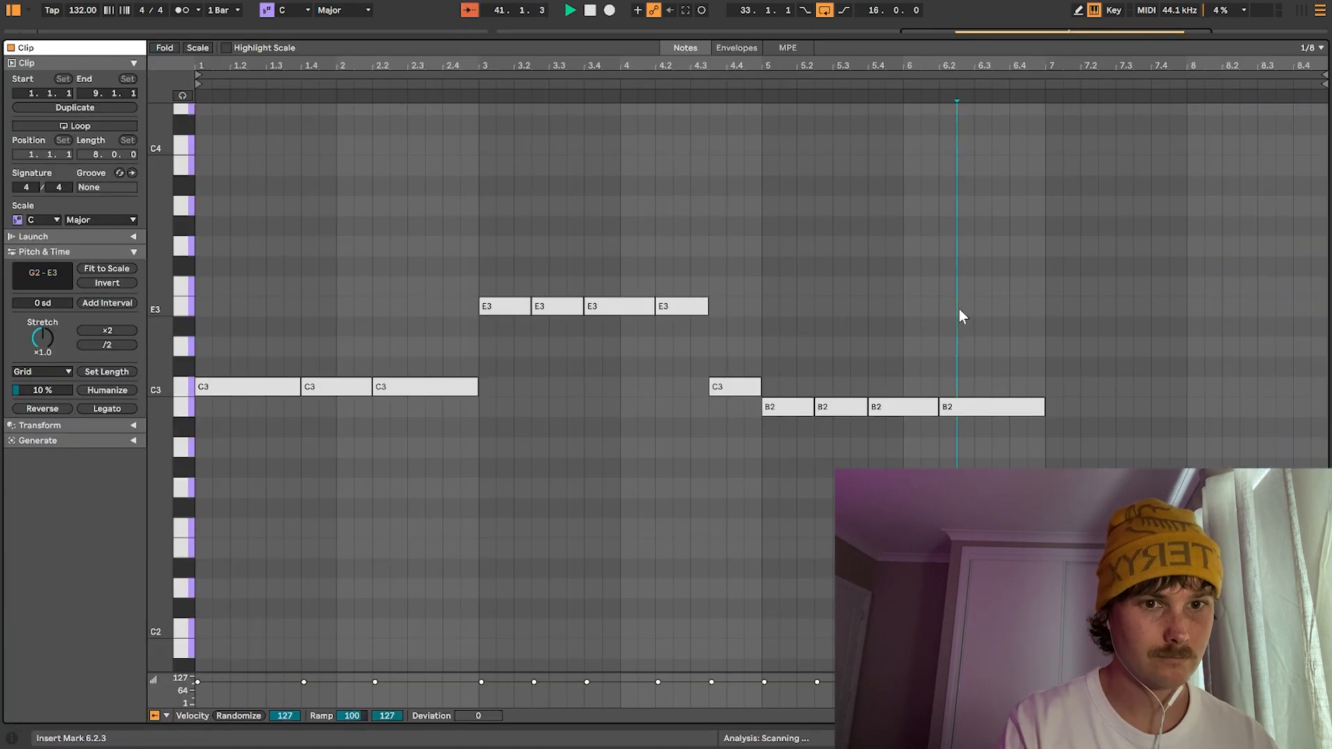
- Replace the second B2 note in the amb808 clip by lengthening the first B2 over it, and rename the track 8084
{"action": "double_click", "coordinate": [832, 411]}
{"action": "left_click_drag", "start_coordinate": [813, 408], "coordinate": [867, 408]}
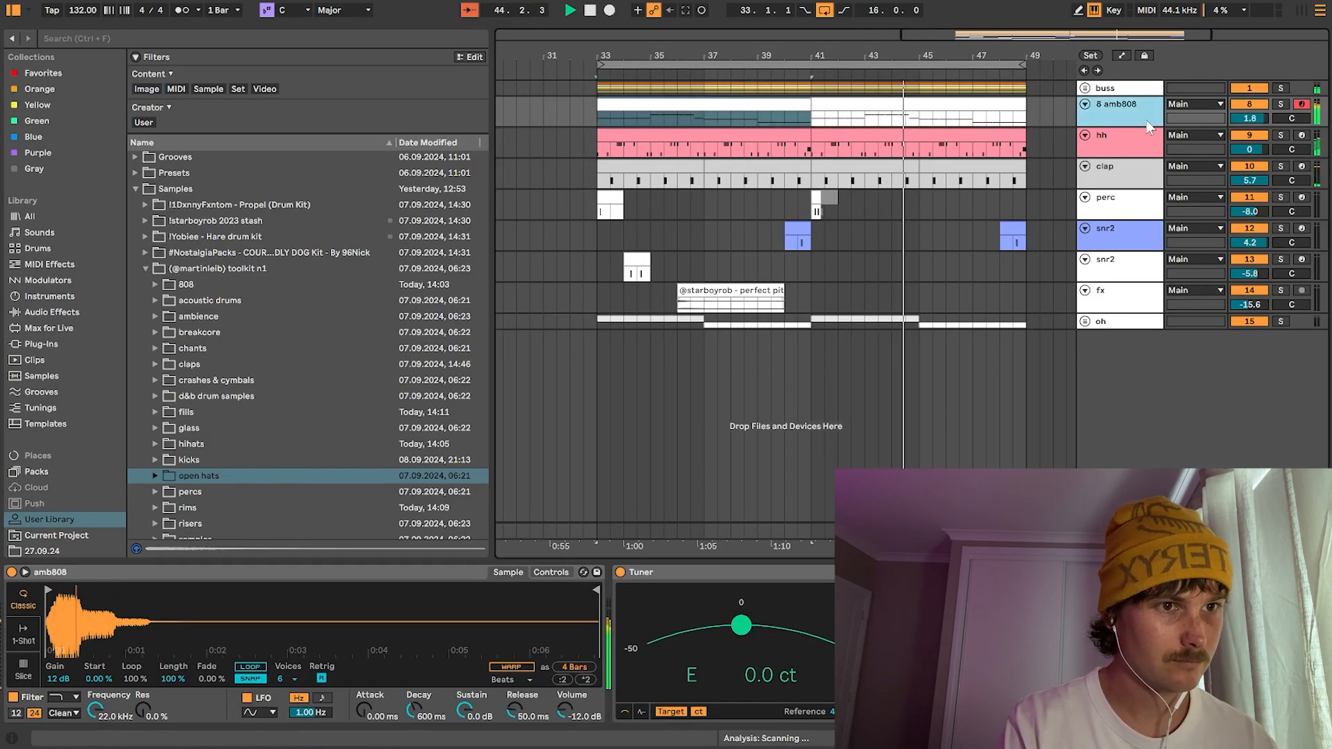
{"action": "key", "text": "ctrl+r"}
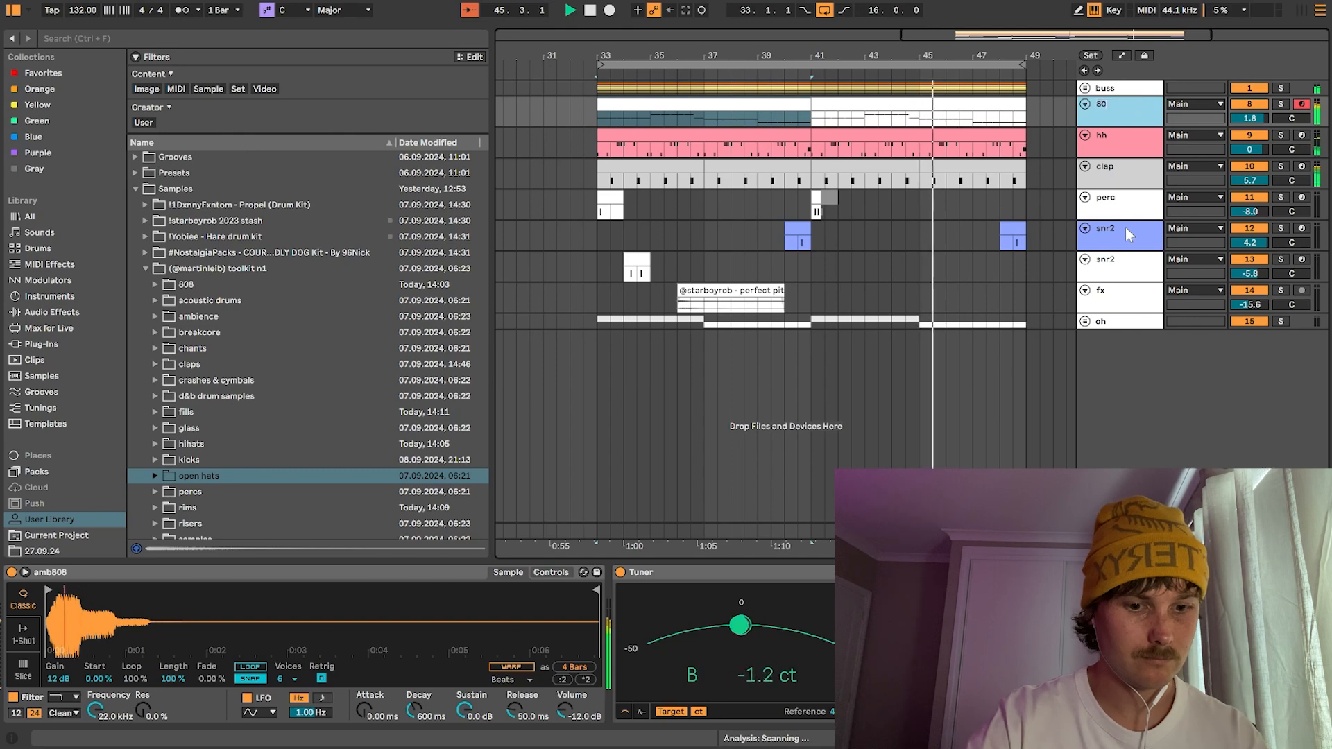
{"action": "type", "text": "8084"}
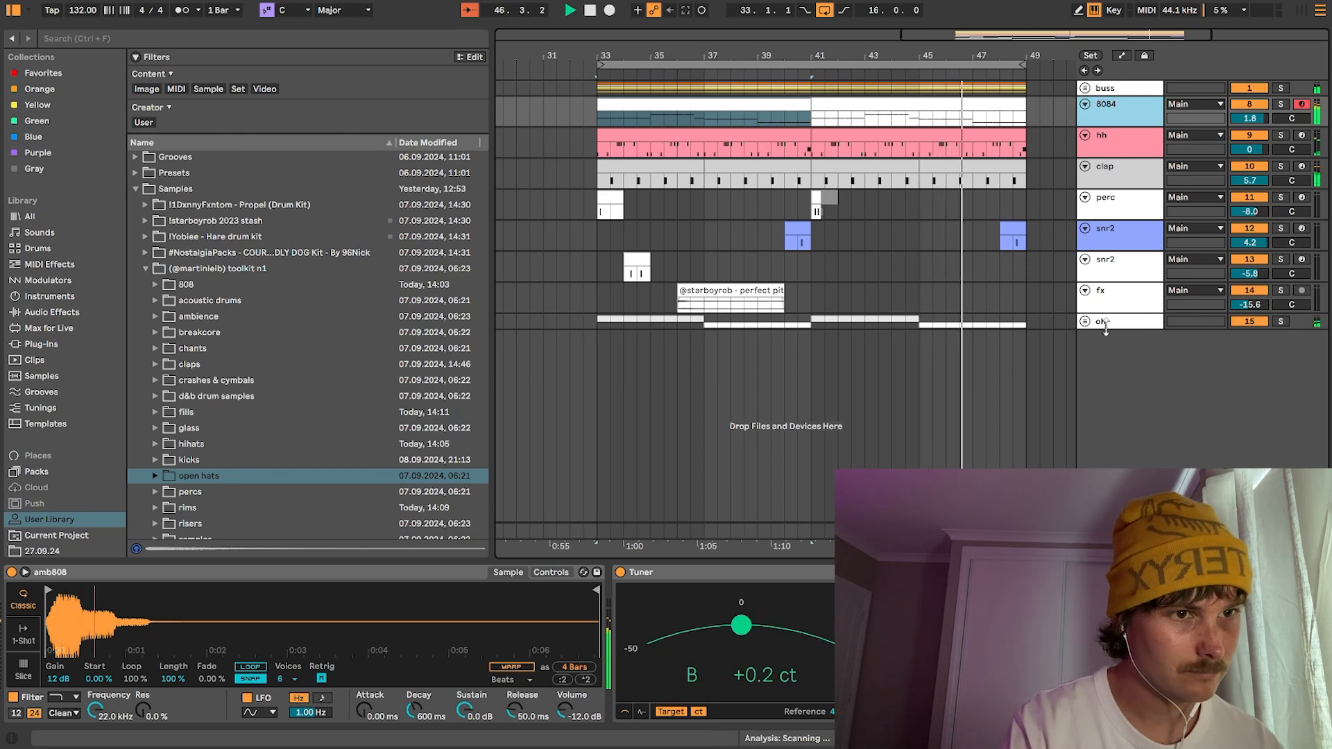
- Load StandardCLIP on the Main track and set its mode to Soft Clip Pro
{"action": "left_click", "coordinate": [1120, 531]}
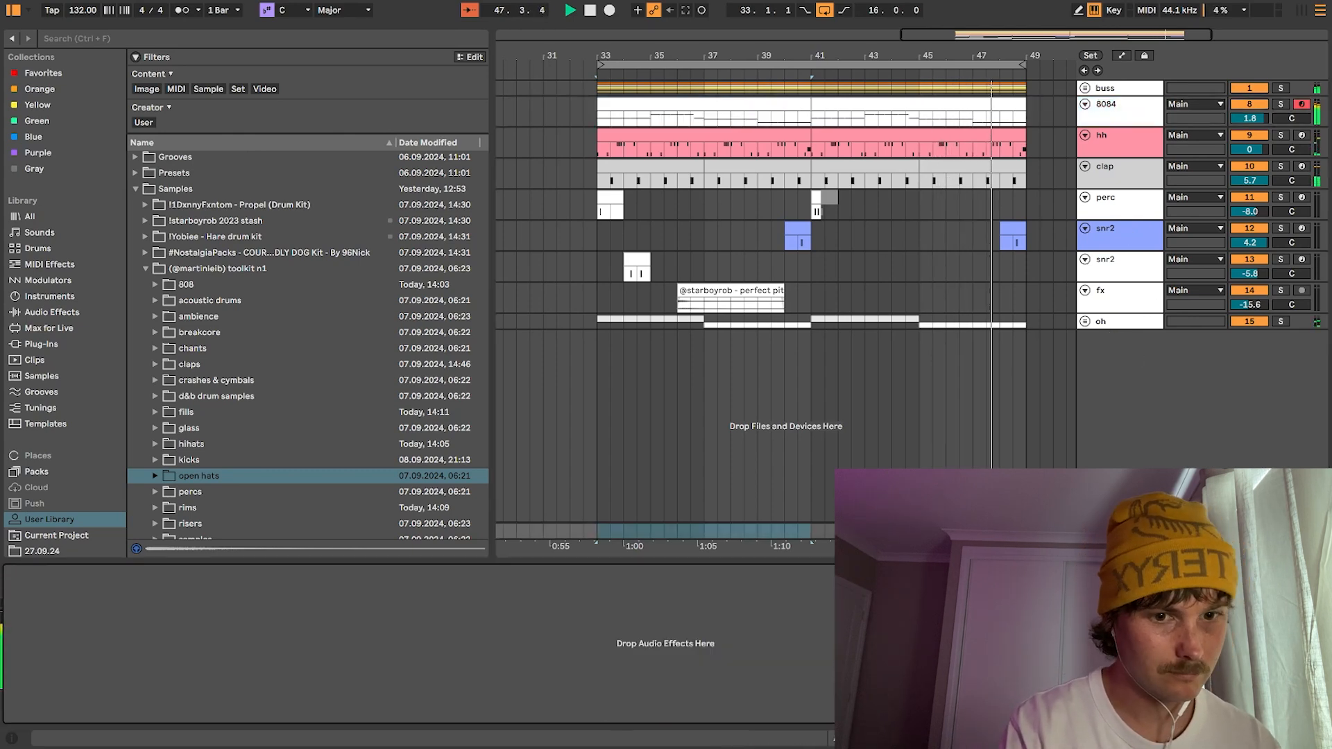
{"action": "left_click", "coordinate": [169, 35]}
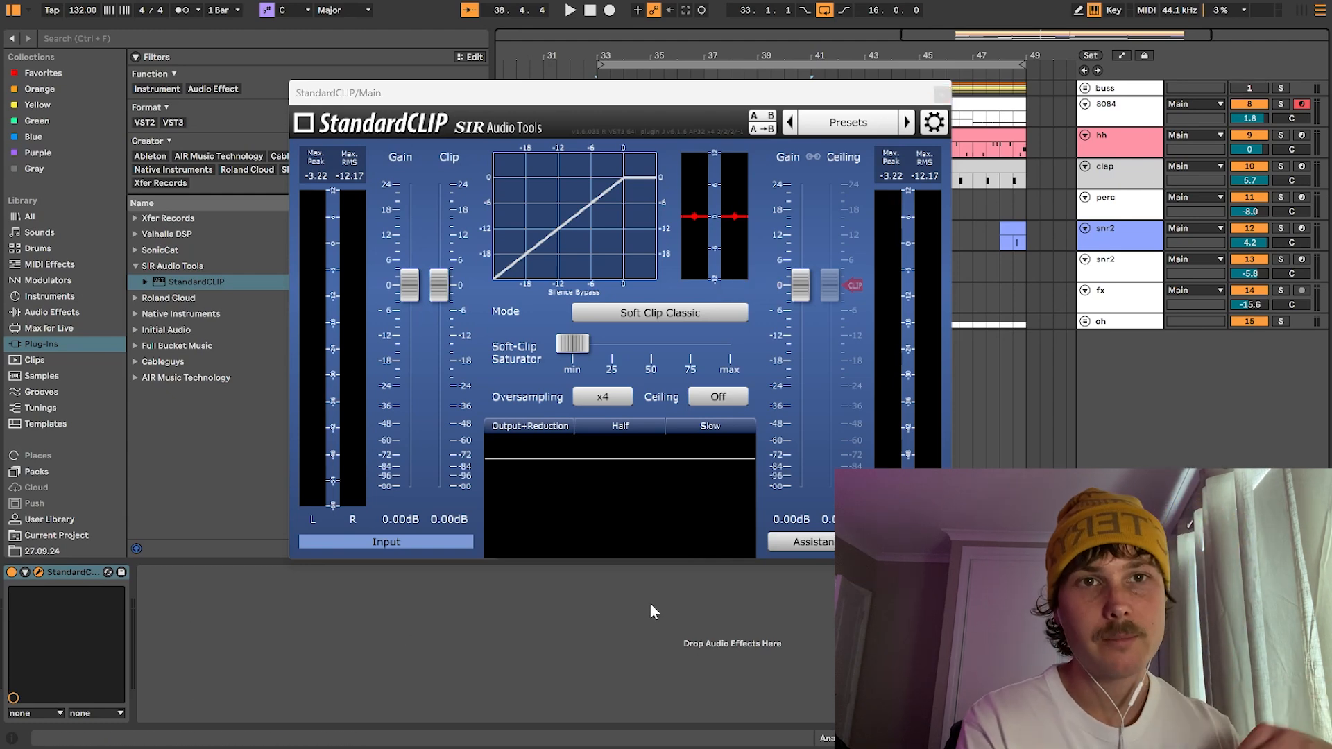
{"action": "left_click", "coordinate": [669, 315]}
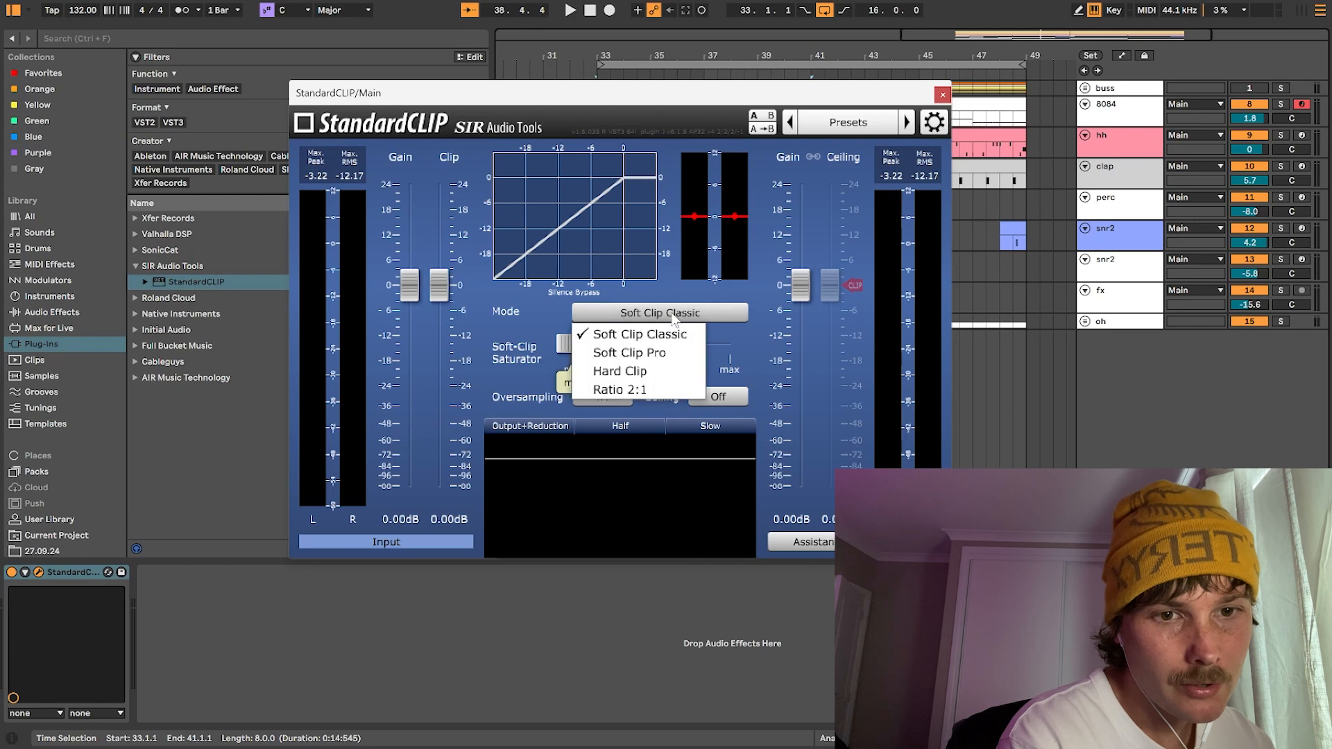
{"action": "left_click", "coordinate": [666, 354]}
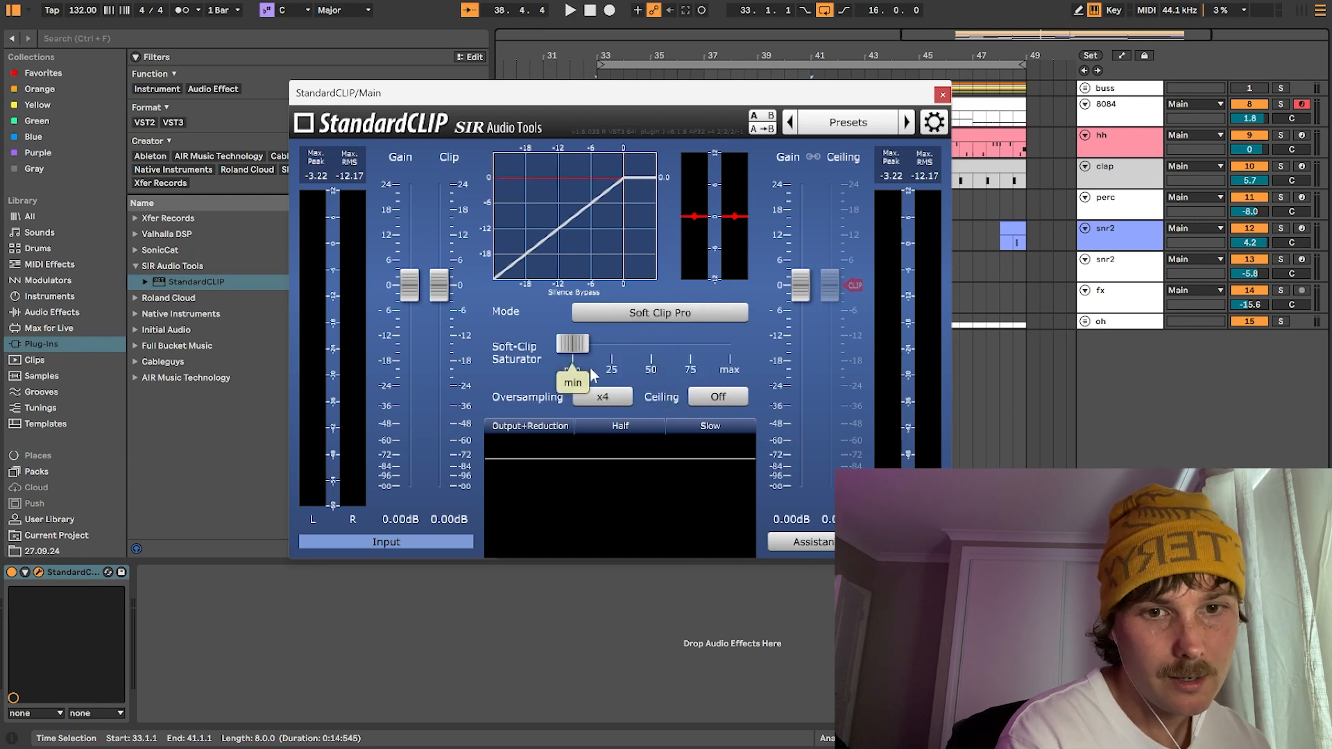
- Set StandardCLIP's soft-clip saturator to 25% and its clip level to -4.00 dB
{"action": "left_click_drag", "start_coordinate": [573, 354], "coordinate": [609, 361]}
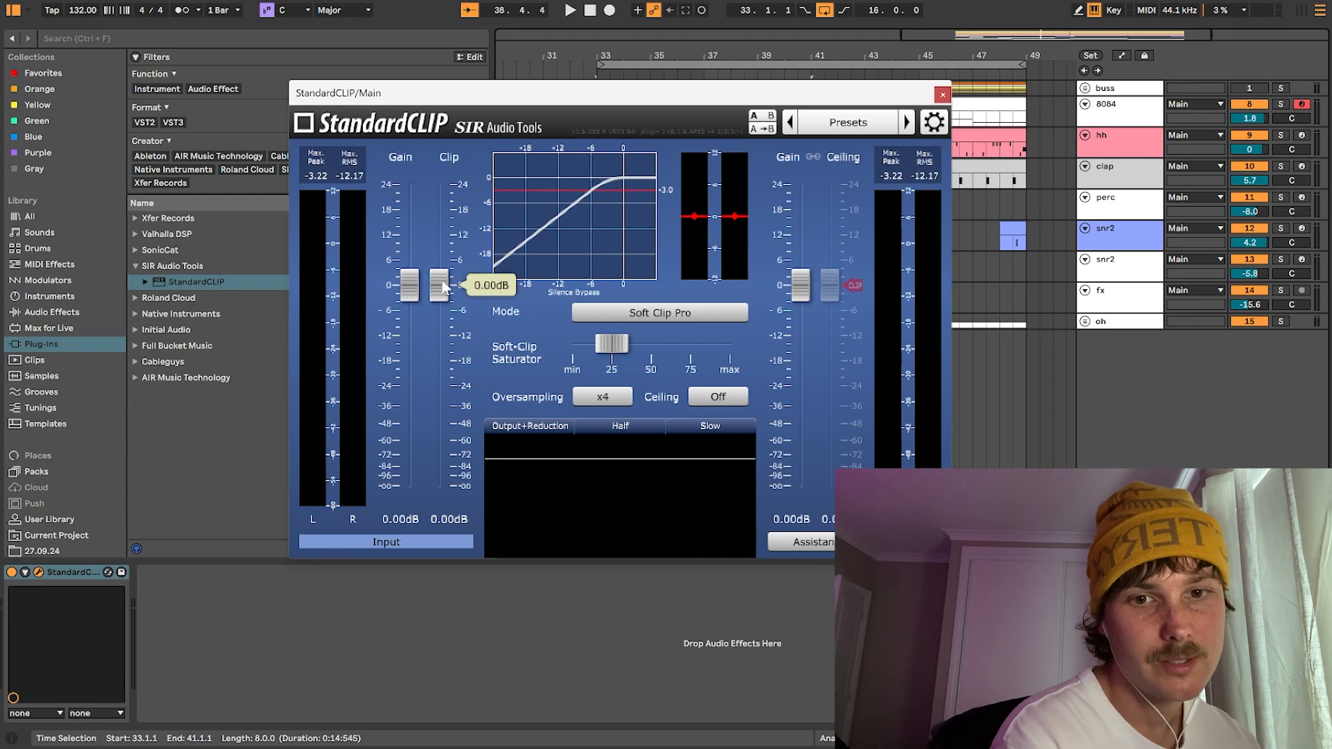
{"action": "left_click_drag", "start_coordinate": [446, 284], "coordinate": [446, 281]}
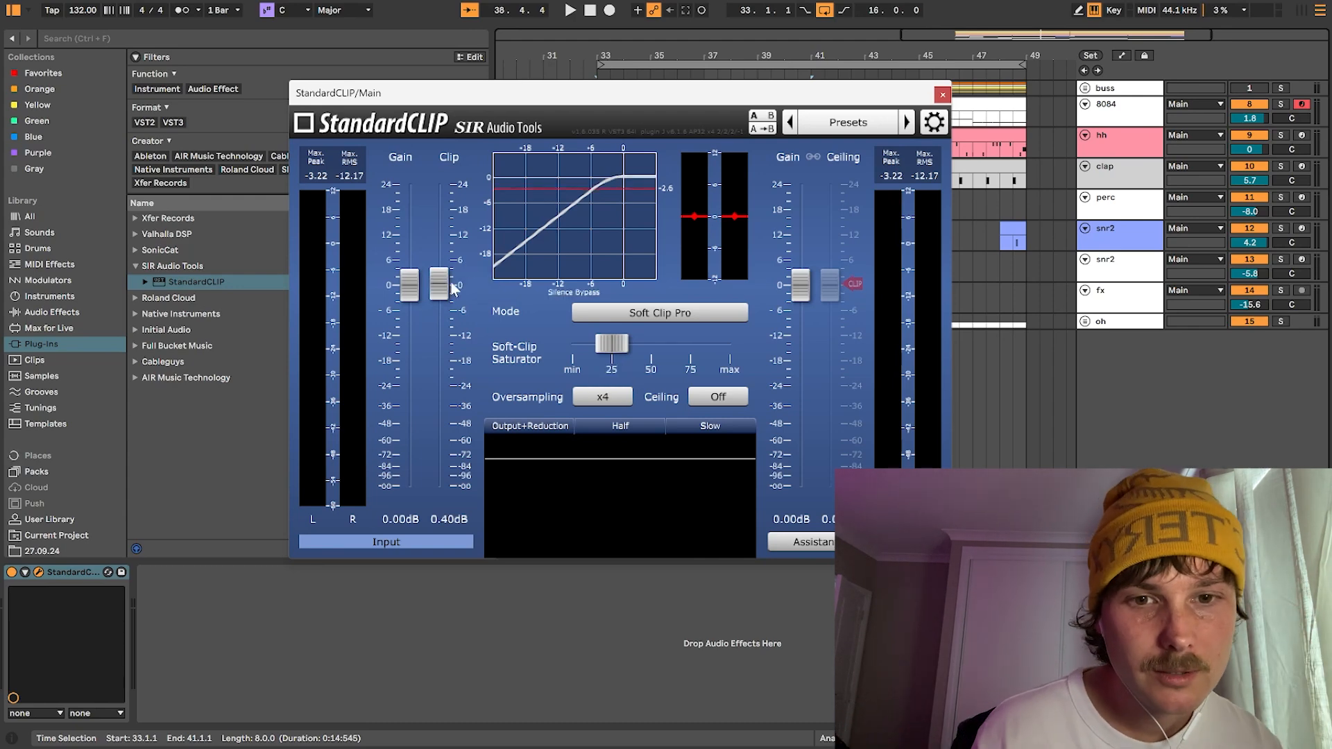
{"action": "left_click_drag", "start_coordinate": [443, 295], "coordinate": [442, 317]}
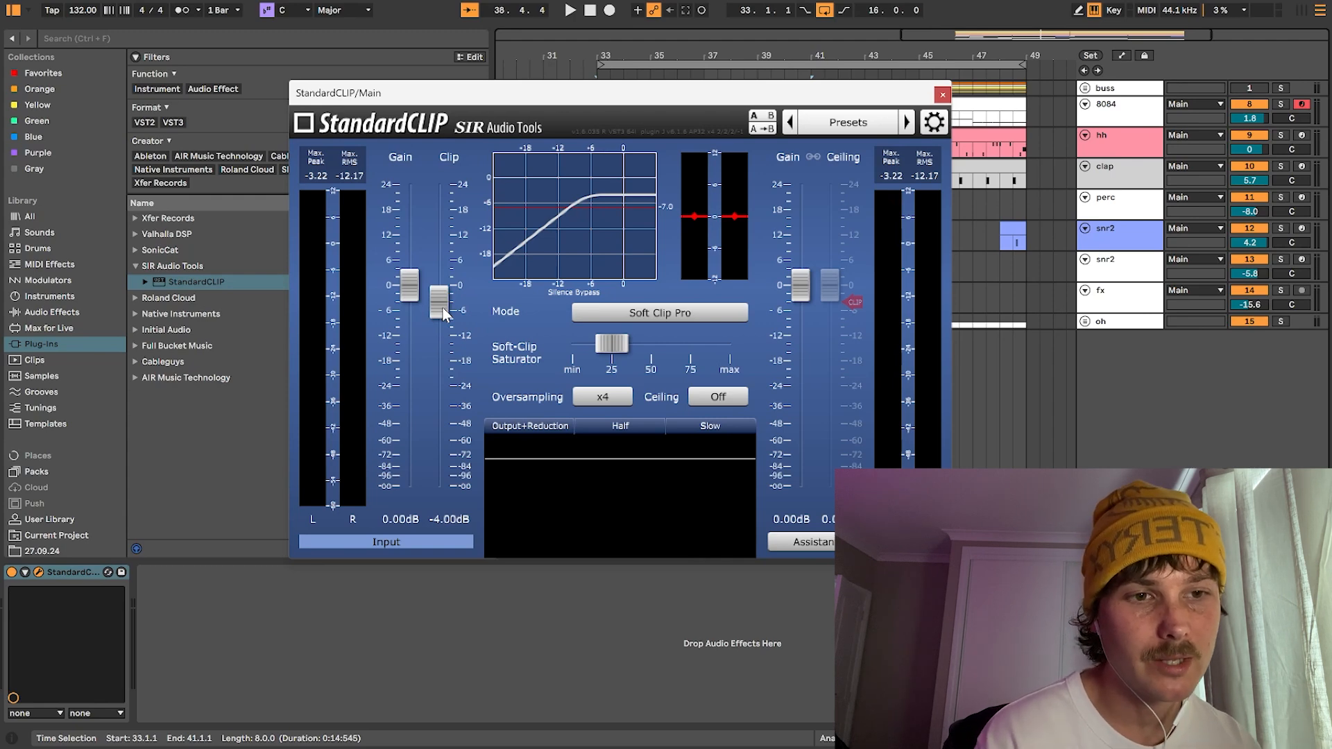
- Change the StandardCLIP mode to Soft Clip Classic and the oversampling factor to x64
{"action": "left_click", "coordinate": [628, 311]}
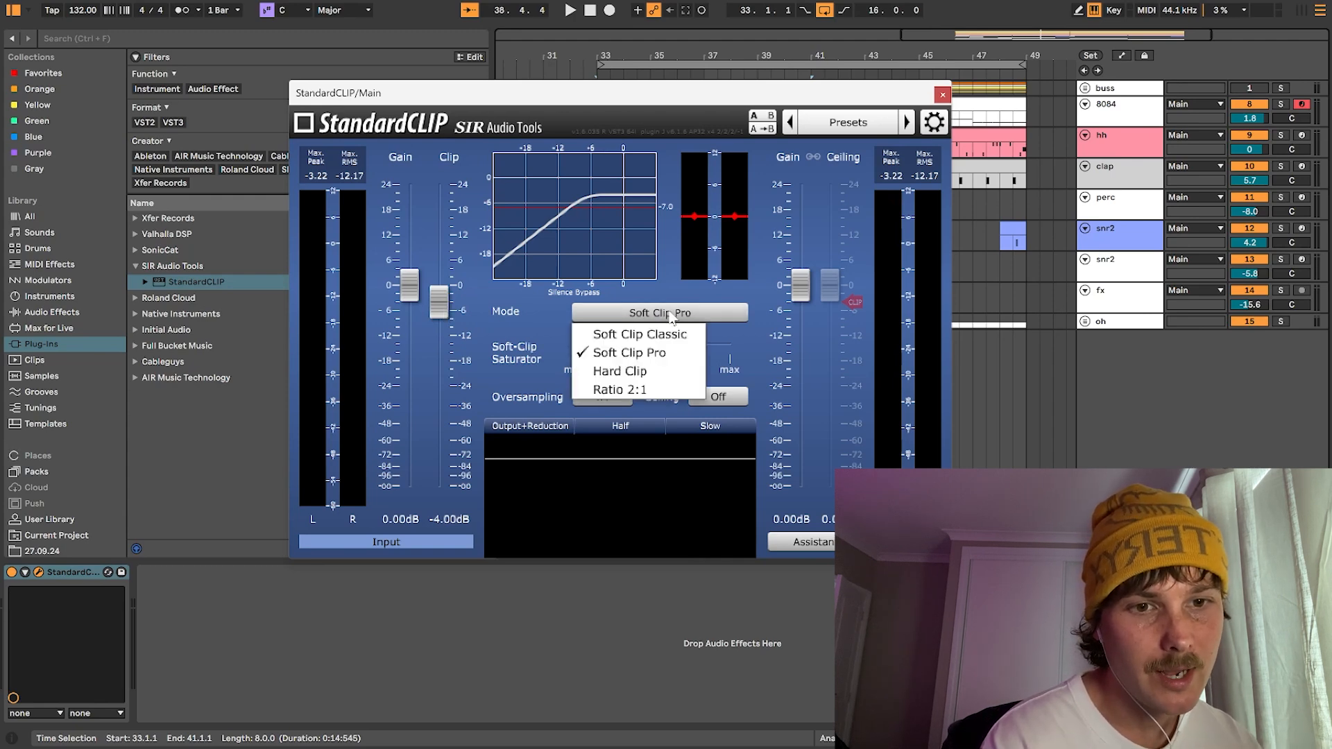
{"action": "left_click", "coordinate": [624, 334]}
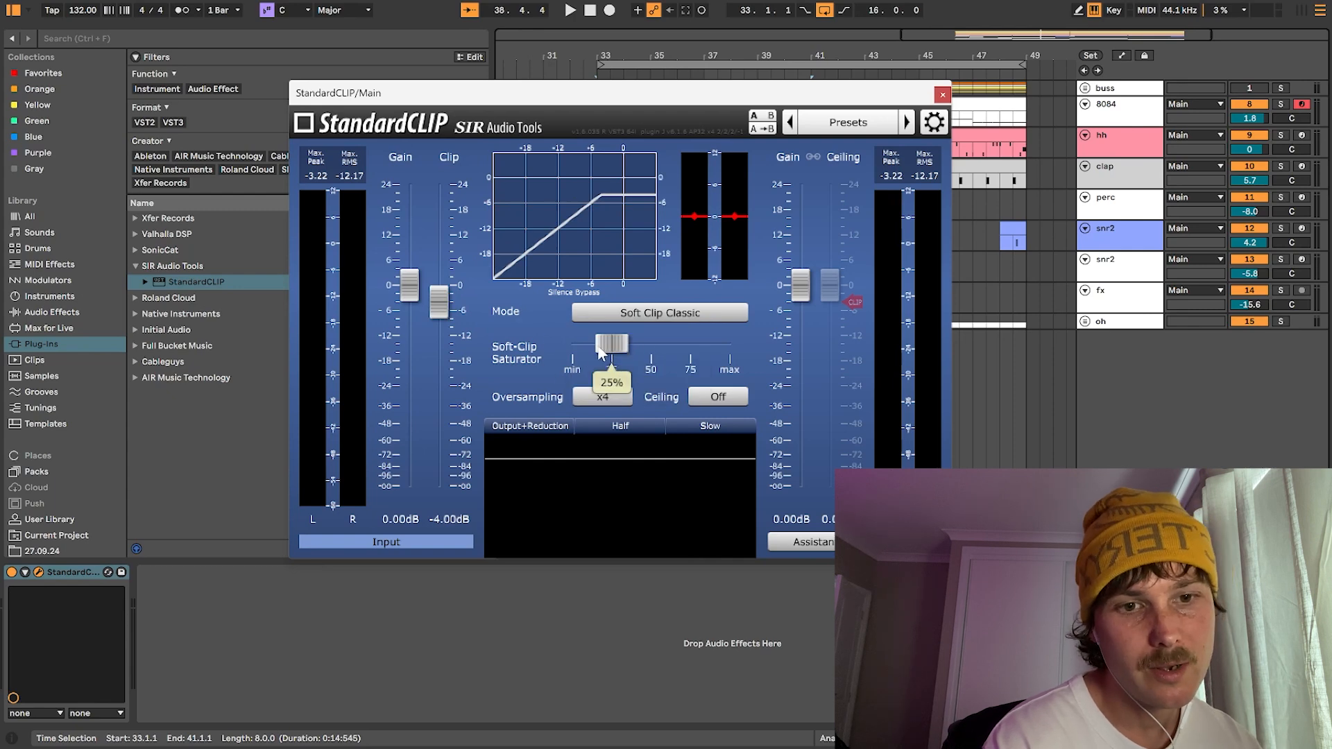
{"action": "mouse_move", "coordinate": [445, 305]}
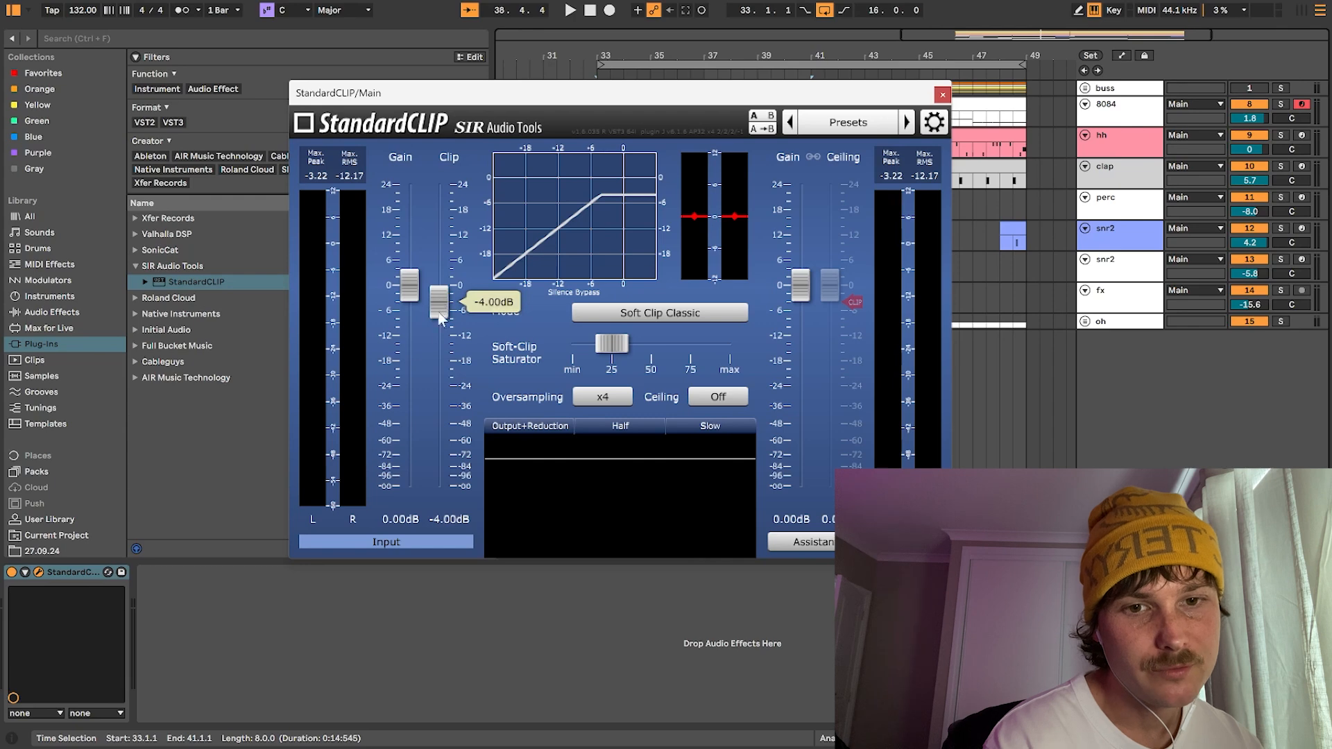
{"action": "mouse_move", "coordinate": [587, 375]}
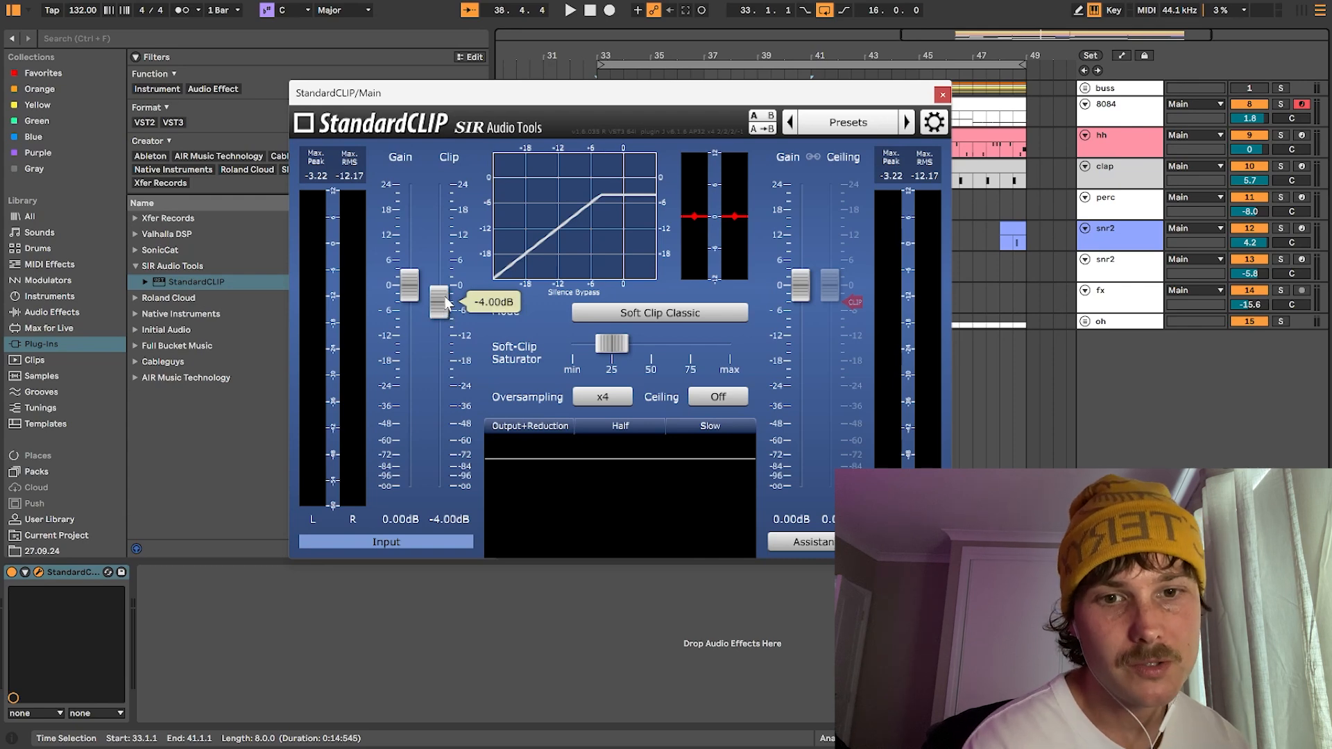
{"action": "left_click", "coordinate": [603, 397]}
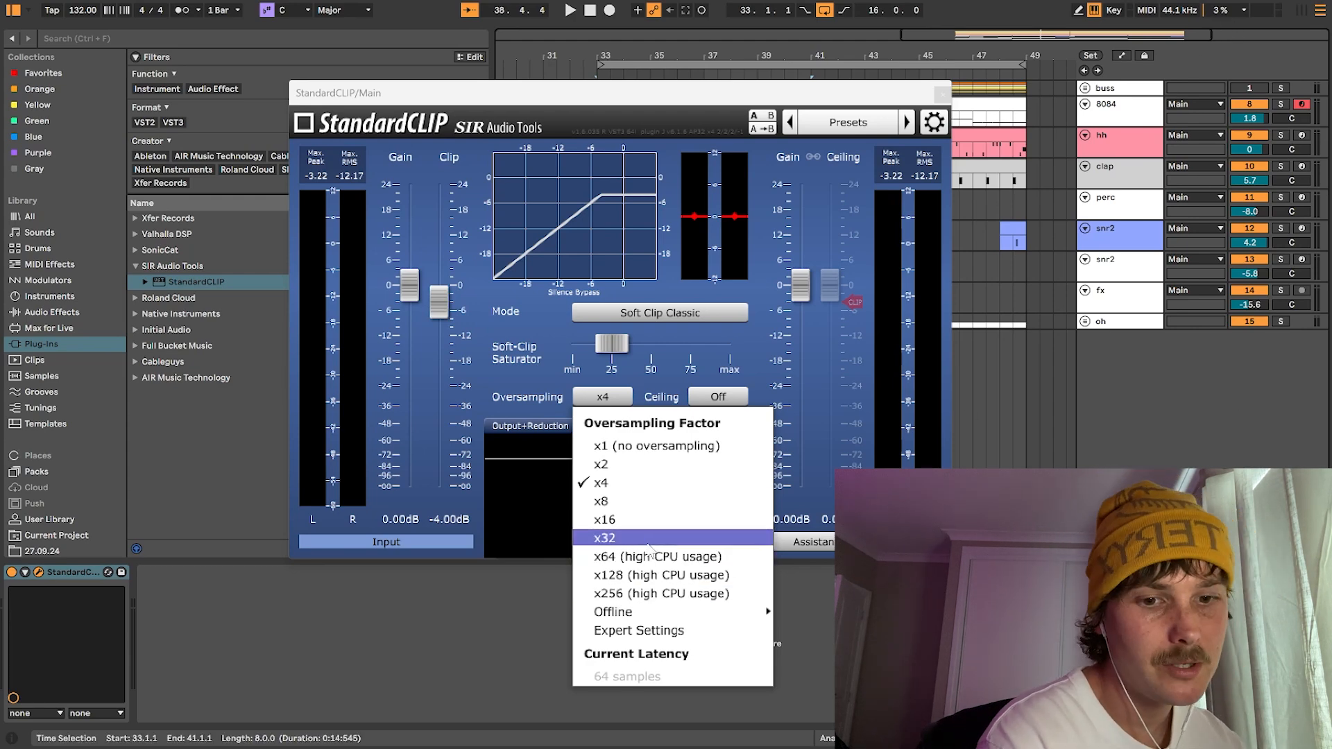
{"action": "left_click", "coordinate": [694, 558]}
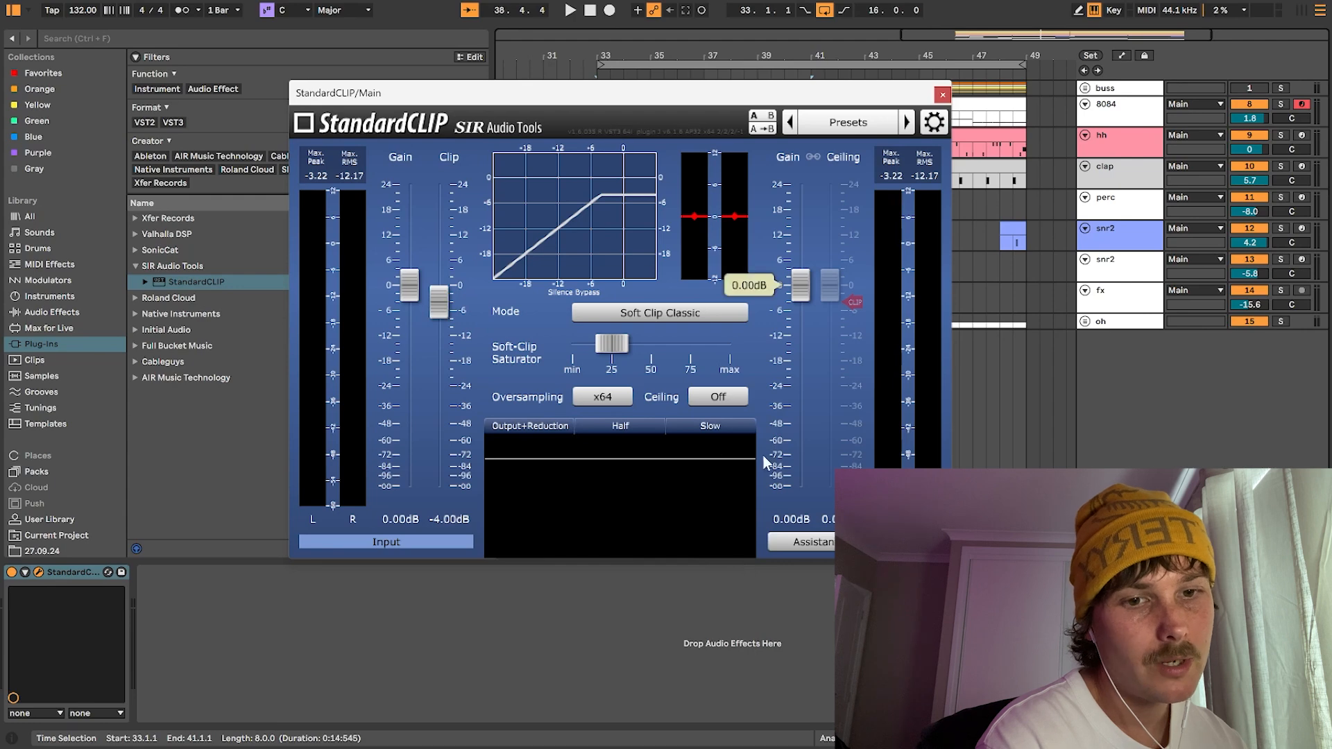
- Return StandardCLIP to Soft Clip Pro and fine-tune its clip level while the loop plays
{"action": "mouse_move", "coordinate": [652, 374]}
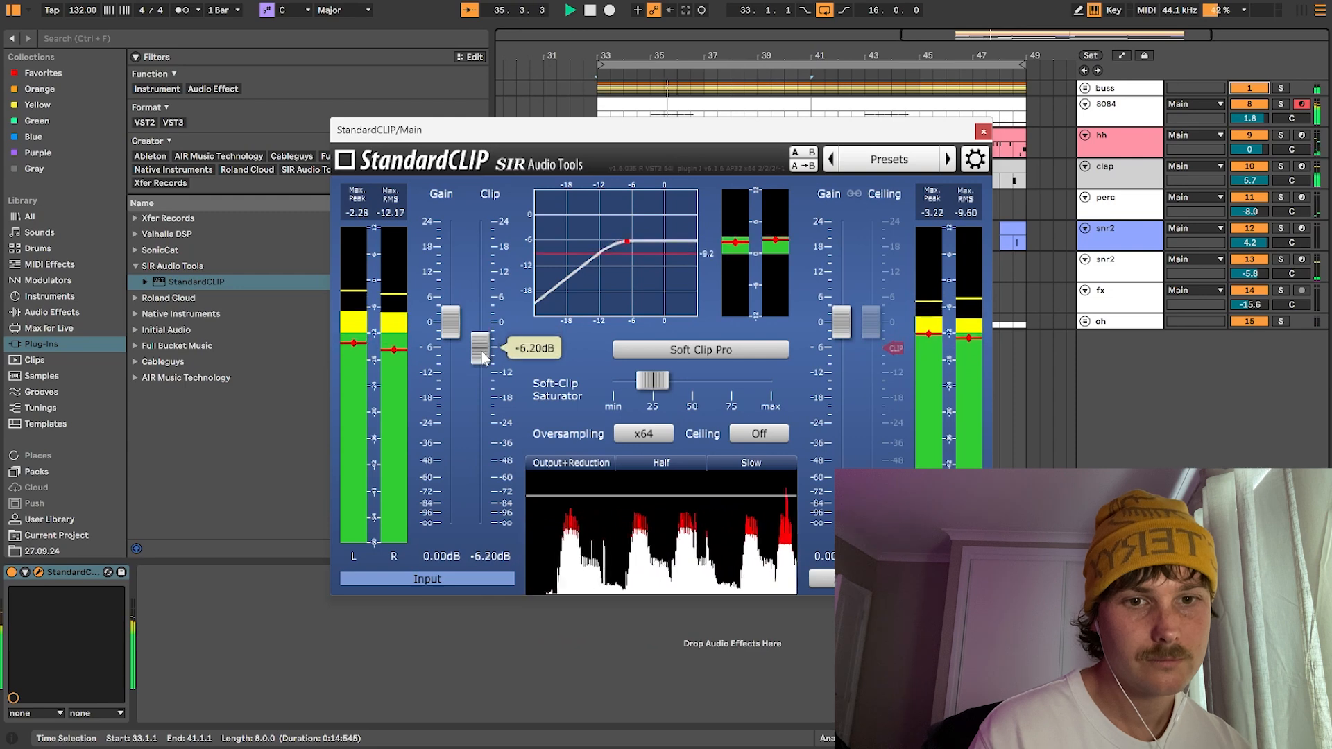
{"action": "left_click_drag", "start_coordinate": [484, 356], "coordinate": [481, 349]}
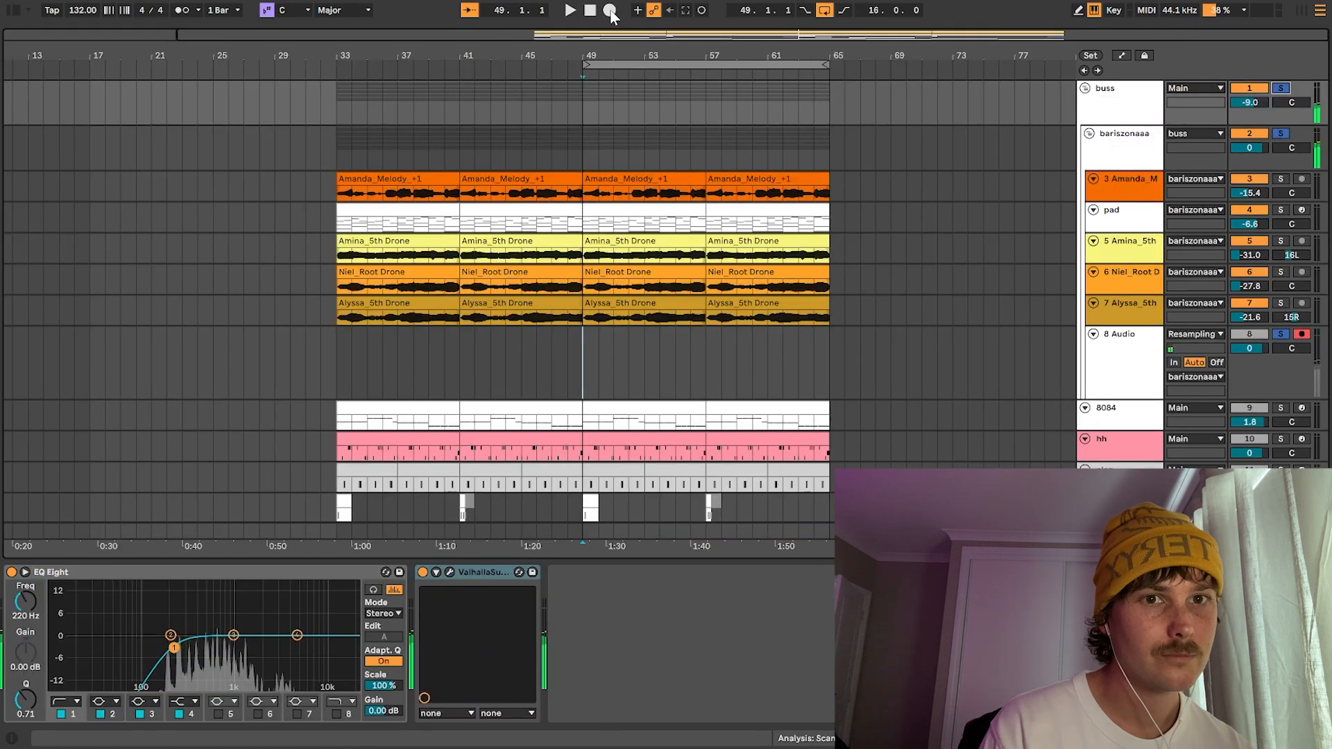
- Record the soloed vocal buss by resampling onto the 8 Audio track from bar 49
{"action": "left_click", "coordinate": [610, 11]}
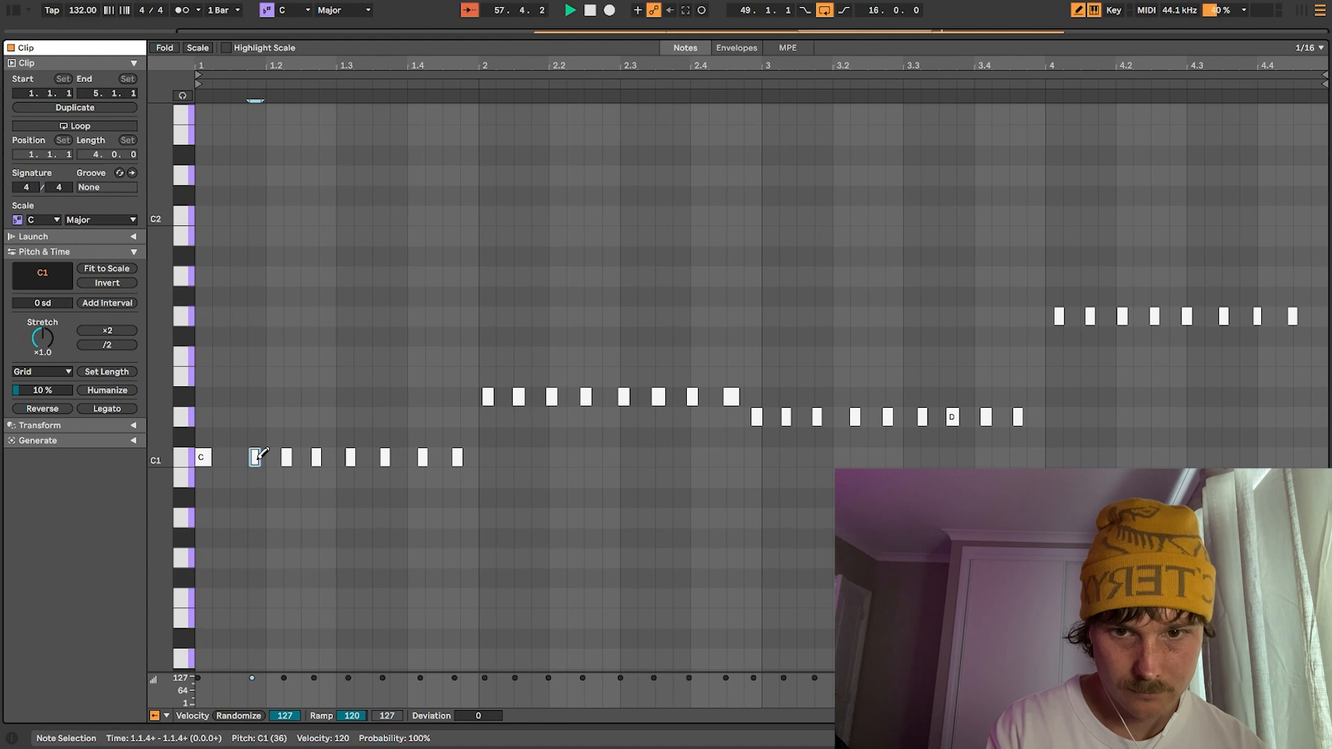
- Move the second C1 note of the arpeggio clip slightly earlier, and select notes across bars 6 to 8
{"action": "left_click_drag", "start_coordinate": [258, 456], "coordinate": [243, 457]}
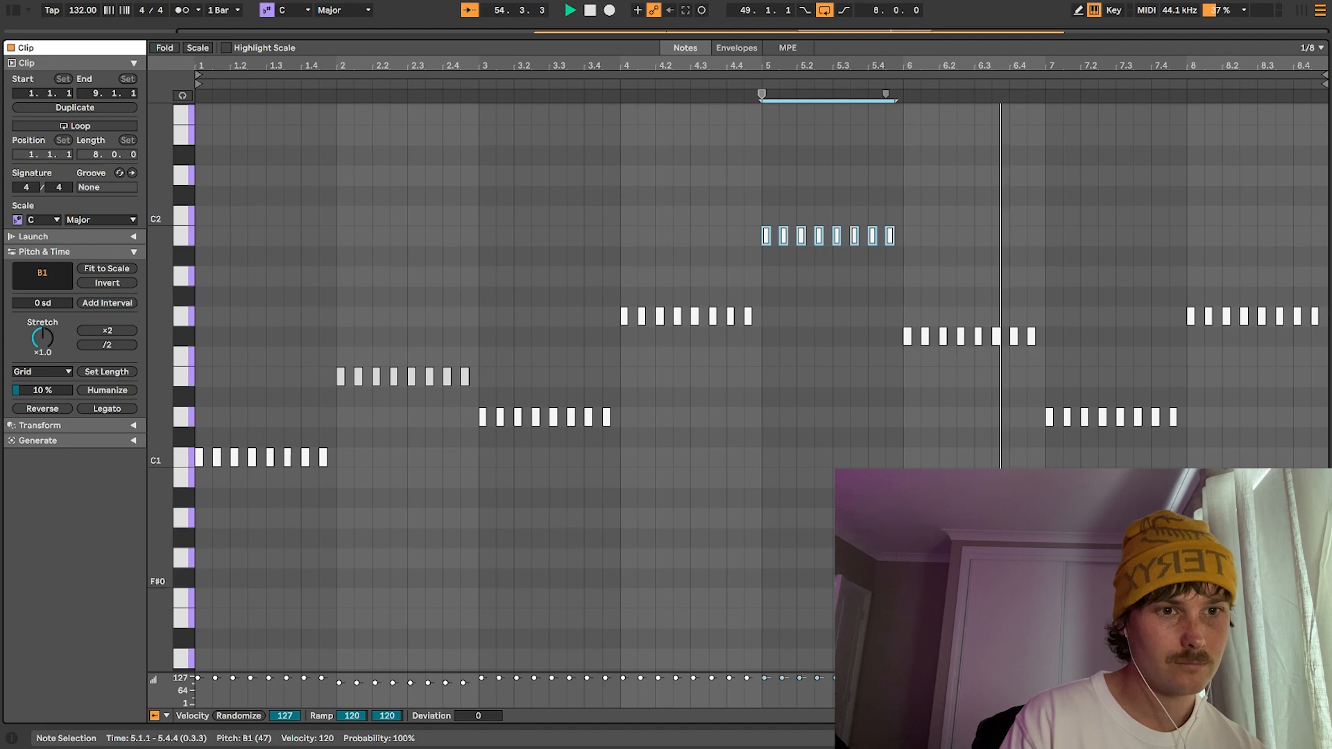
{"action": "left_click_drag", "start_coordinate": [850, 306], "coordinate": [1214, 345]}
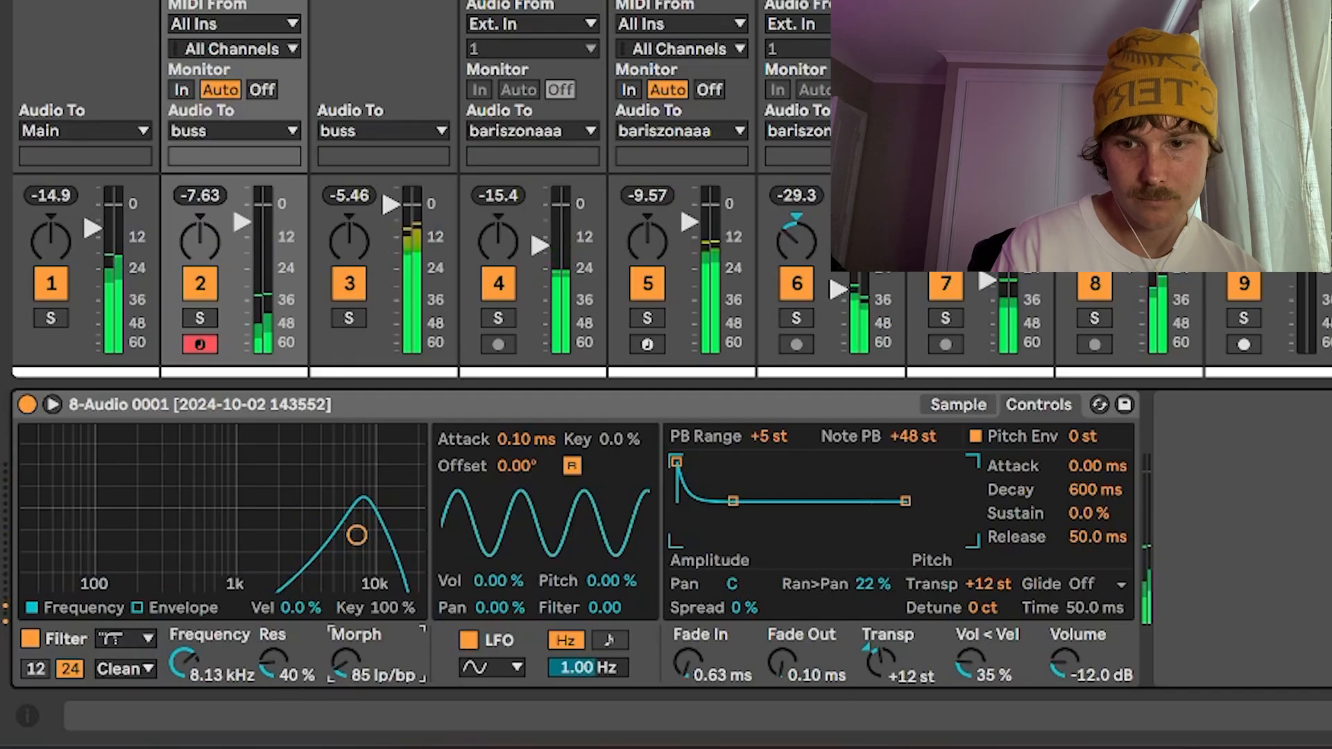
- Shape the resampled vocal sampler's filter to 5.94 kHz, 62% resonance and 73 lp/bp morph, with the volume at -4.00 dB
{"action": "left_click_drag", "start_coordinate": [274, 662], "coordinate": [274, 635]}
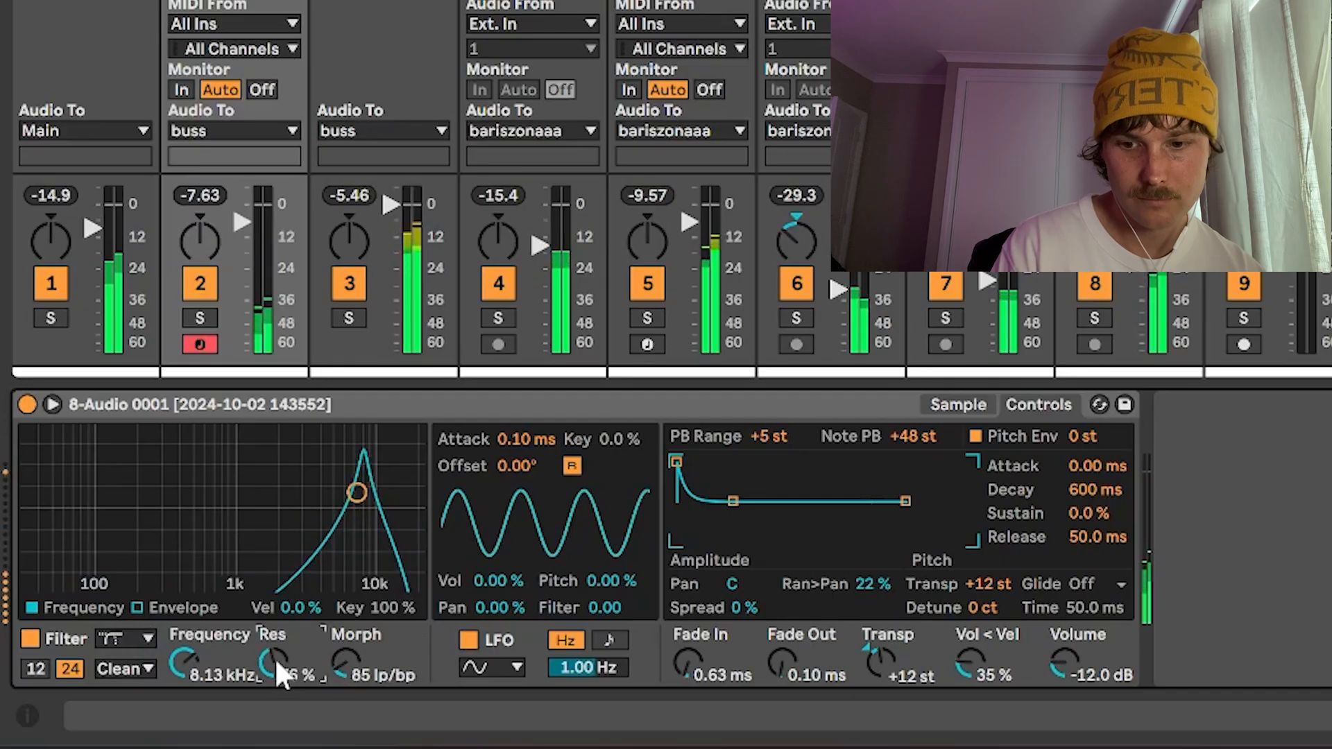
{"action": "mouse_move", "coordinate": [184, 662]}
{"action": "left_mouse_down"}
{"action": "mouse_move", "coordinate": [184, 694]}
{"action": "mouse_move", "coordinate": [194, 656]}
{"action": "left_mouse_up"}
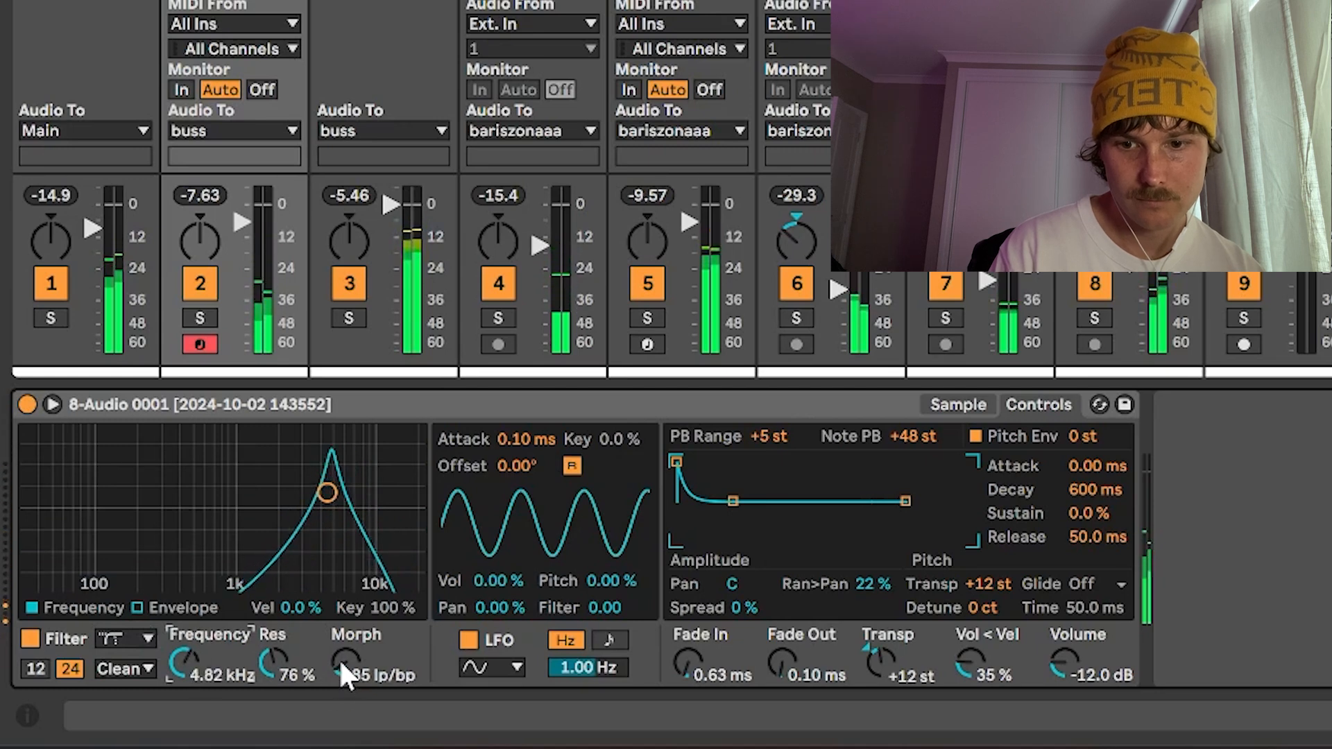
{"action": "left_click_drag", "start_coordinate": [341, 664], "coordinate": [341, 680]}
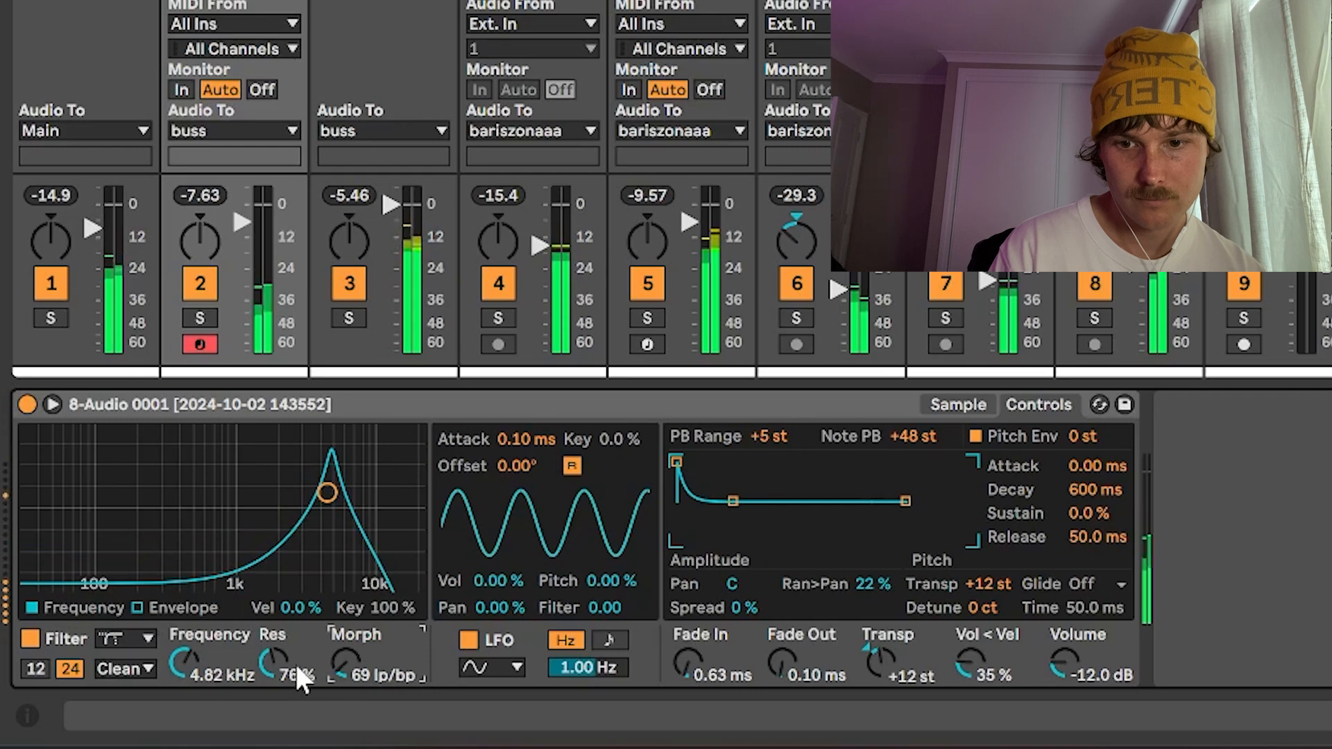
{"action": "left_click_drag", "start_coordinate": [186, 672], "coordinate": [186, 668]}
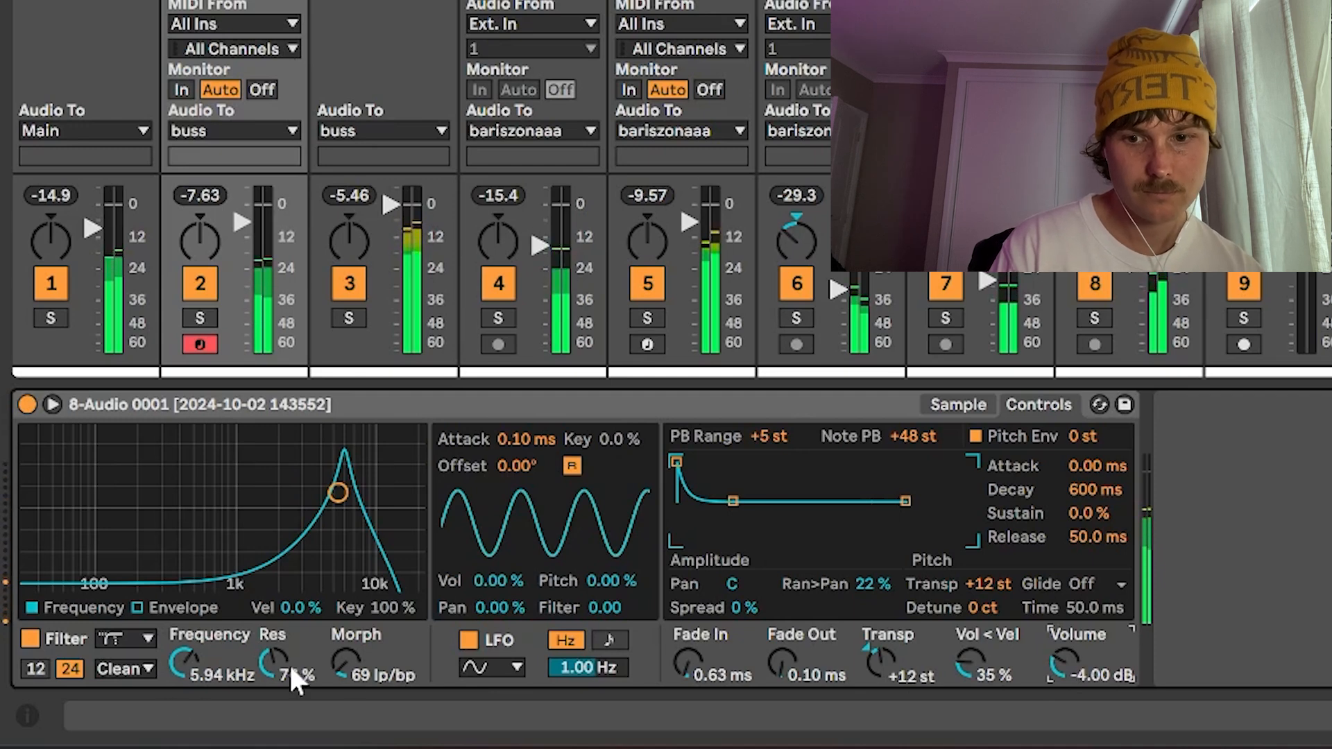
{"action": "left_click_drag", "start_coordinate": [340, 659], "coordinate": [340, 658]}
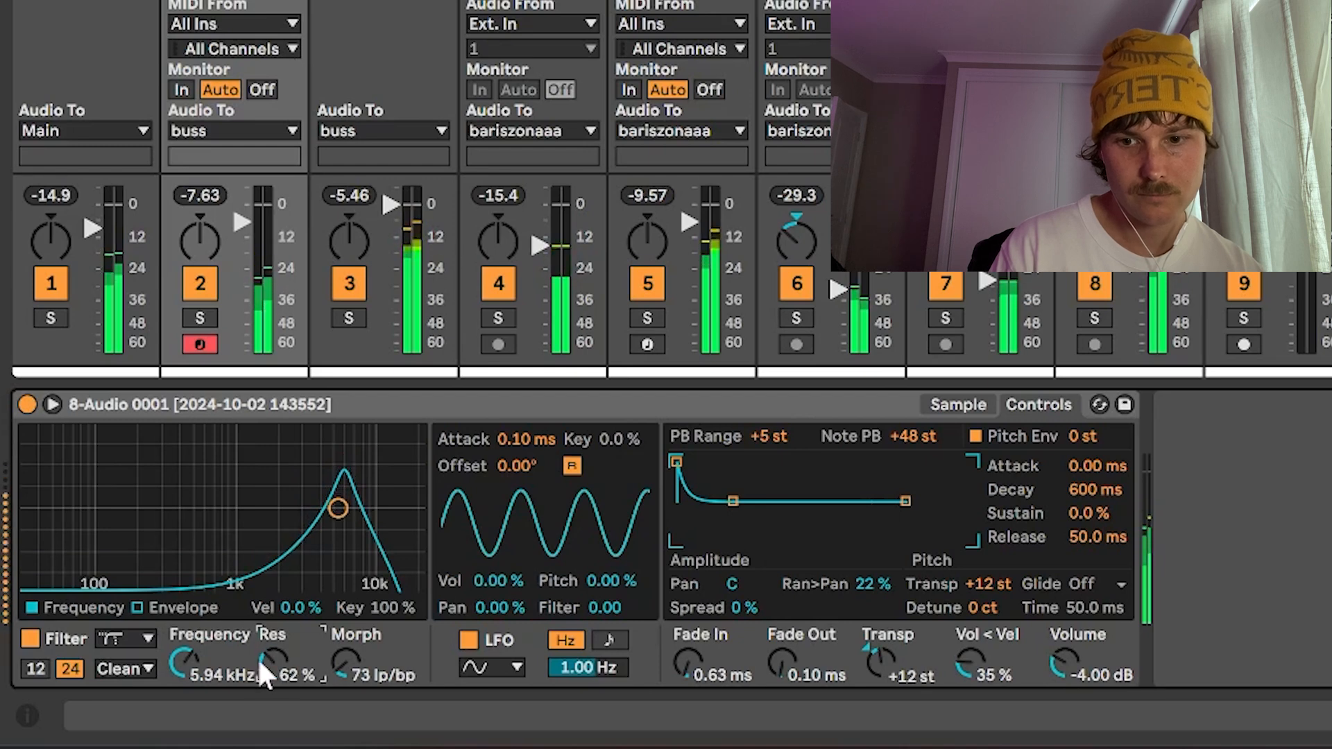
- Set the resampled vocal sampler's filter to the OSR circuit with a 12 dB slope and an 11 bp/hp morph
{"action": "left_click", "coordinate": [132, 673]}
{"action": "left_click", "coordinate": [115, 721]}
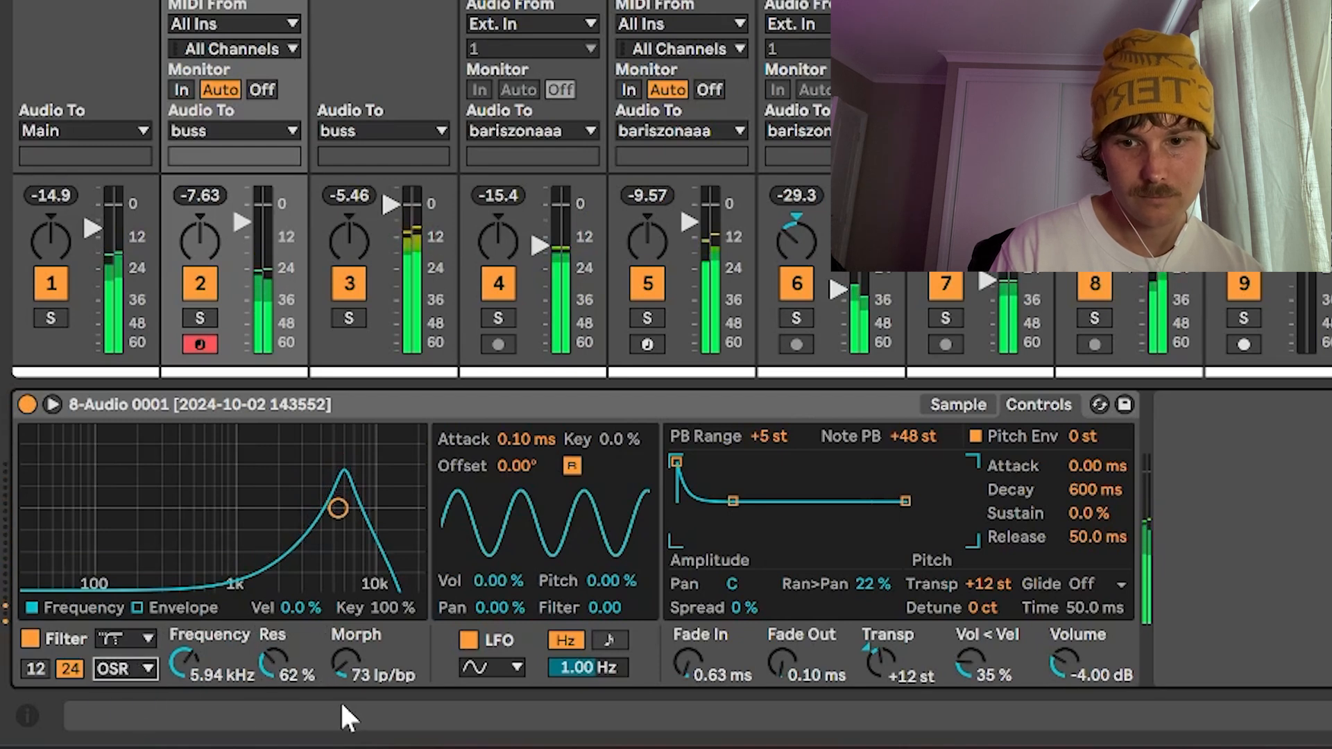
{"action": "left_click", "coordinate": [34, 668]}
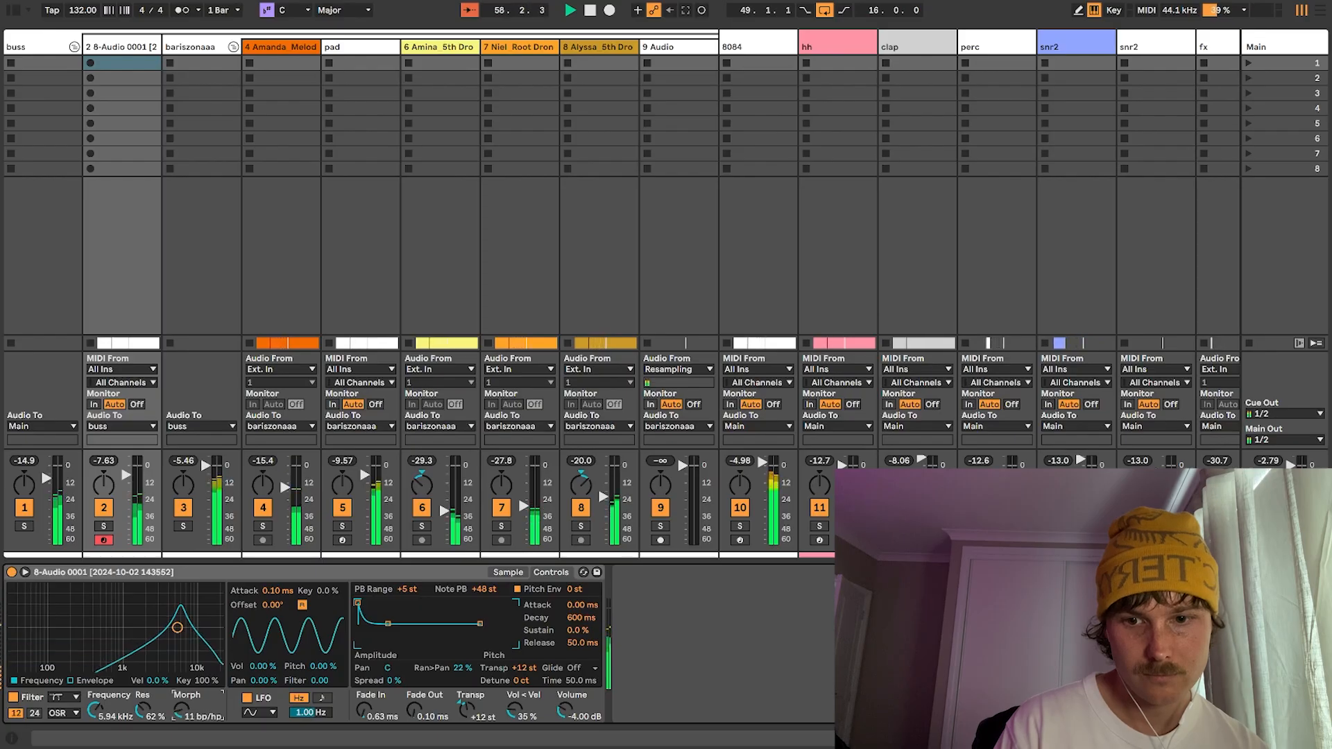
{"action": "left_click_drag", "start_coordinate": [182, 709], "coordinate": [181, 712]}
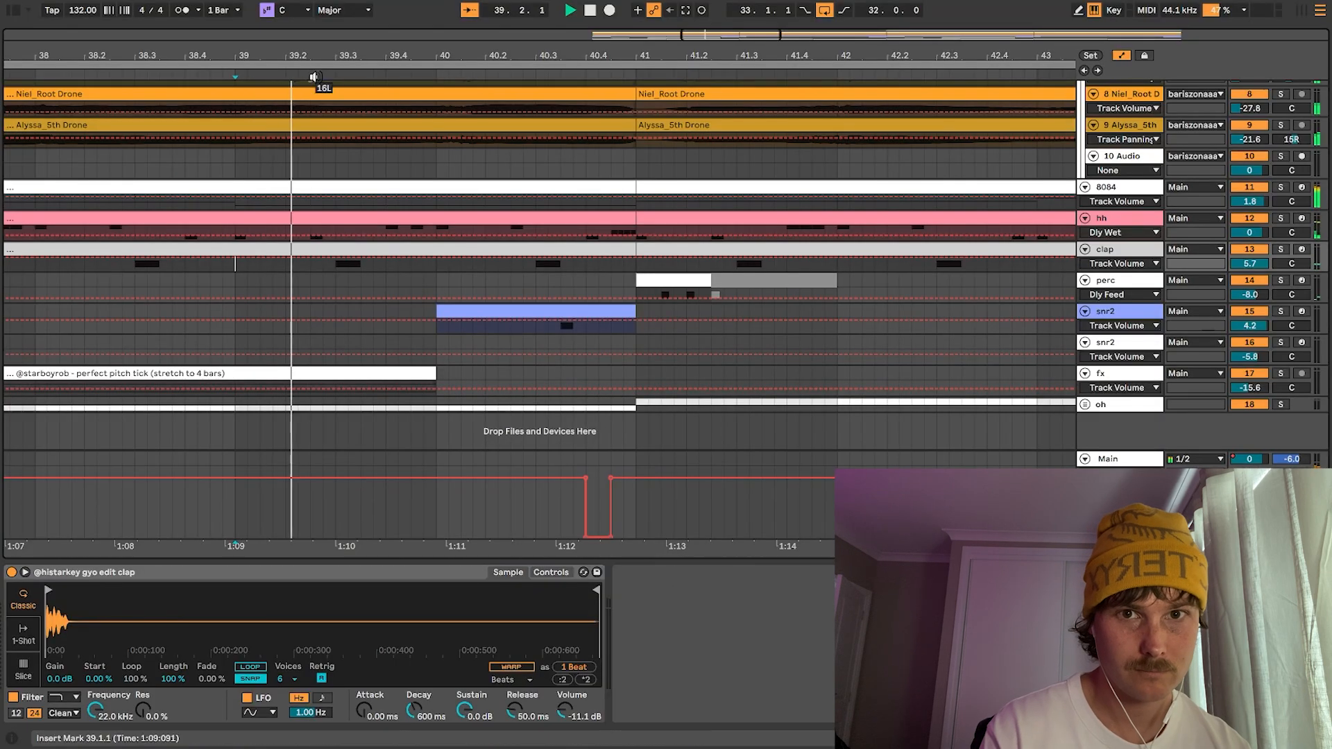
- Duplicate the Main track's automation from bars 33–49 onto bars 49–65
{"action": "left_click_drag", "start_coordinate": [319, 63], "coordinate": [303, 52]}
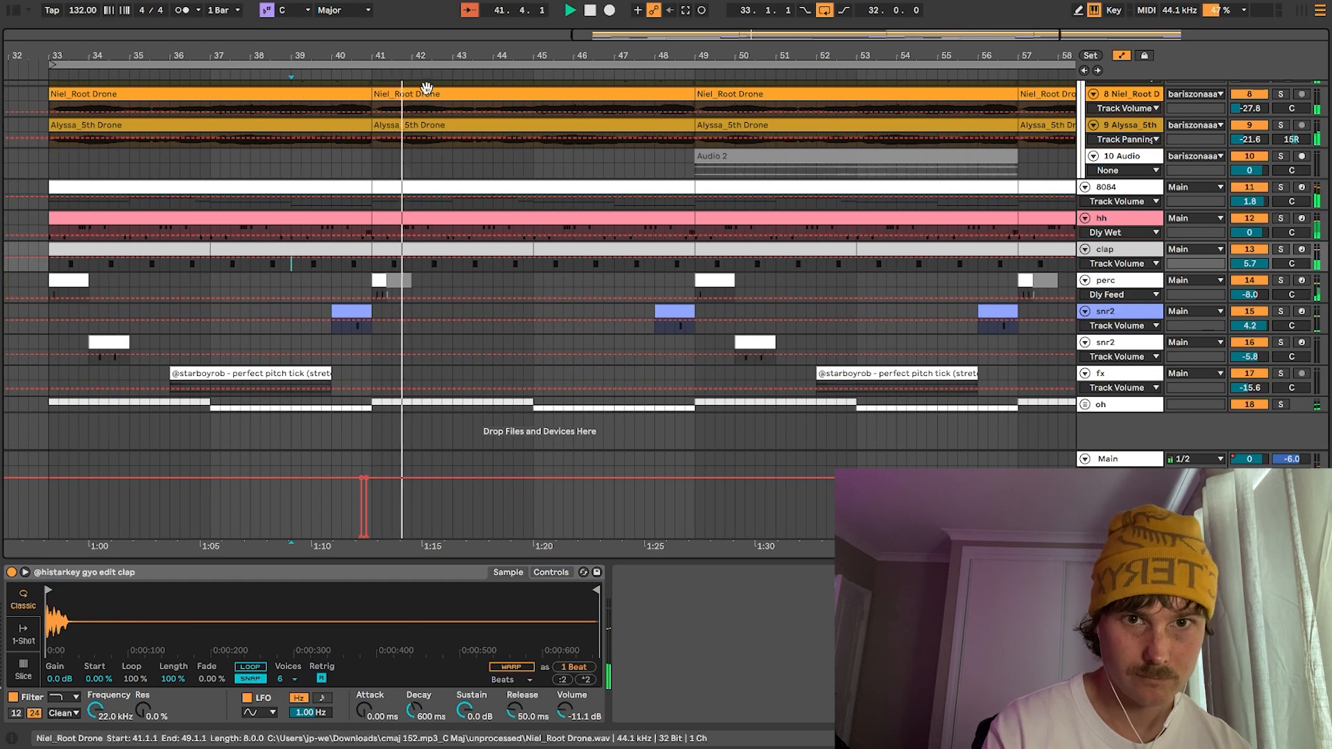
{"action": "key", "text": "minus"}
{"action": "key", "text": "minus"}
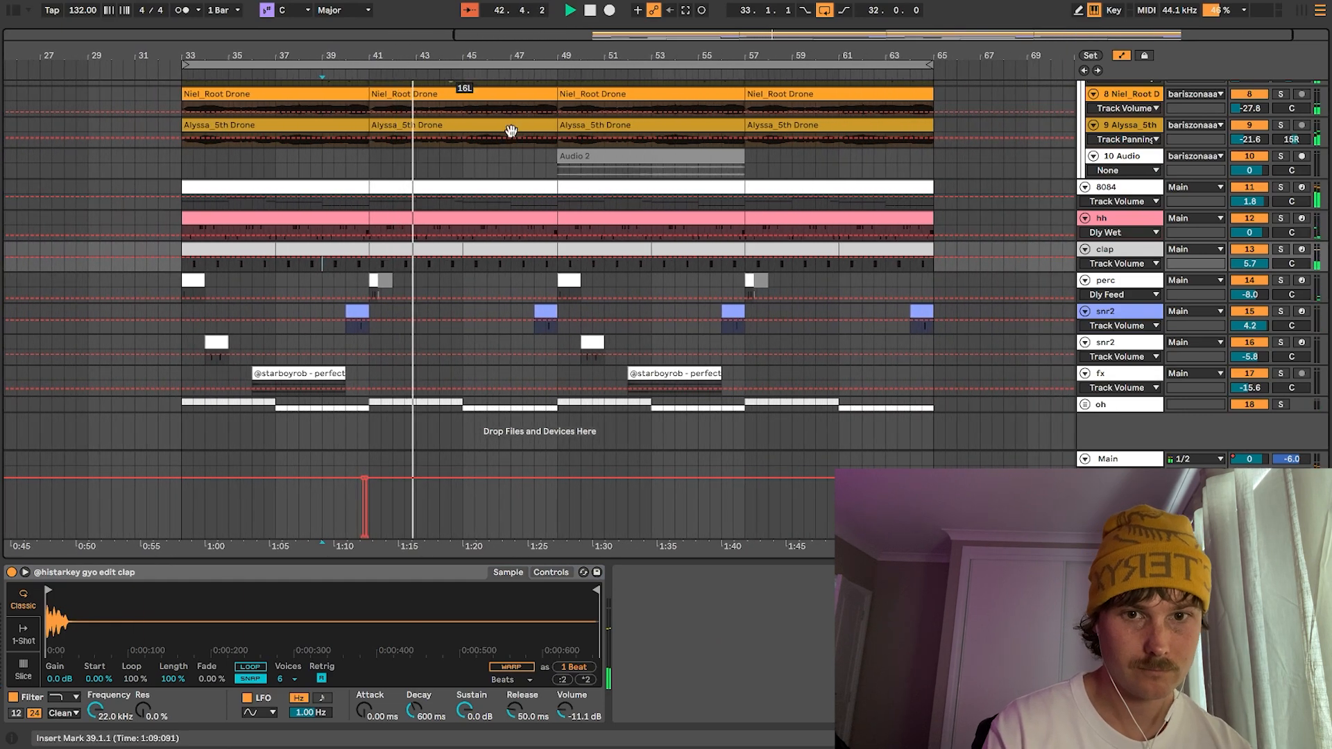
{"action": "left_click", "coordinate": [176, 458]}
{"action": "left_click", "coordinate": [559, 460], "text": "shift"}
{"action": "key", "text": "ctrl+d"}
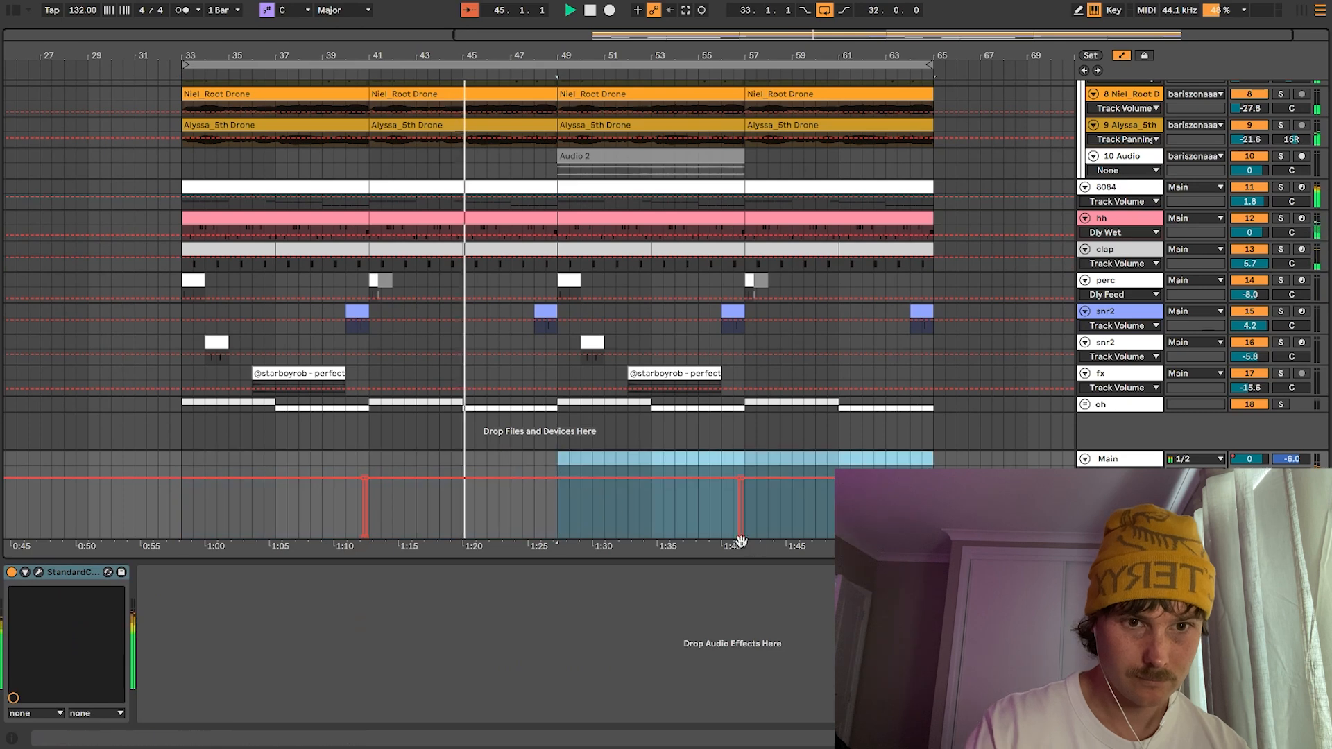
- Duplicate the blue snr2 track and deactivate the original track's clip at bar 56
{"action": "left_click", "coordinate": [740, 311]}
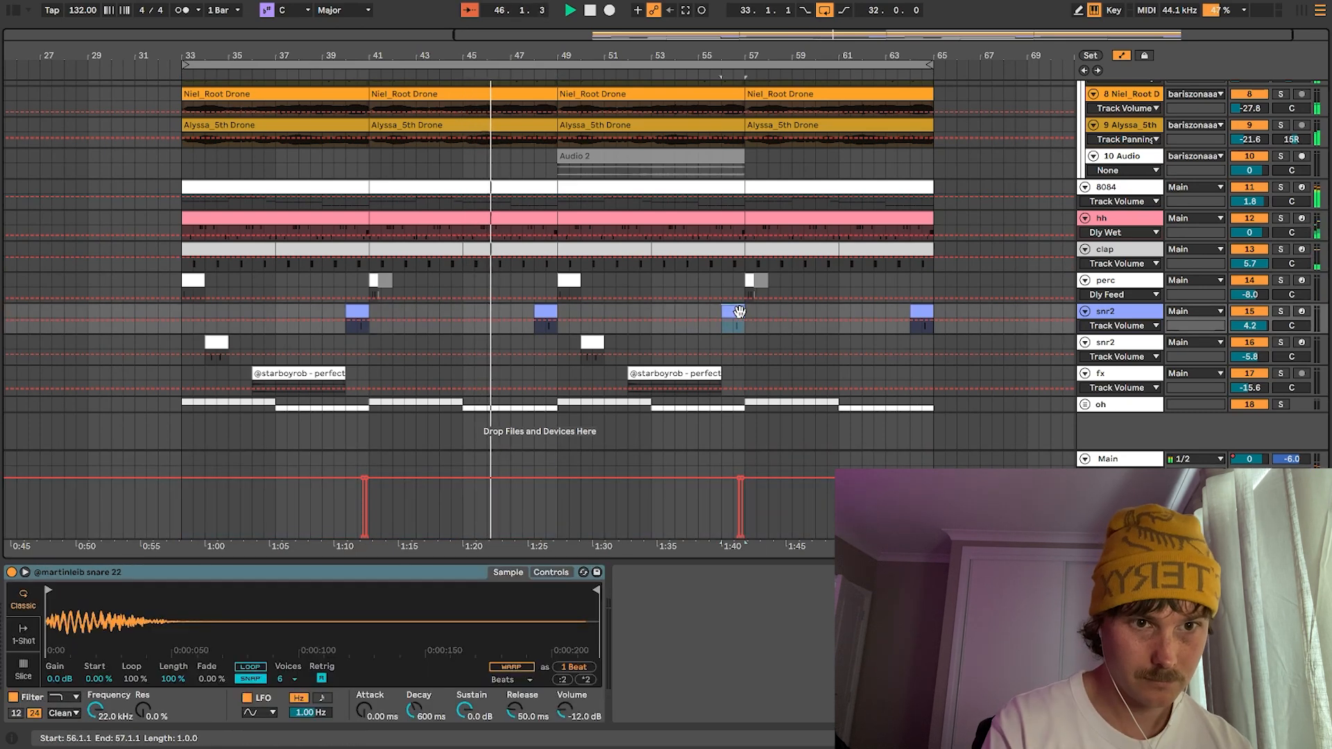
{"action": "left_click", "coordinate": [1121, 314]}
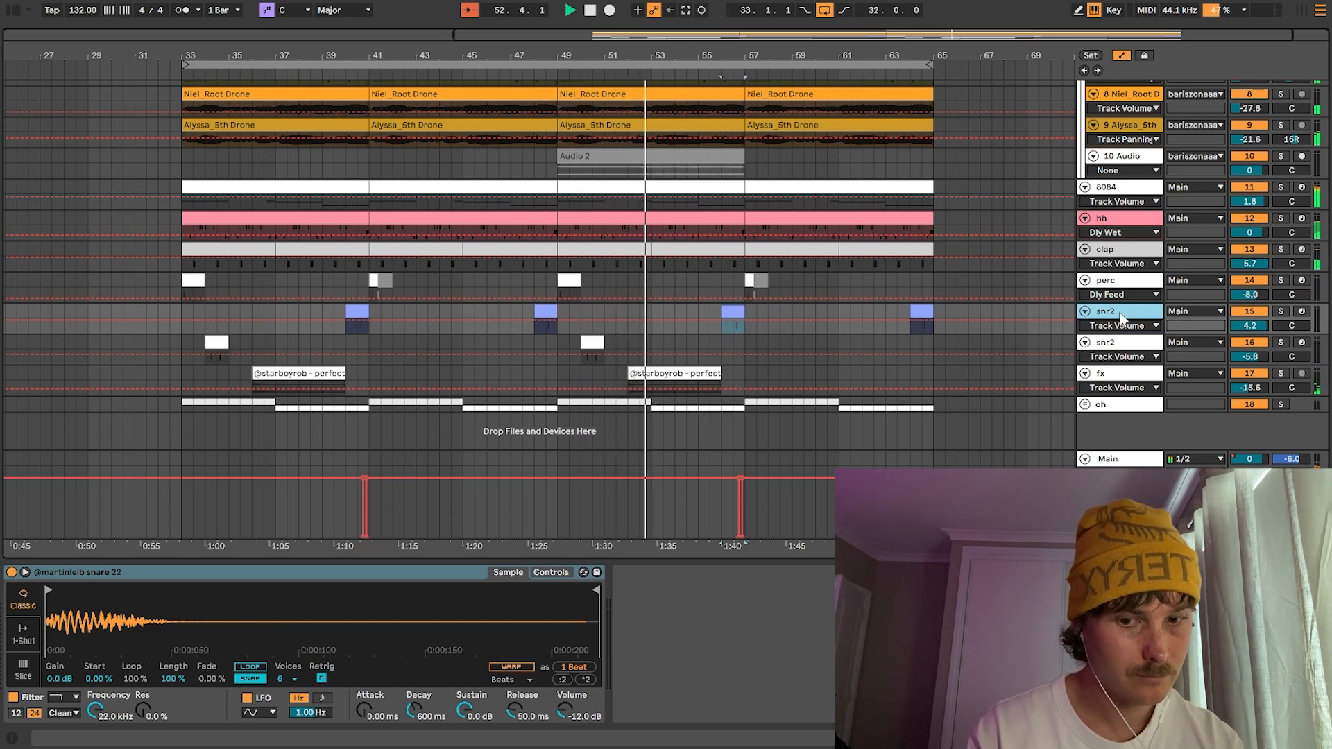
{"action": "key", "text": "ctrl+d"}
{"action": "left_click_drag", "start_coordinate": [463, 313], "coordinate": [595, 355]}
{"action": "left_click", "coordinate": [733, 312]}
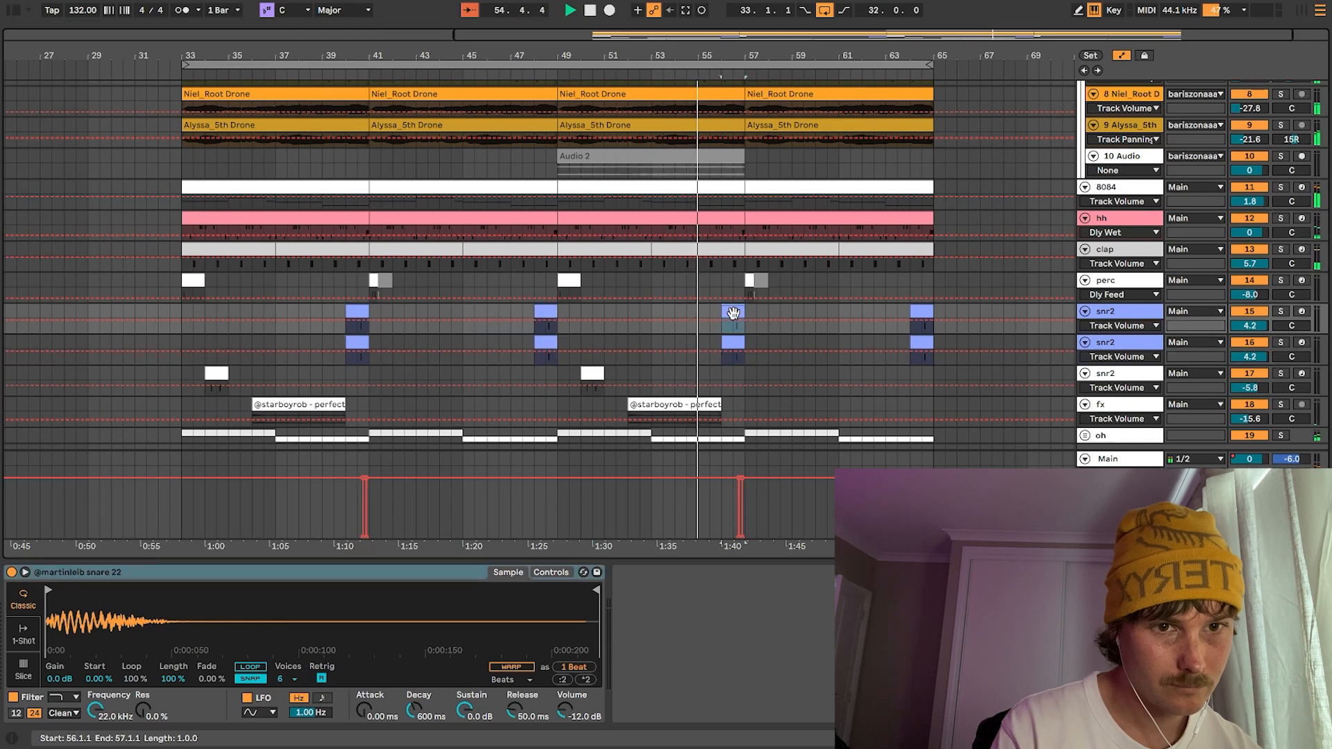
{"action": "key", "text": "0"}
- Deactivate the duplicated snr2 track's clips at bars 40, 48 and 64
{"action": "left_click_drag", "start_coordinate": [991, 342], "coordinate": [874, 347]}
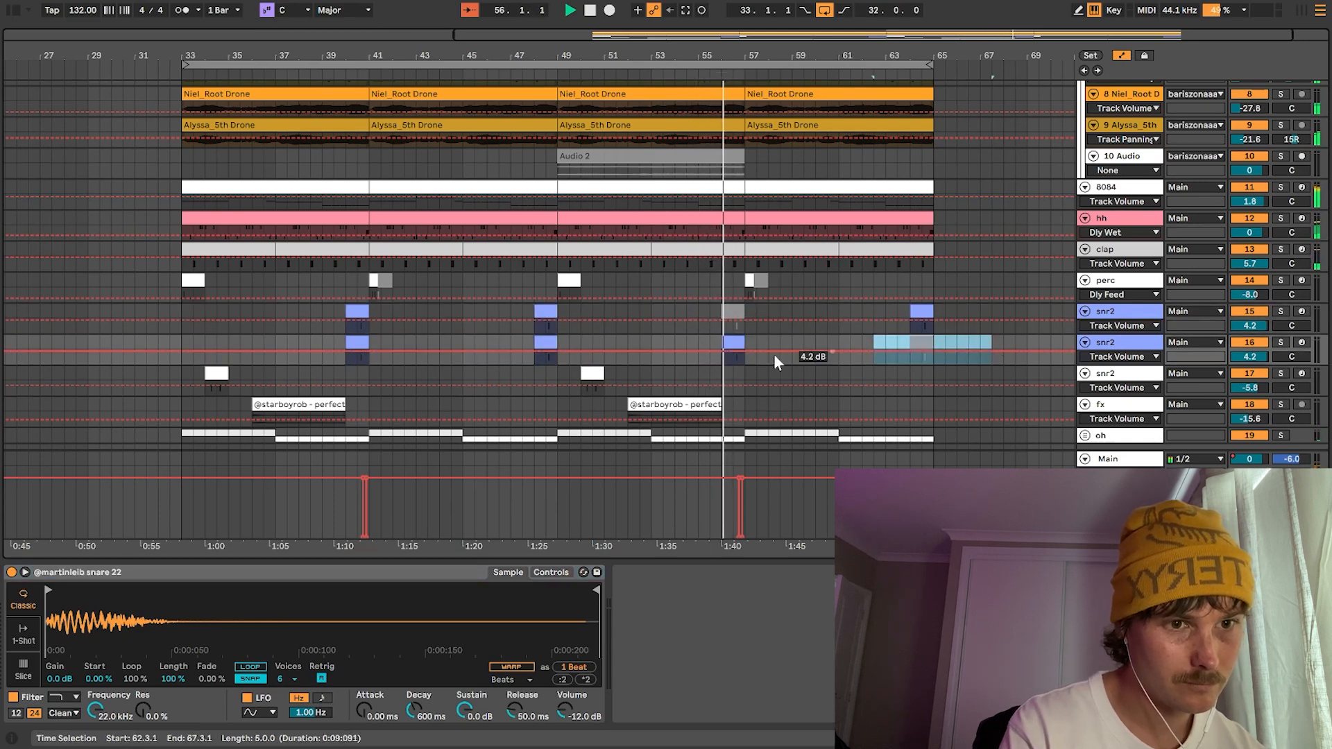
{"action": "key", "text": "0"}
{"action": "left_click_drag", "start_coordinate": [567, 349], "coordinate": [281, 364]}
{"action": "key", "text": "0"}
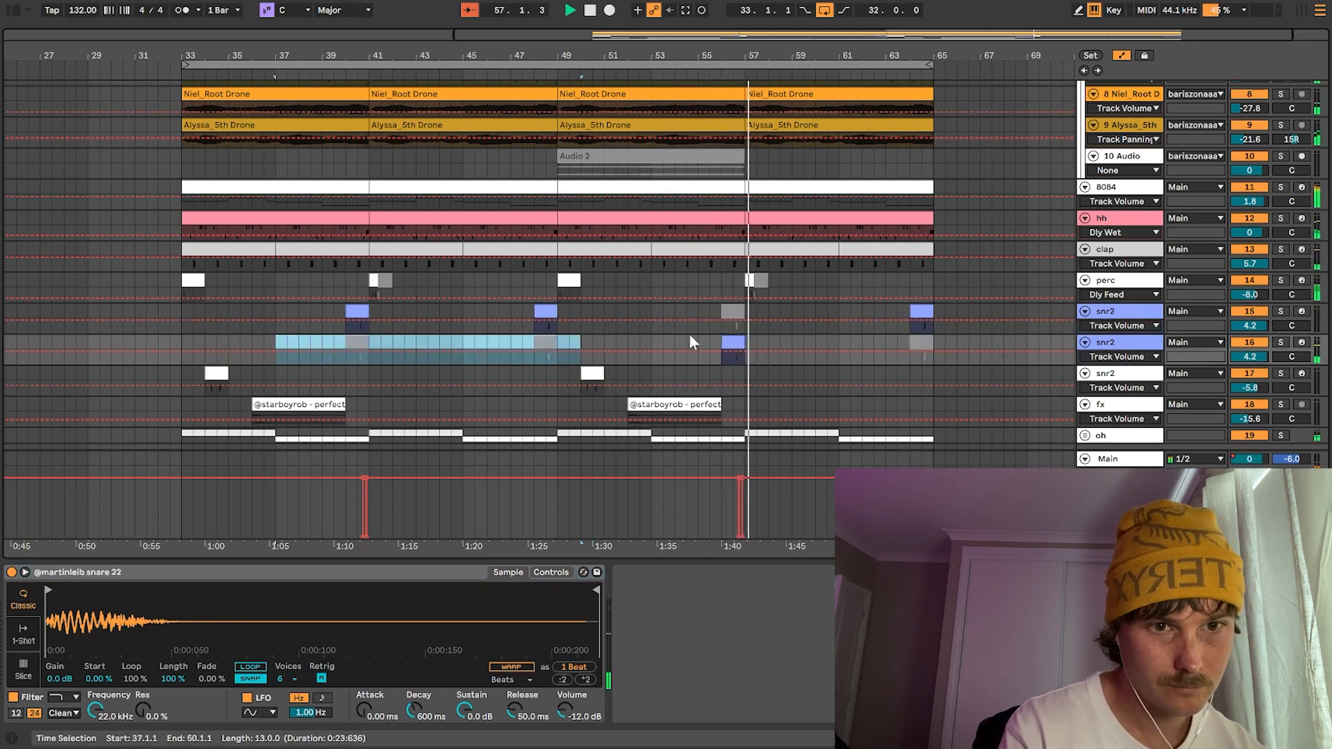
- Copy the SerumFX device from the oh track onto the duplicated snr2 track
{"action": "left_click", "coordinate": [729, 339]}
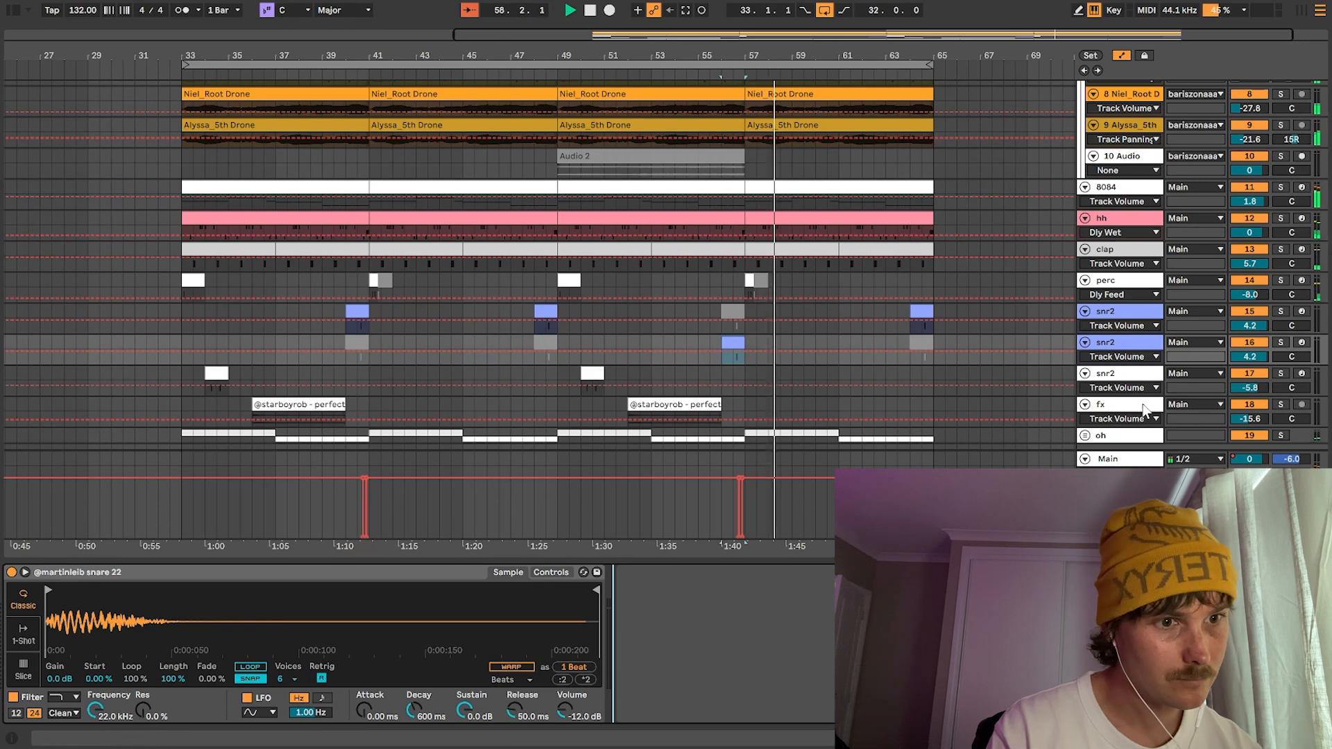
{"action": "scroll", "coordinate": [1138, 382], "scroll_direction": "down", "scroll_amount": 1}
{"action": "key", "text": "Down"}
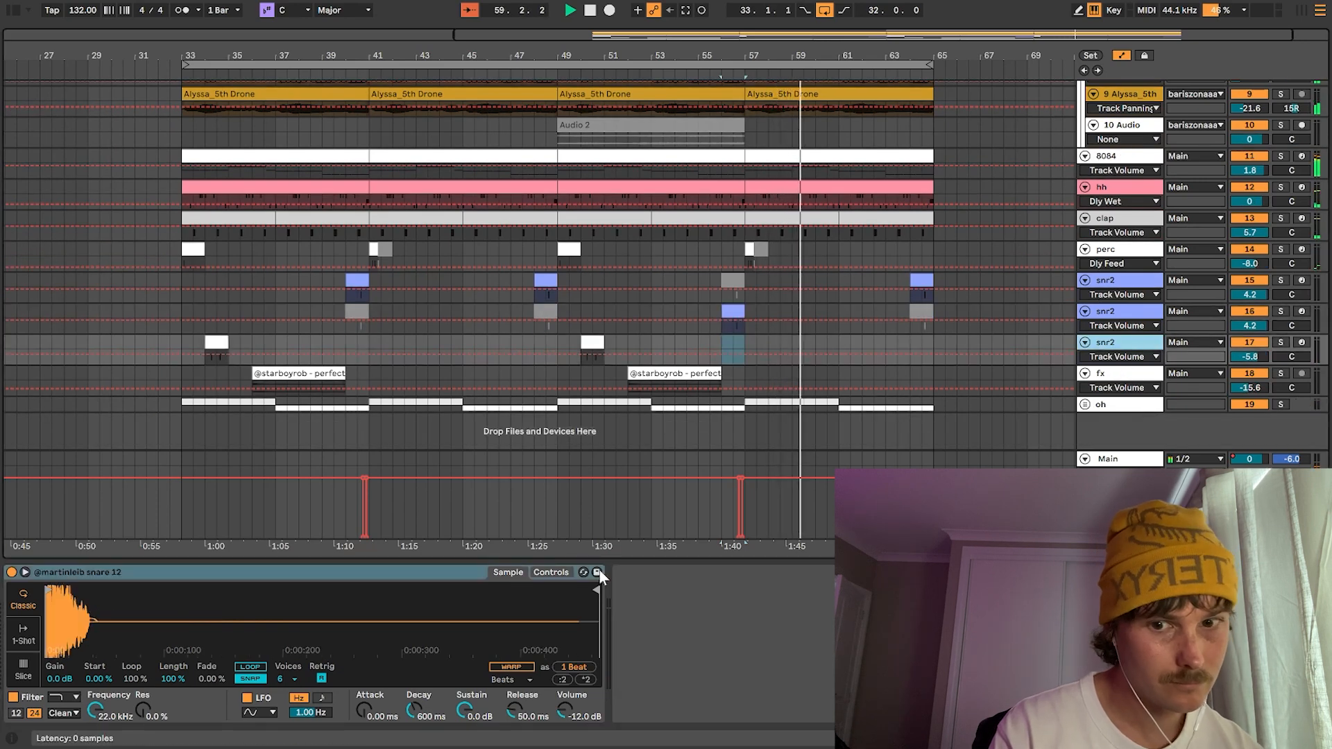
{"action": "left_click", "coordinate": [1124, 406]}
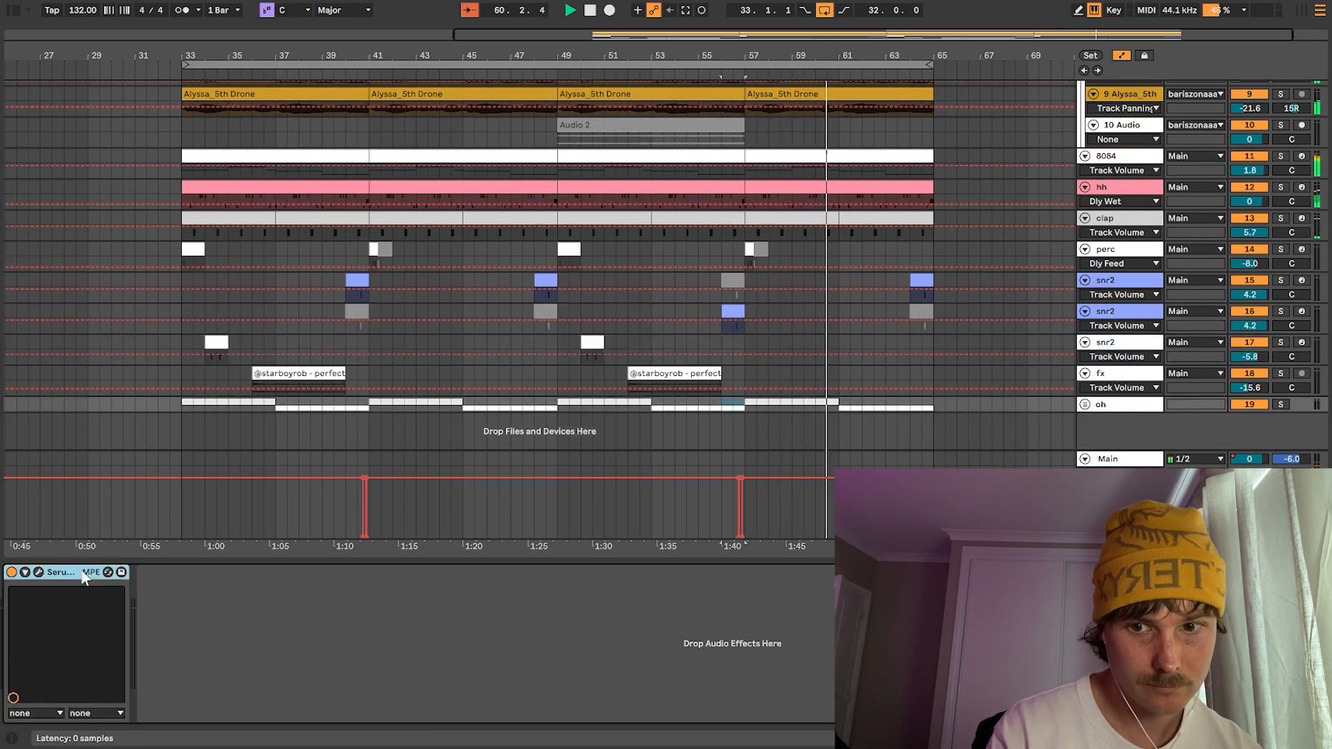
{"action": "left_click", "coordinate": [734, 315]}
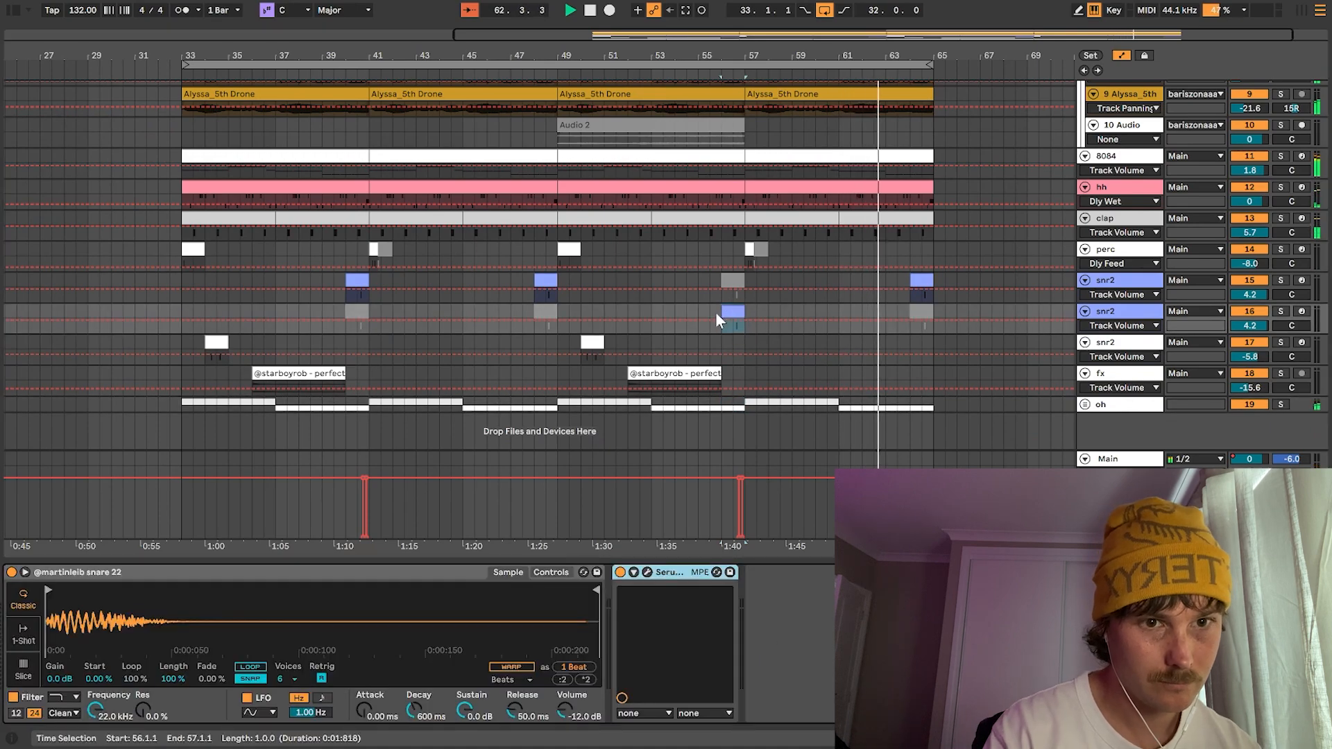
- Open SerumFX on the duplicated snr2 track, switch its delay to Ping-Pong and adjust the delay's filter
{"action": "left_click", "coordinate": [642, 573]}
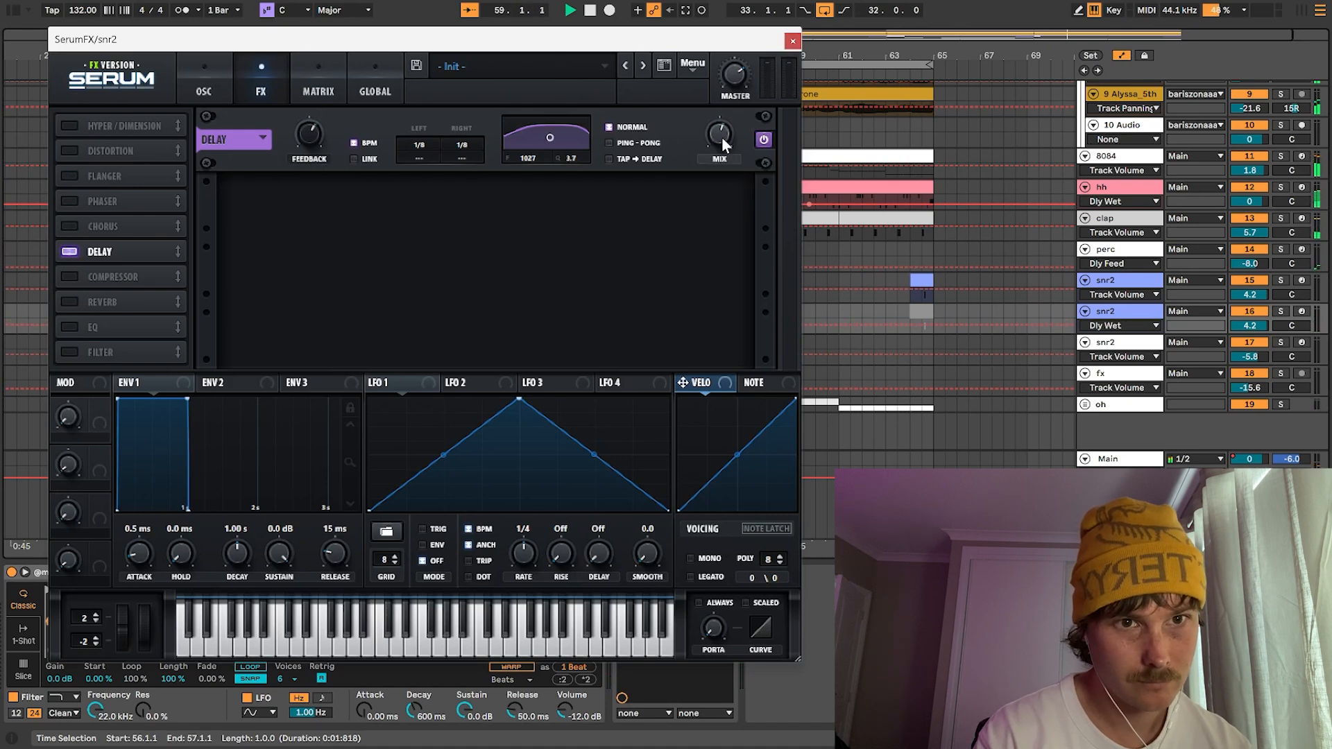
{"action": "left_click", "coordinate": [609, 143]}
{"action": "left_click_drag", "start_coordinate": [549, 137], "coordinate": [545, 127]}
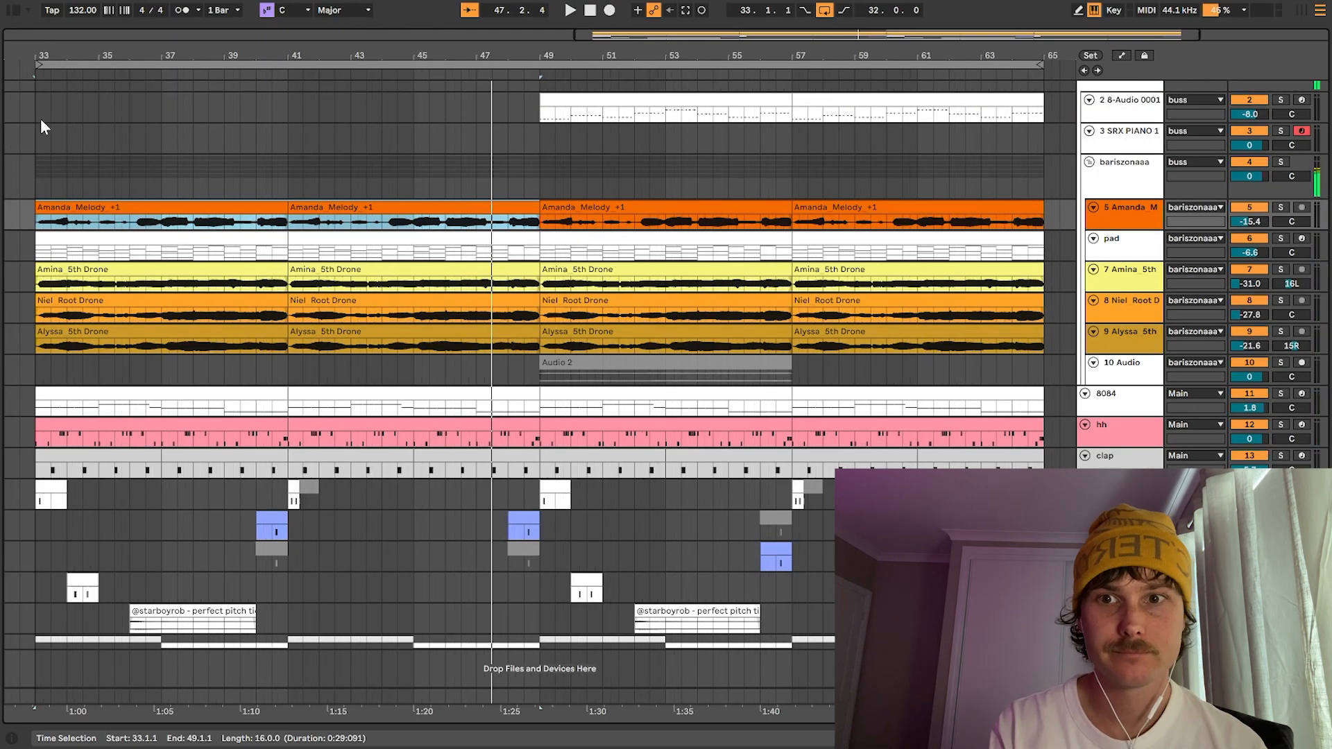
- Play the arrangement from bar 33 and from the second 8-Audio arpeggio clip at bar 57 to review the beat
{"action": "left_click", "coordinate": [41, 120]}
{"action": "key", "text": "space"}
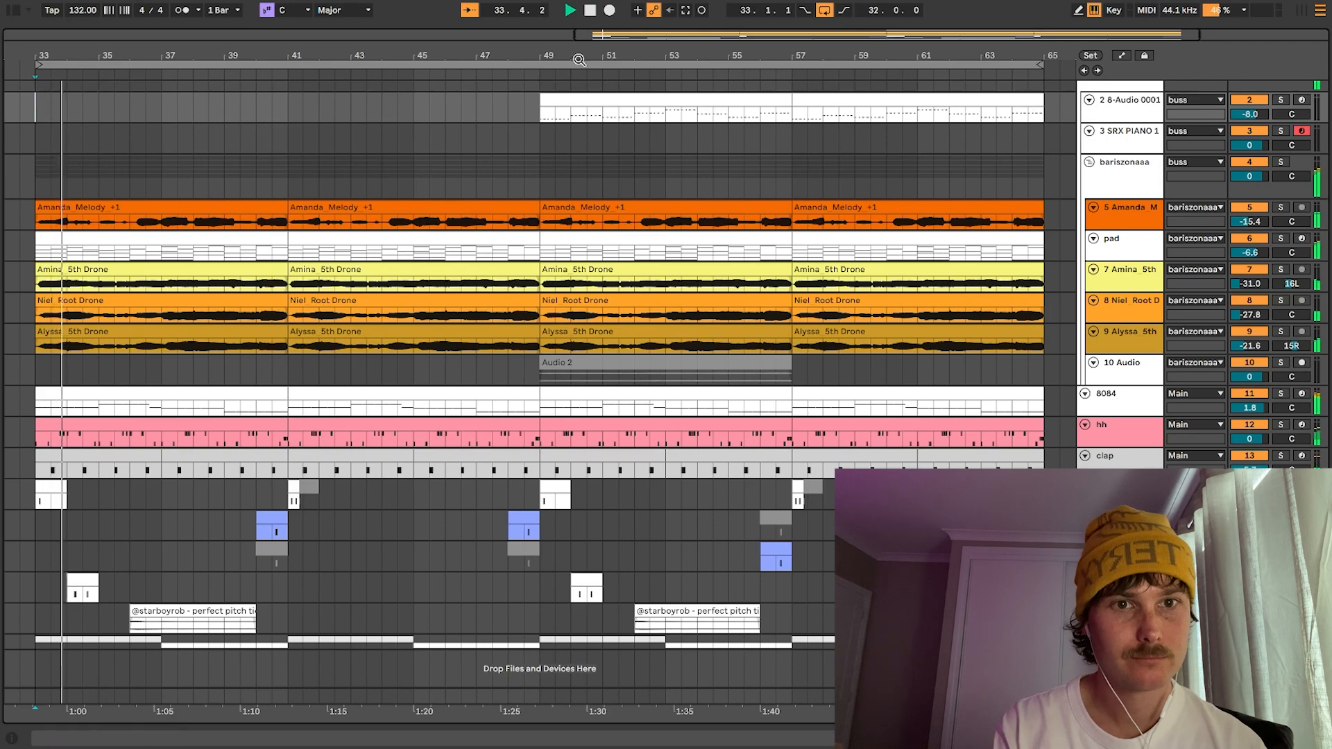
{"action": "left_click_drag", "start_coordinate": [579, 59], "coordinate": [683, 48]}
{"action": "left_click", "coordinate": [715, 108]}
{"action": "key", "text": "space"}
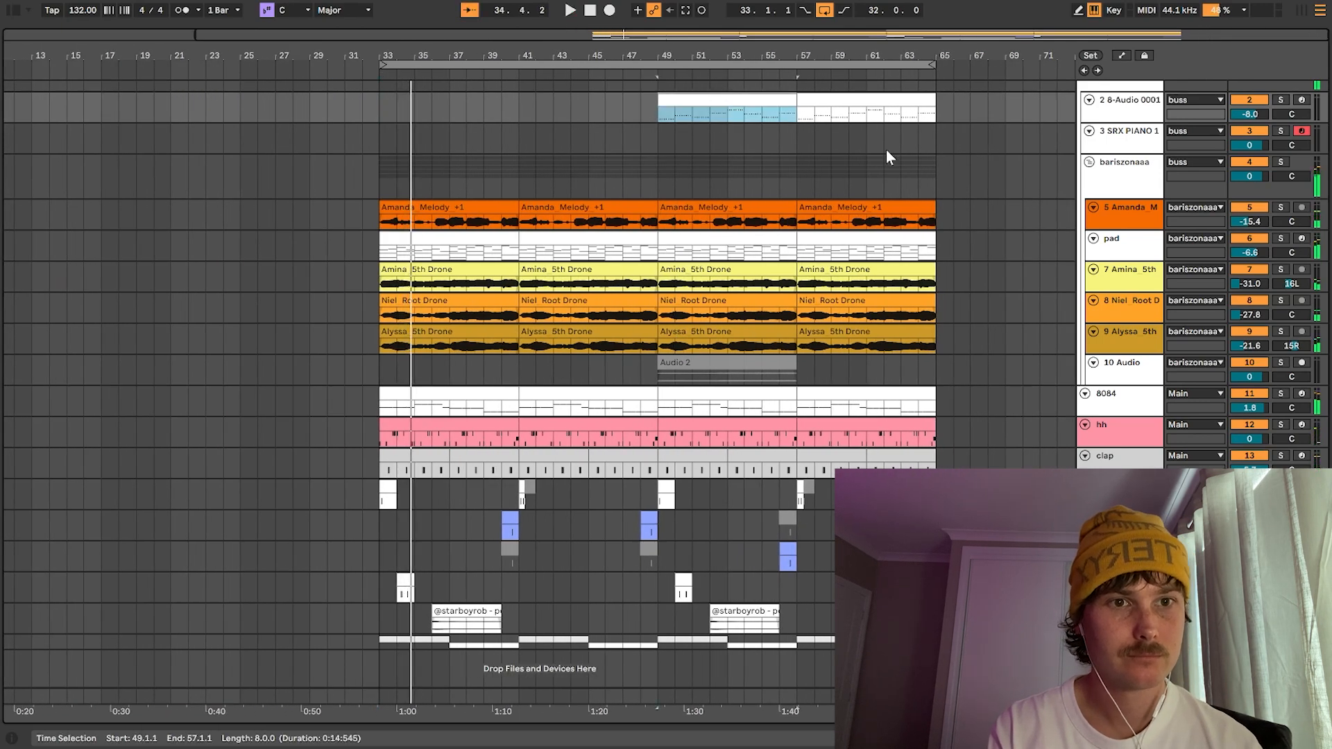
{"action": "left_click", "coordinate": [855, 106]}
{"action": "key", "text": "space"}
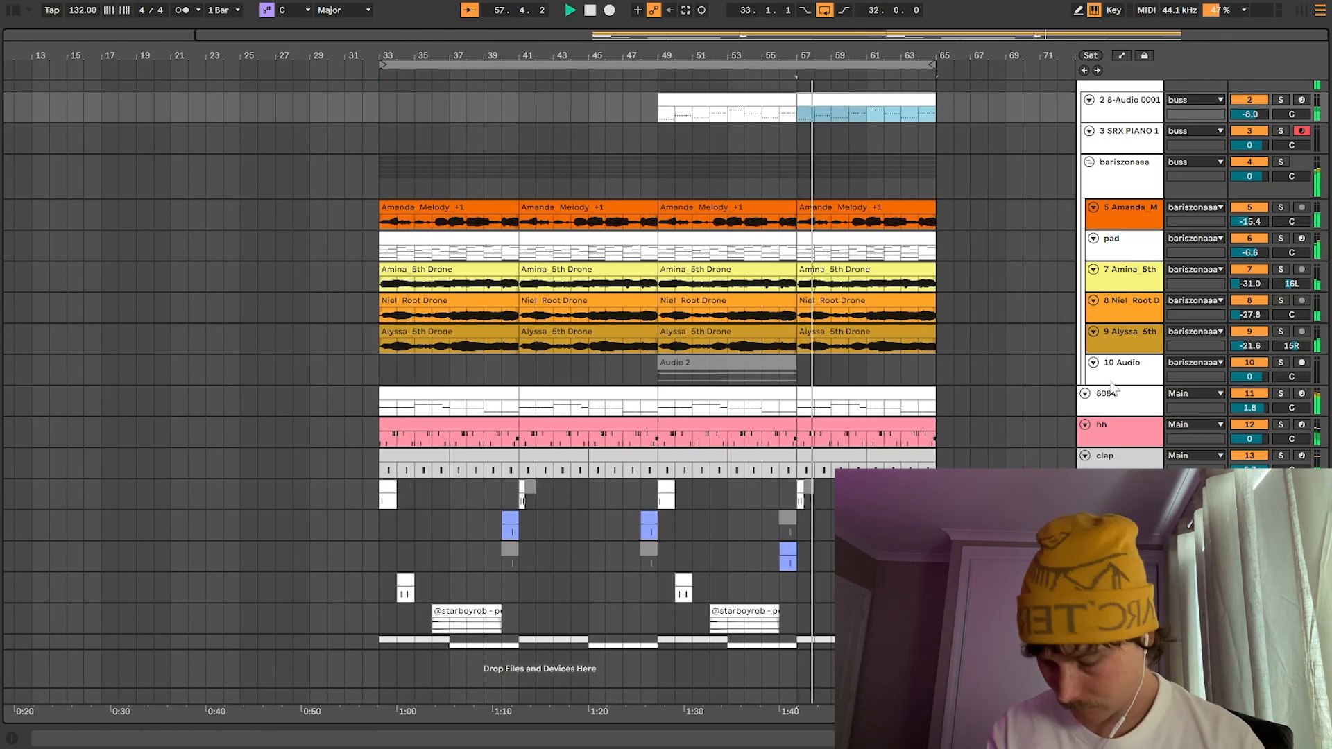